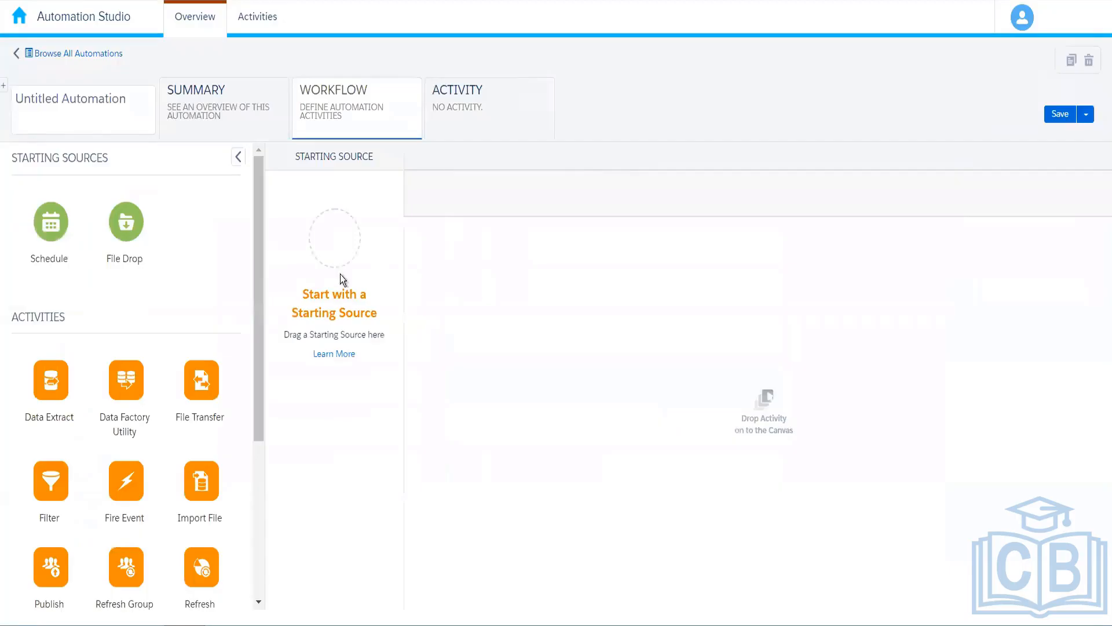
Drop the Schedule tile from Starting Sources into the workflow's starting-source slot.
drag(255, 306, 239, 472)
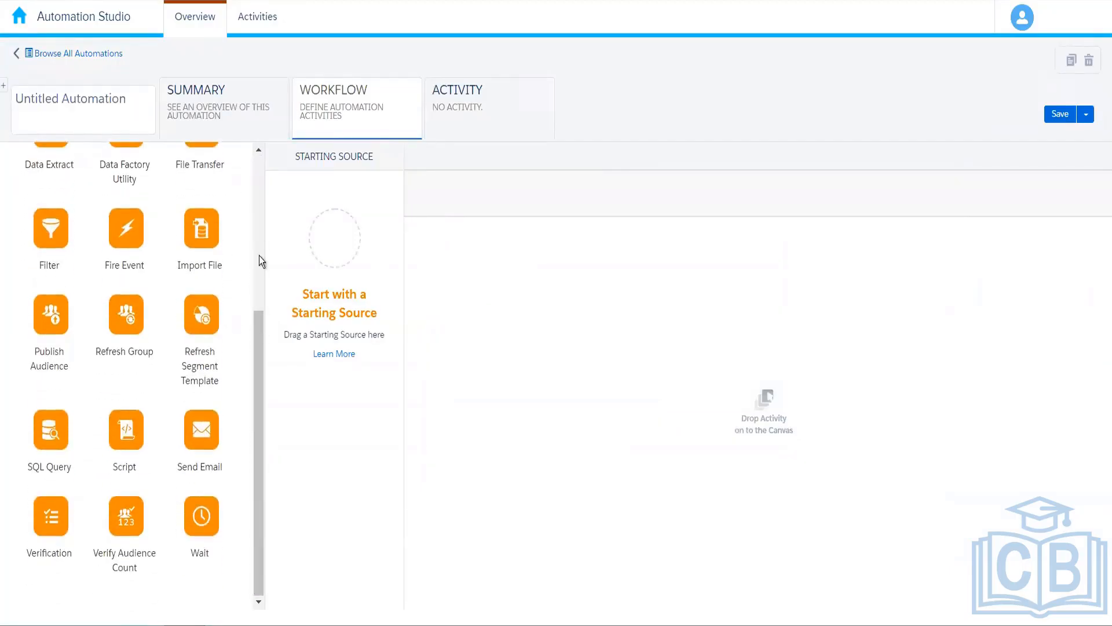
drag(262, 381, 273, 217)
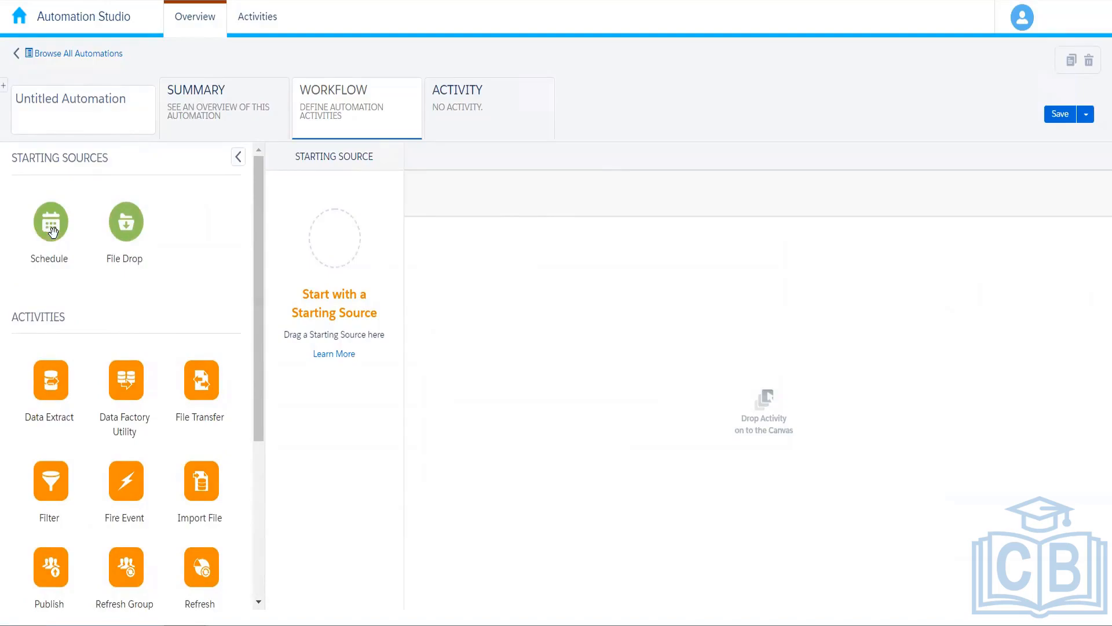
drag(51, 229, 326, 238)
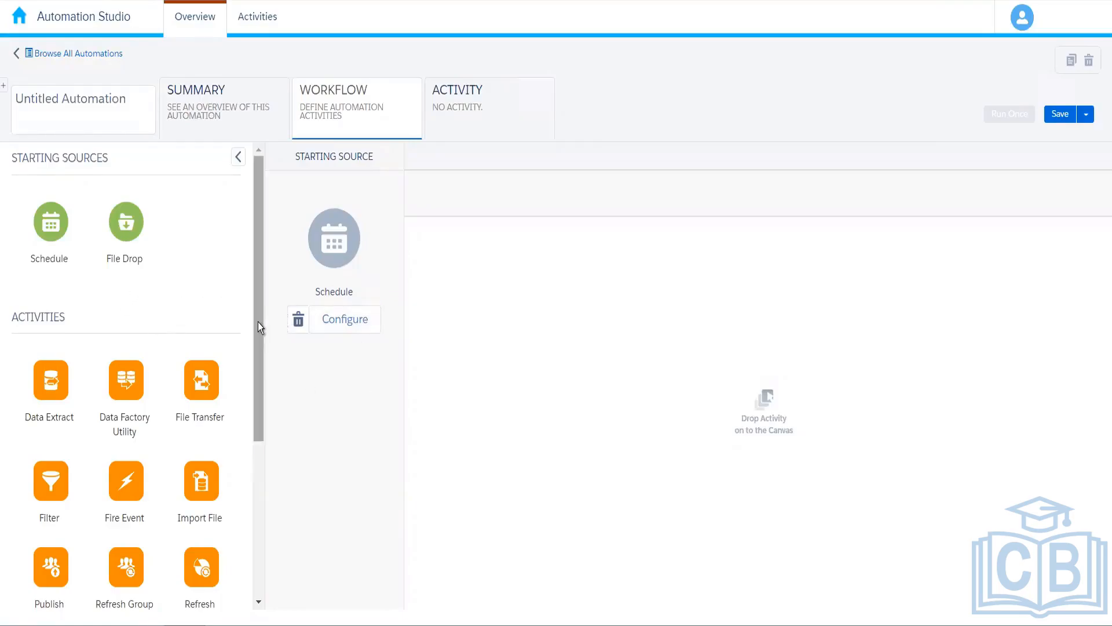
drag(256, 323, 260, 287)
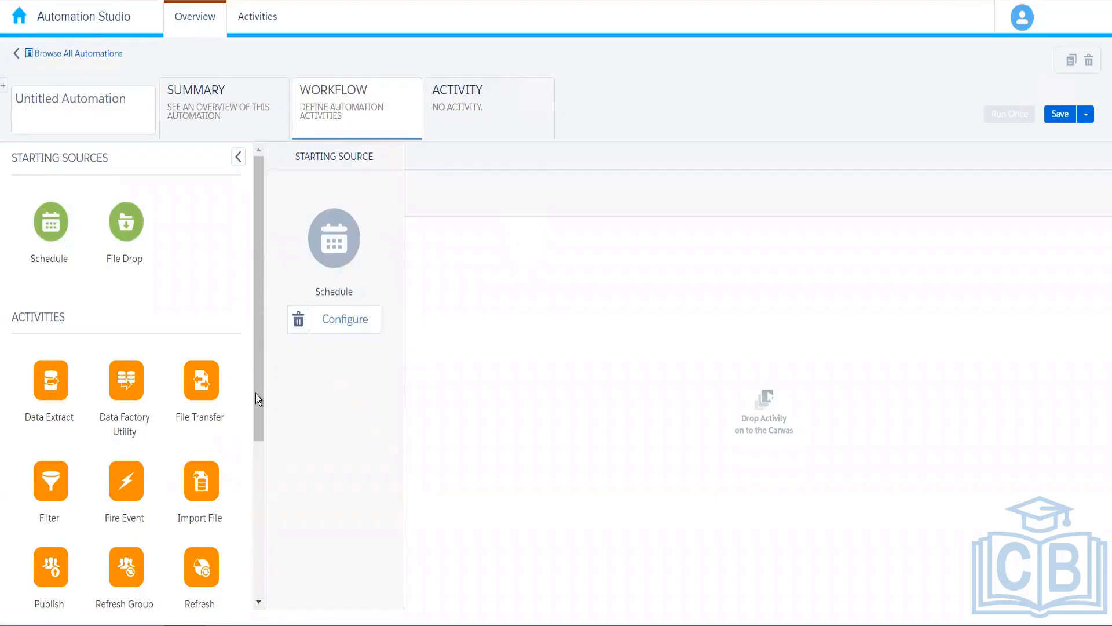
drag(256, 394, 447, 384)
In the Schedule settings, pick June 13, 2022 as the start date.
click(352, 324)
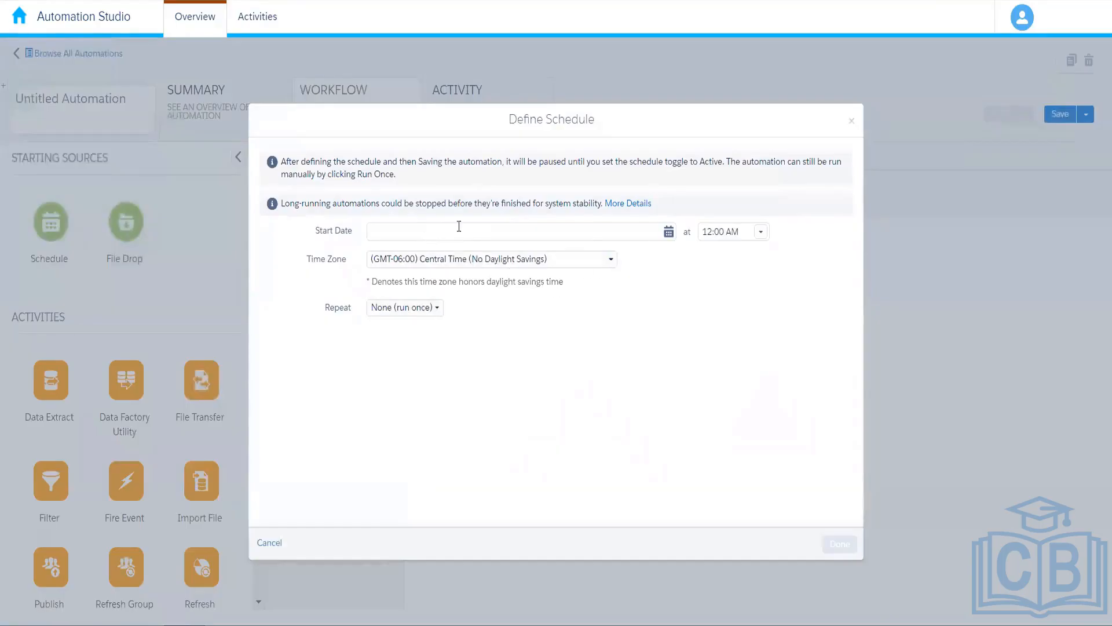
click(652, 236)
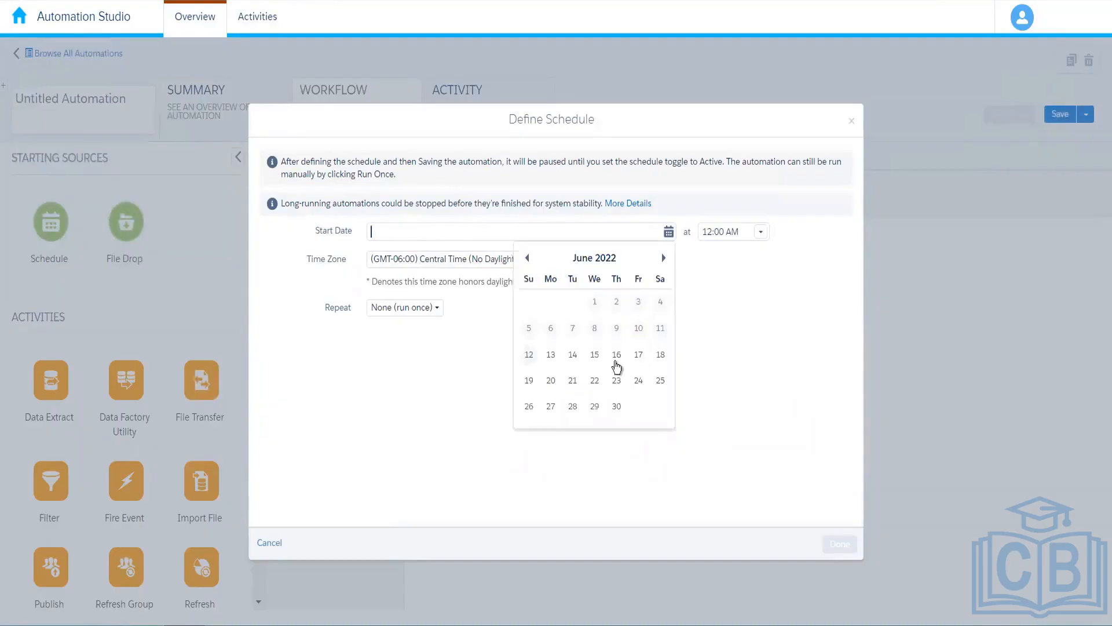
click(553, 356)
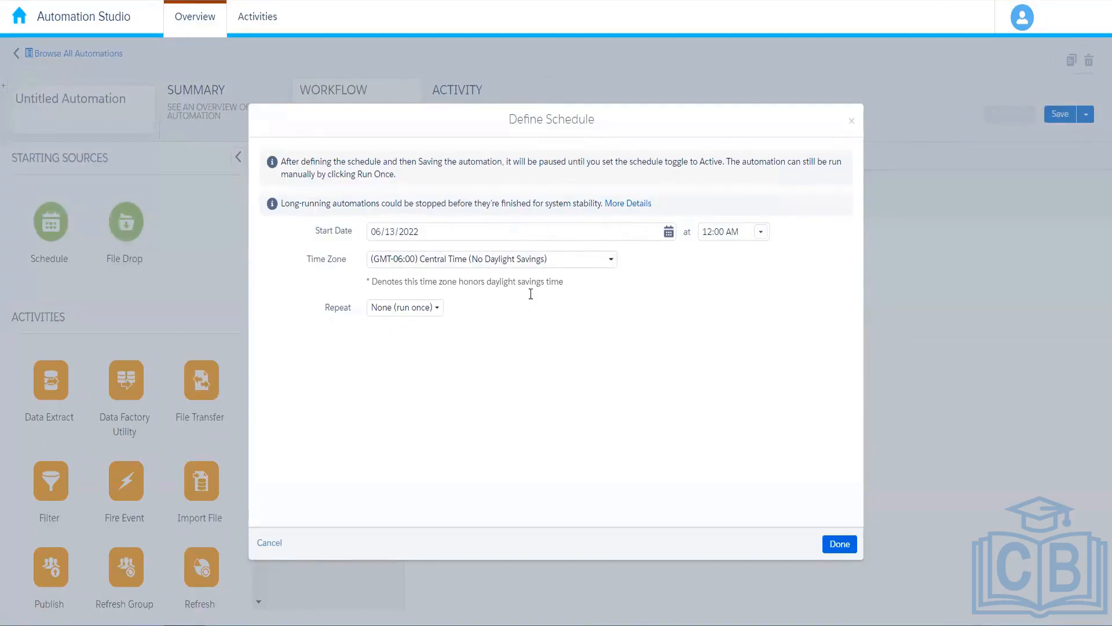
click(422, 318)
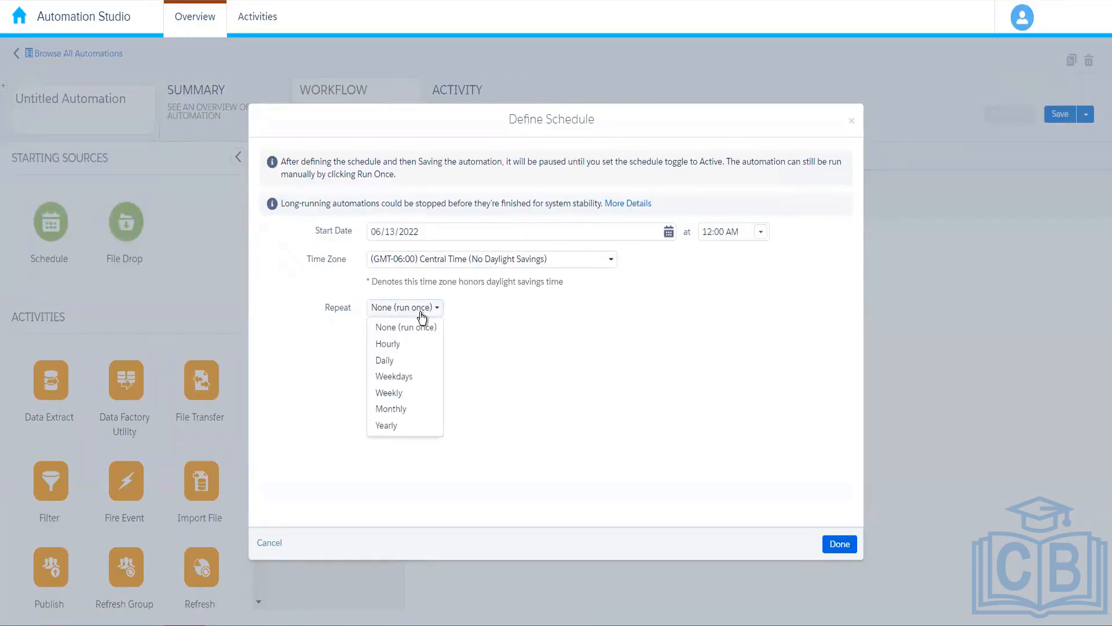
Set Repeat to Hourly (every 1 hour) and End to Never.
click(404, 344)
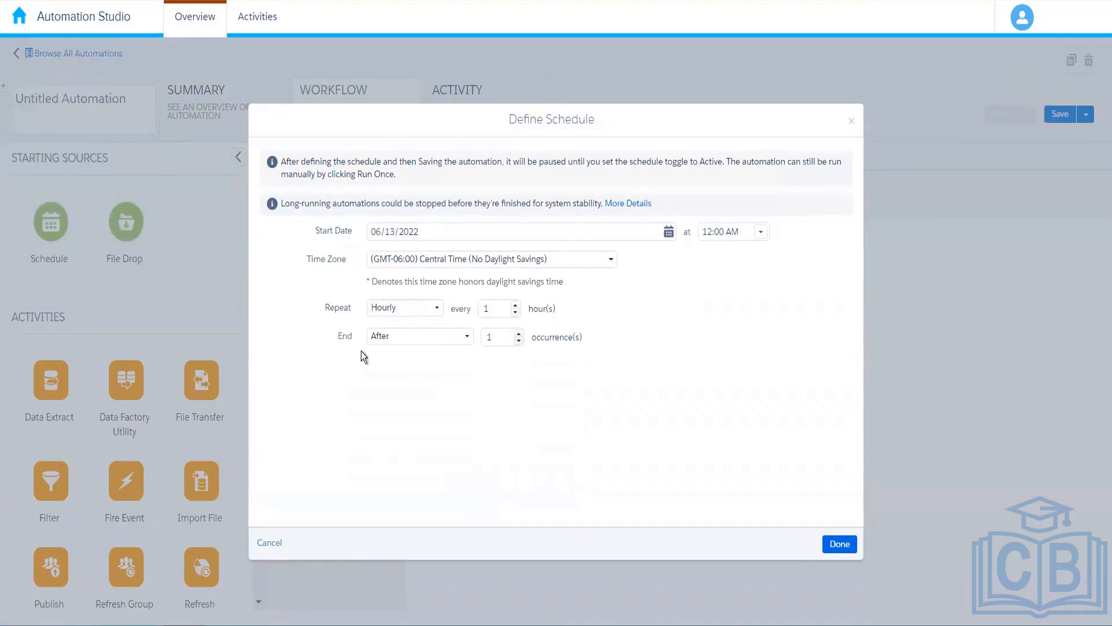
click(434, 338)
click(413, 359)
Save the Define Schedule settings: every 1 hour from 06/13/2022 12:00 AM, never ending.
click(840, 544)
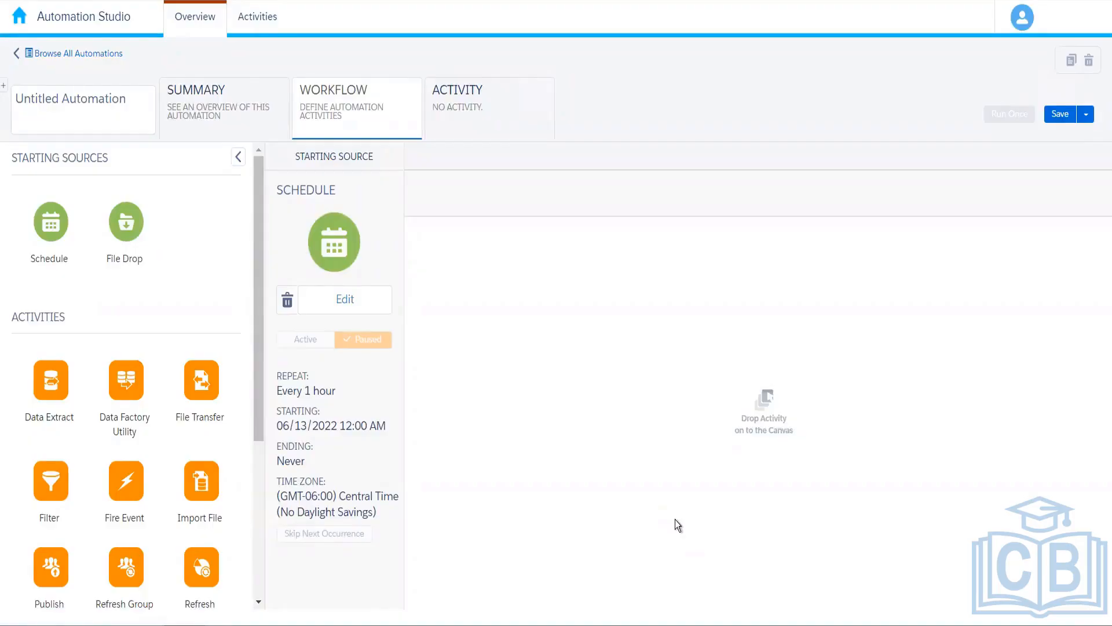
Delete the Schedule source, put File Drop in its place, and bring up its setup.
click(287, 300)
click(358, 262)
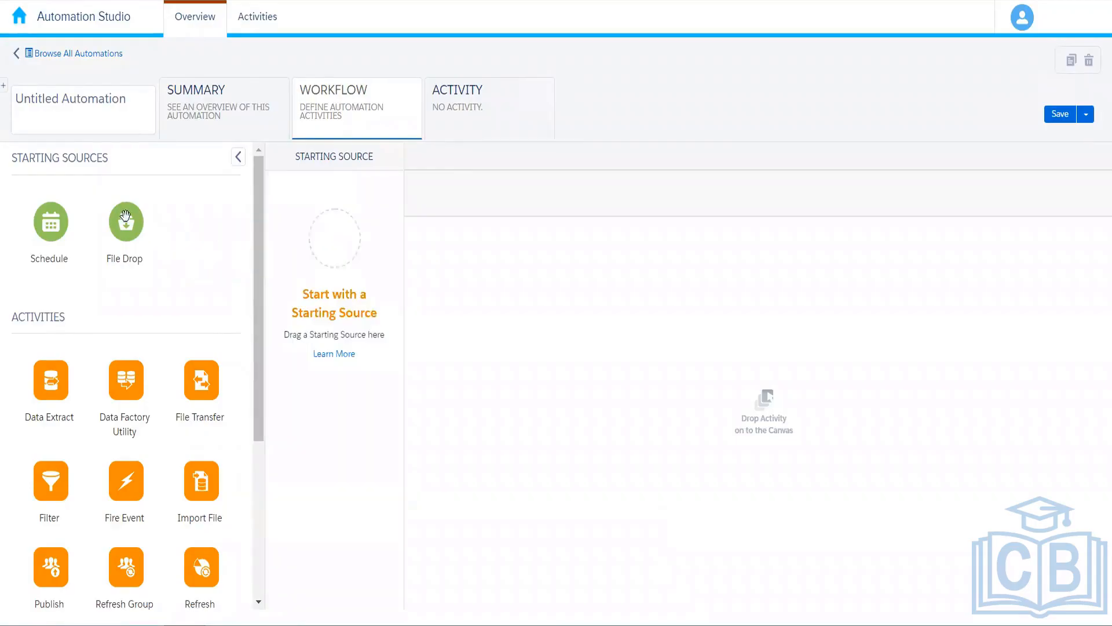
drag(126, 221, 341, 231)
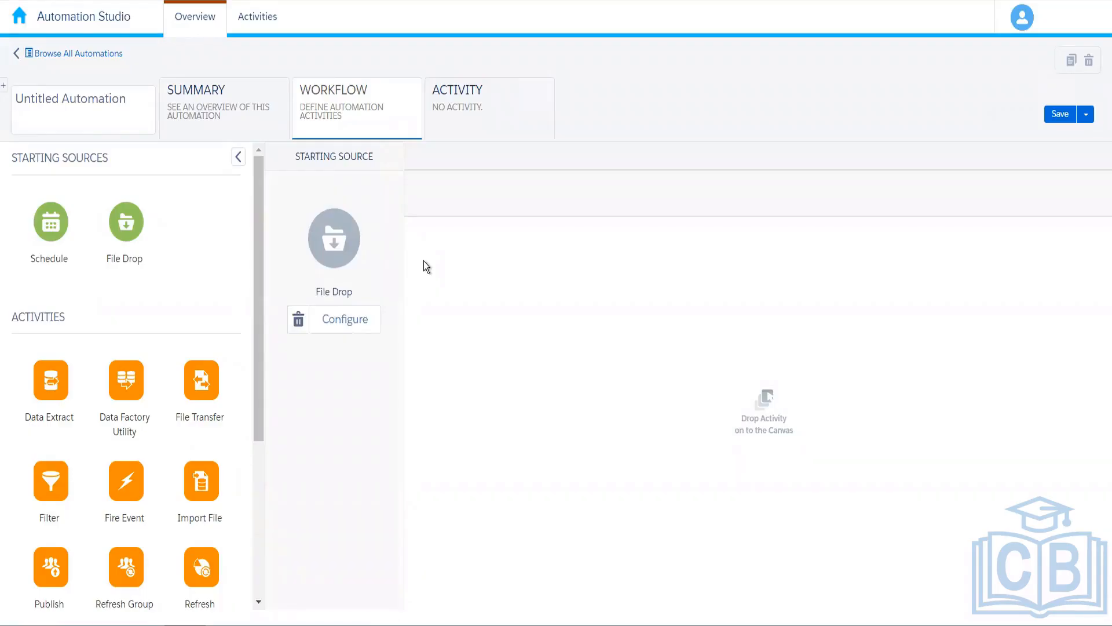
click(367, 319)
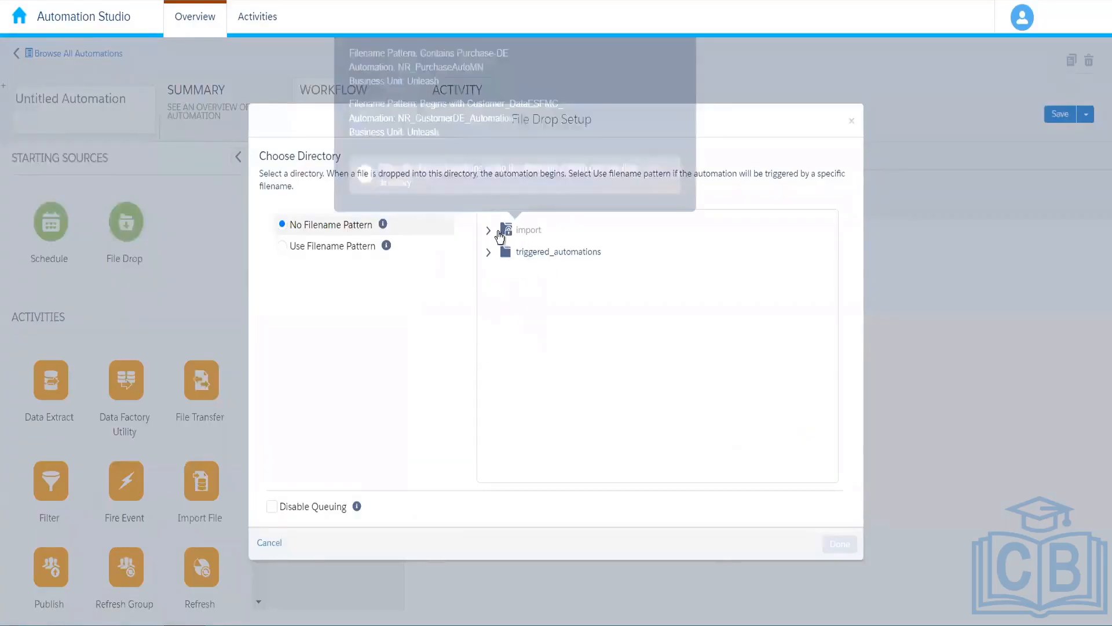
Expand the Import folder and choose the de subfolder as the drop directory.
click(489, 230)
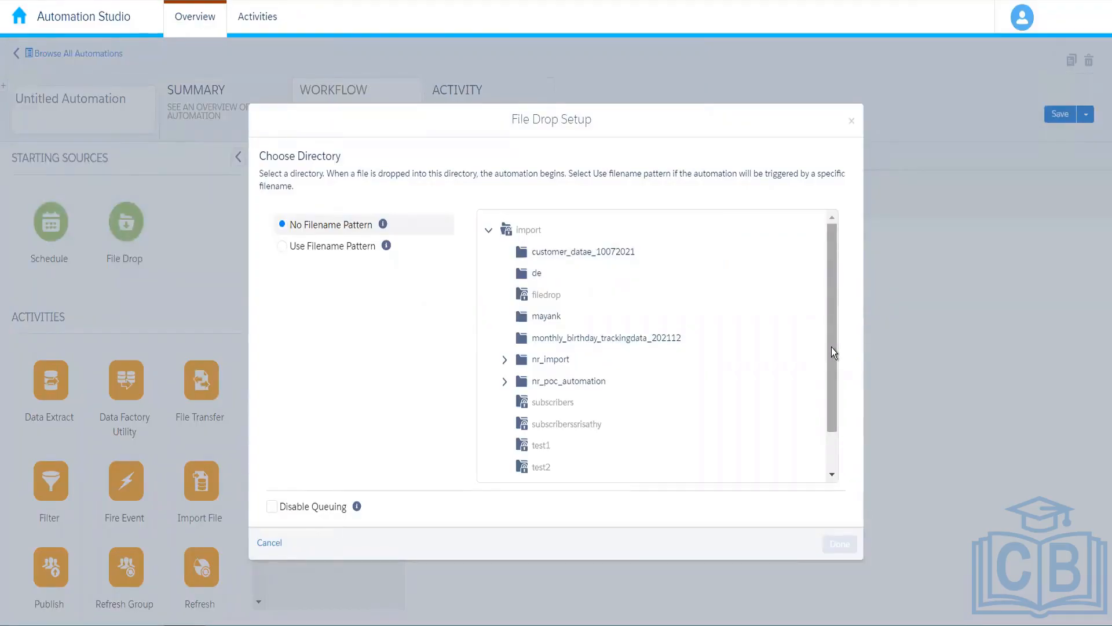
click(536, 276)
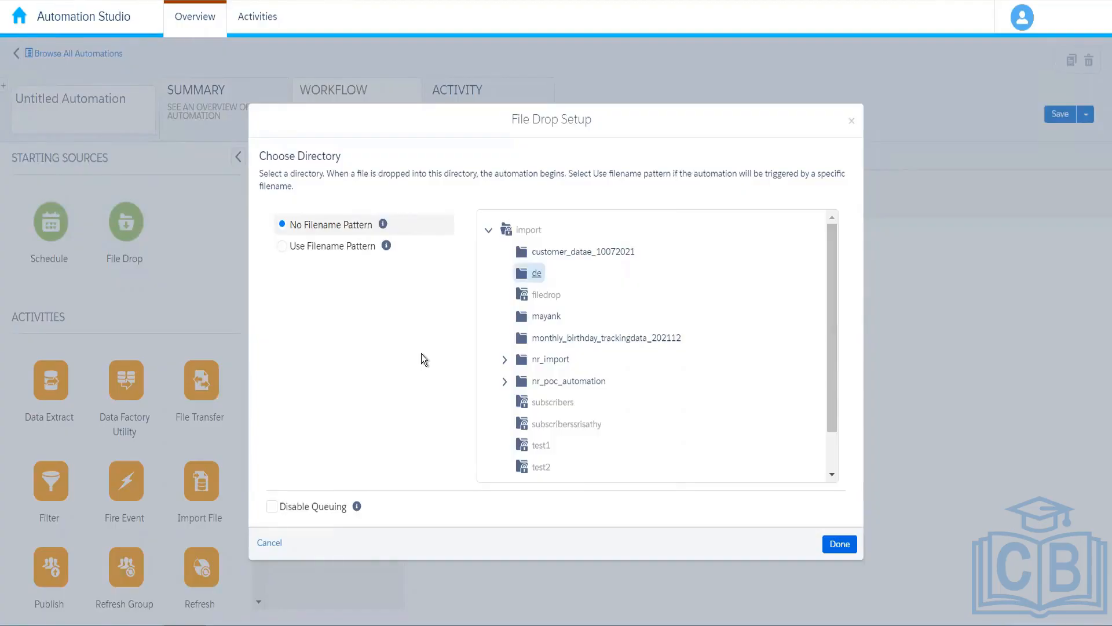
click(338, 246)
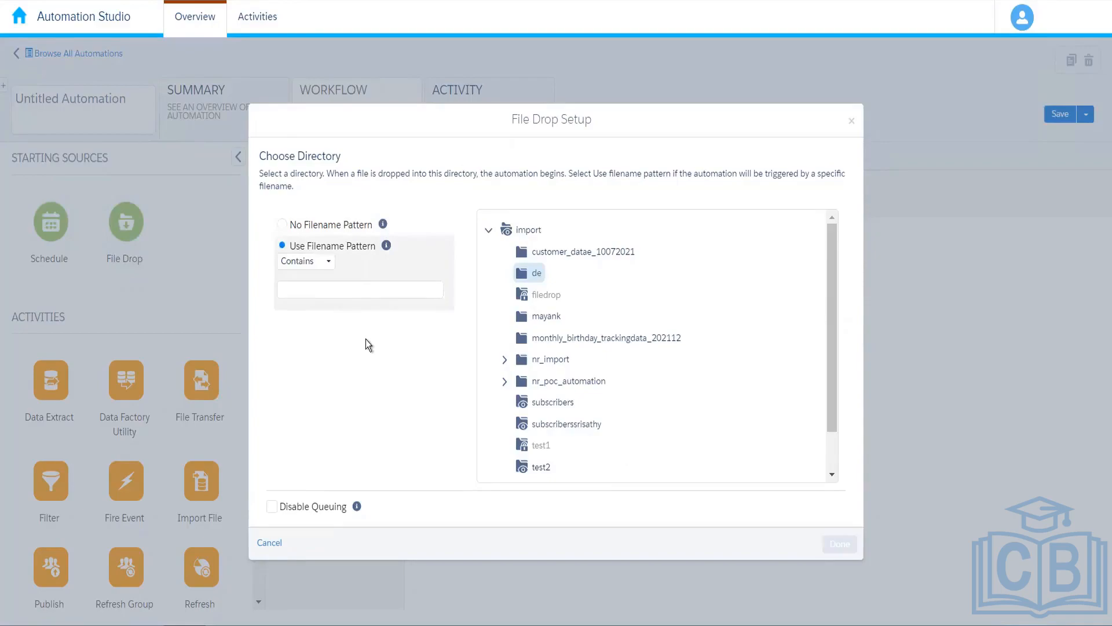
click(336, 225)
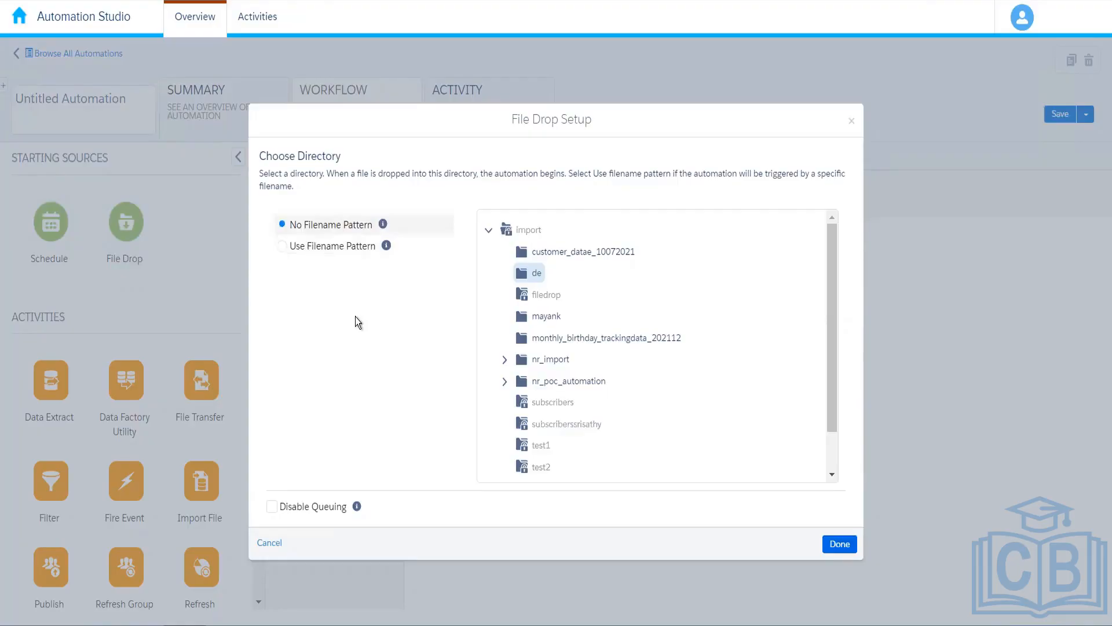
click(538, 274)
Enable a Contains filename pattern of CustomerOrders, then close the File Drop setup.
click(319, 246)
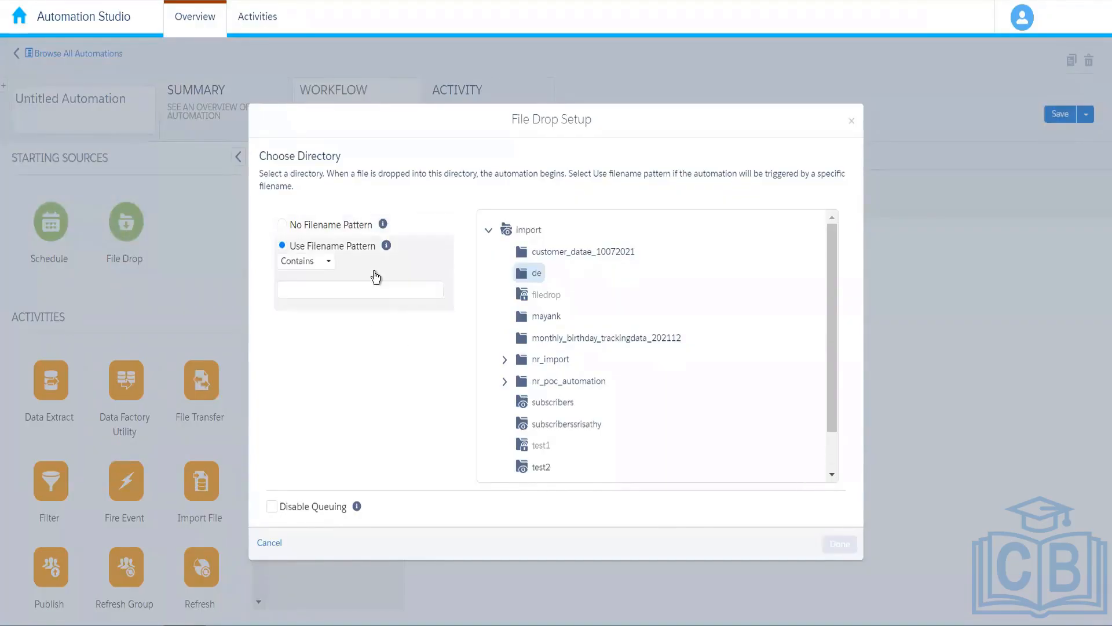
click(312, 273)
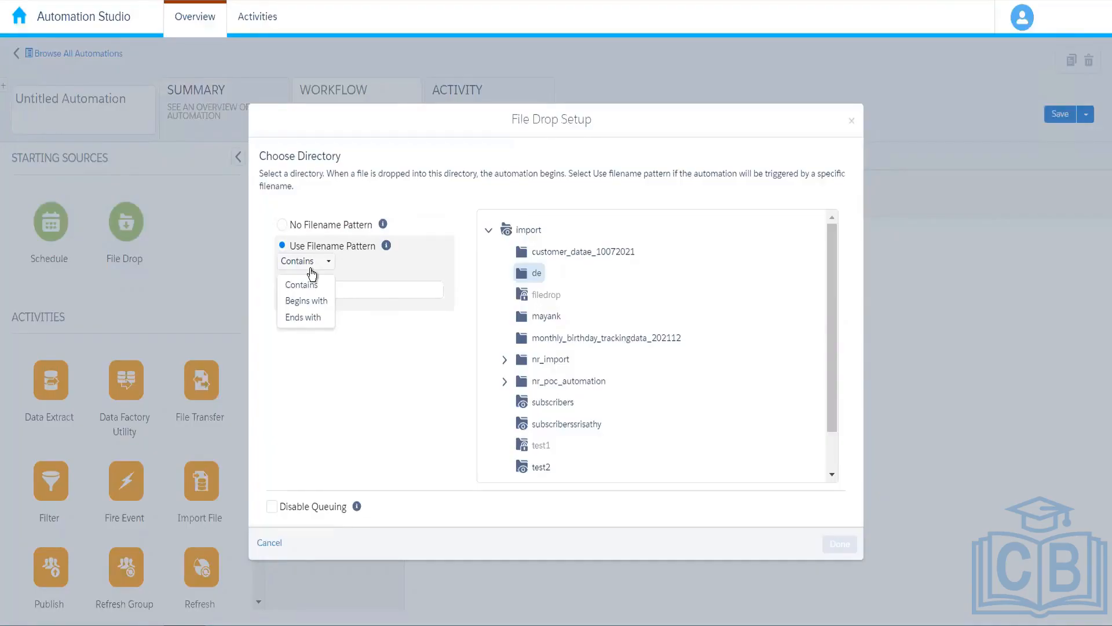
click(312, 286)
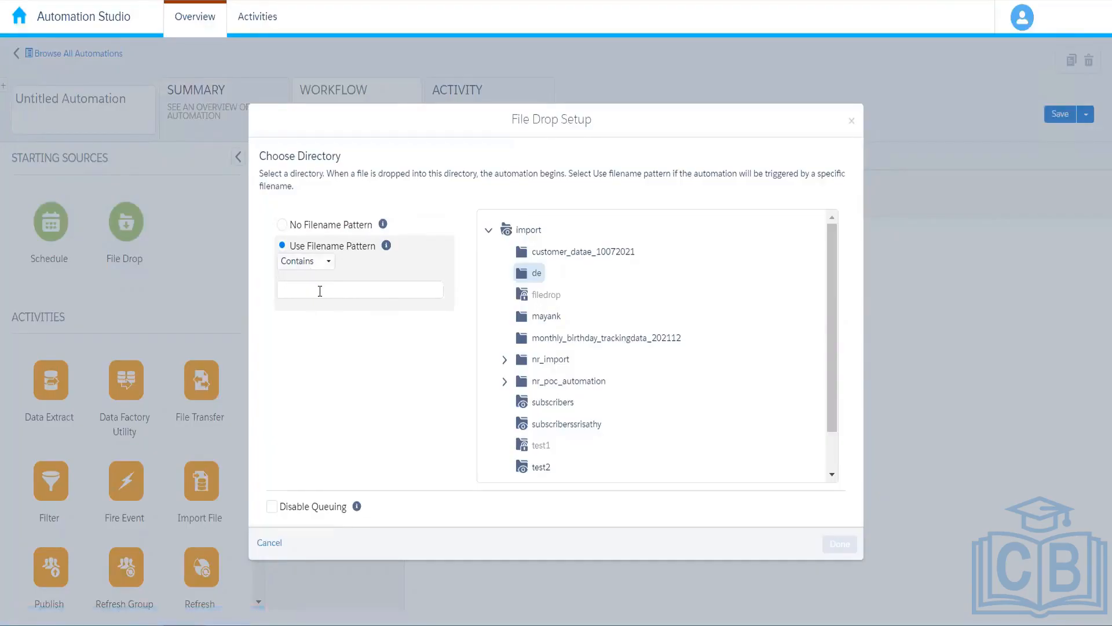
click(320, 291)
text(om)
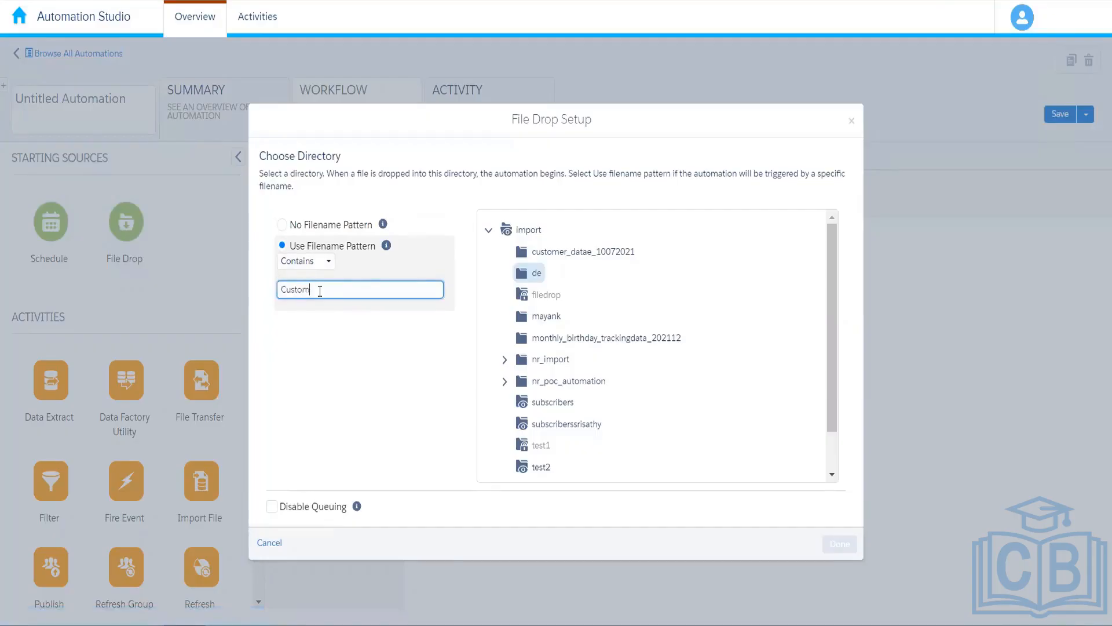
text(erOrders)
click(315, 321)
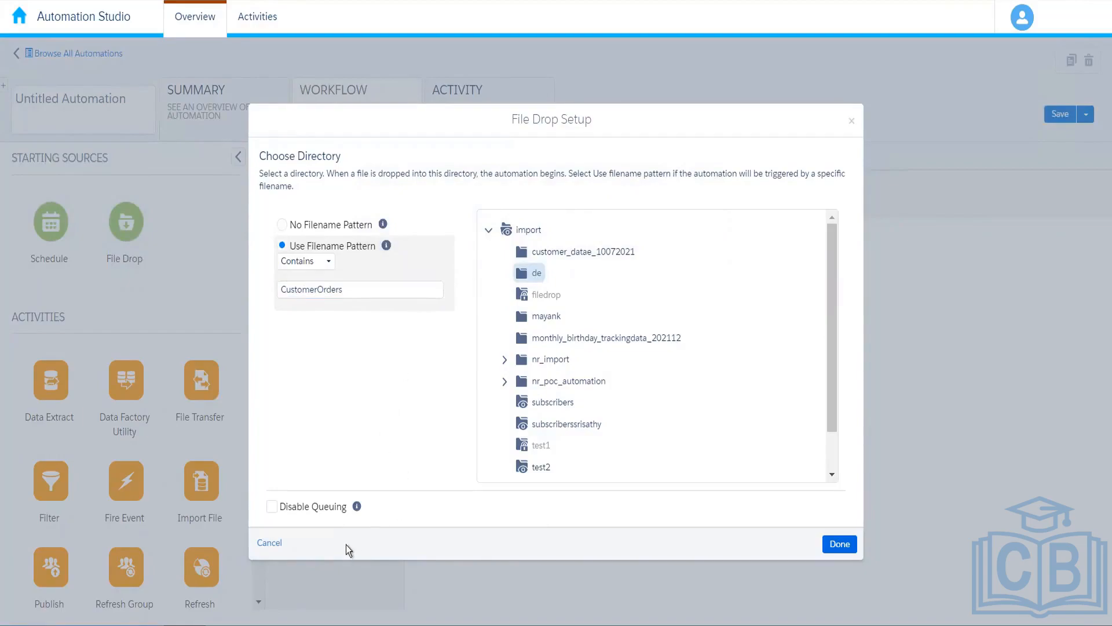
click(267, 543)
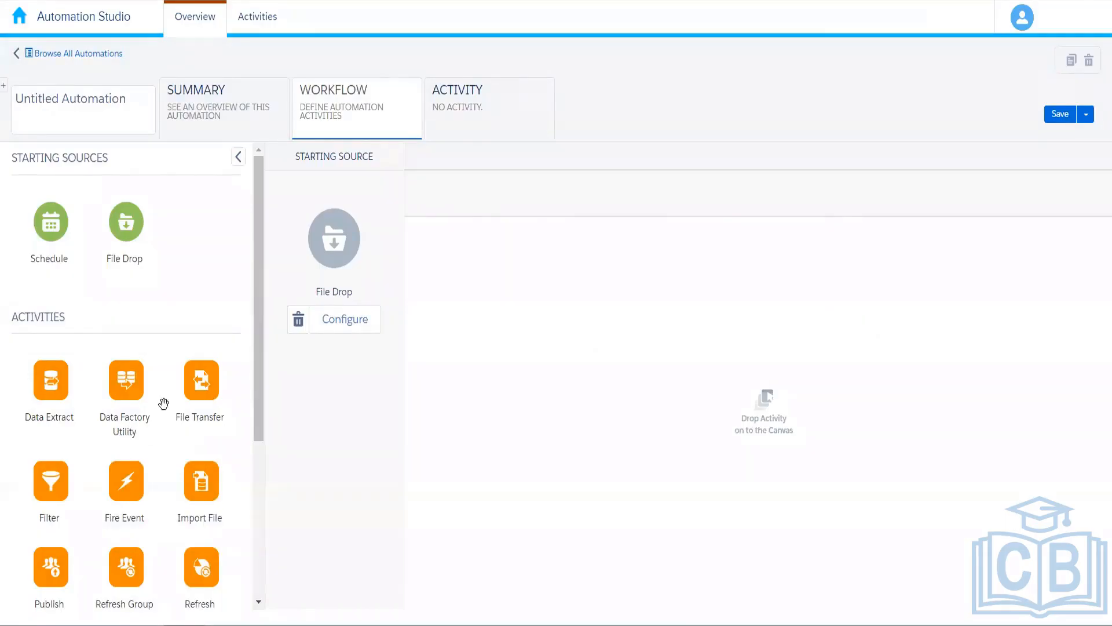
Add Data Extract and Data Factory Utility activities to the canvas, then delete both.
drag(49, 387, 551, 282)
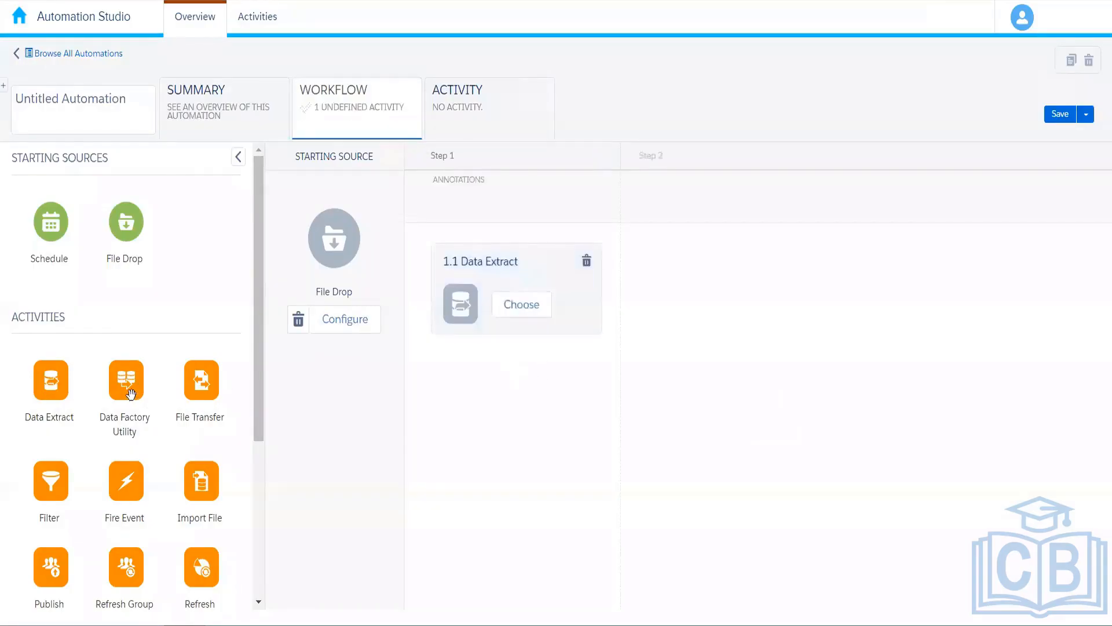
drag(127, 387, 764, 290)
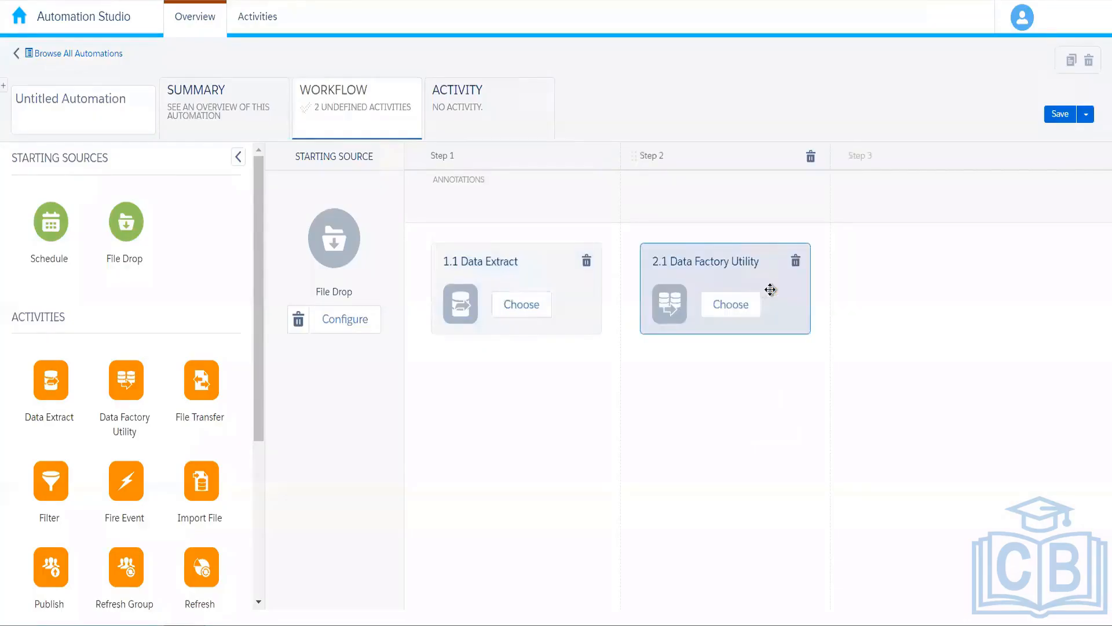
click(794, 262)
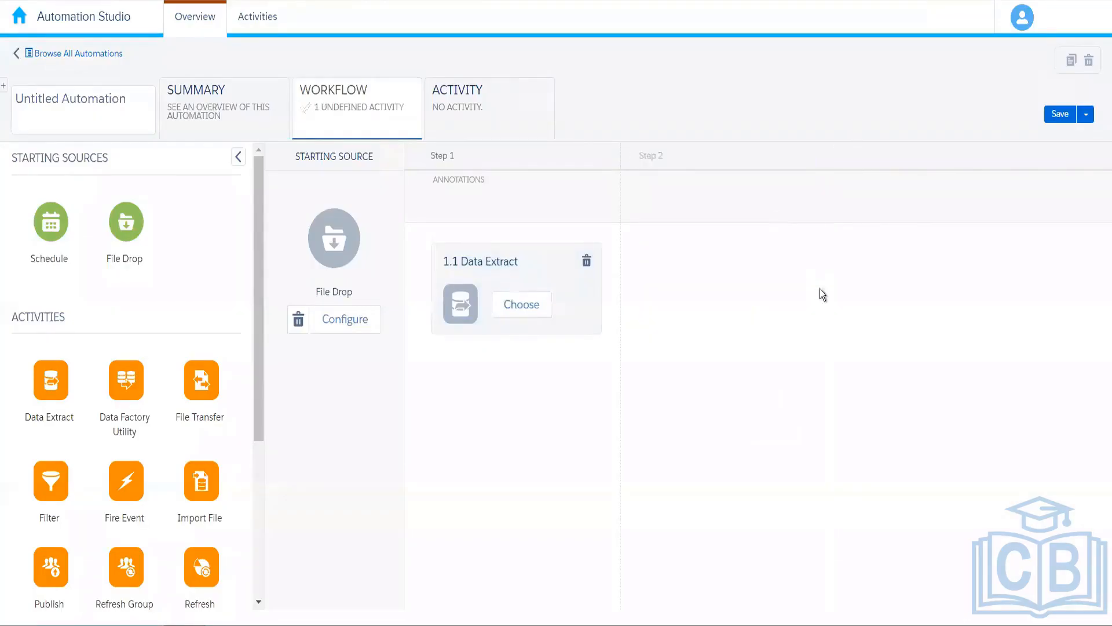
click(587, 262)
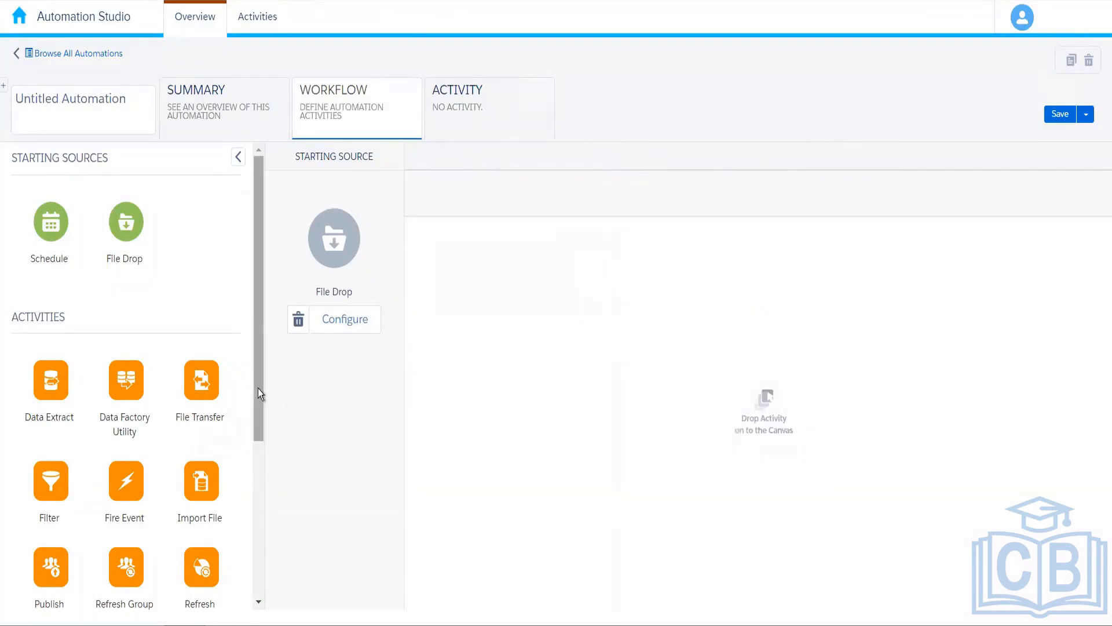
drag(258, 390, 263, 548)
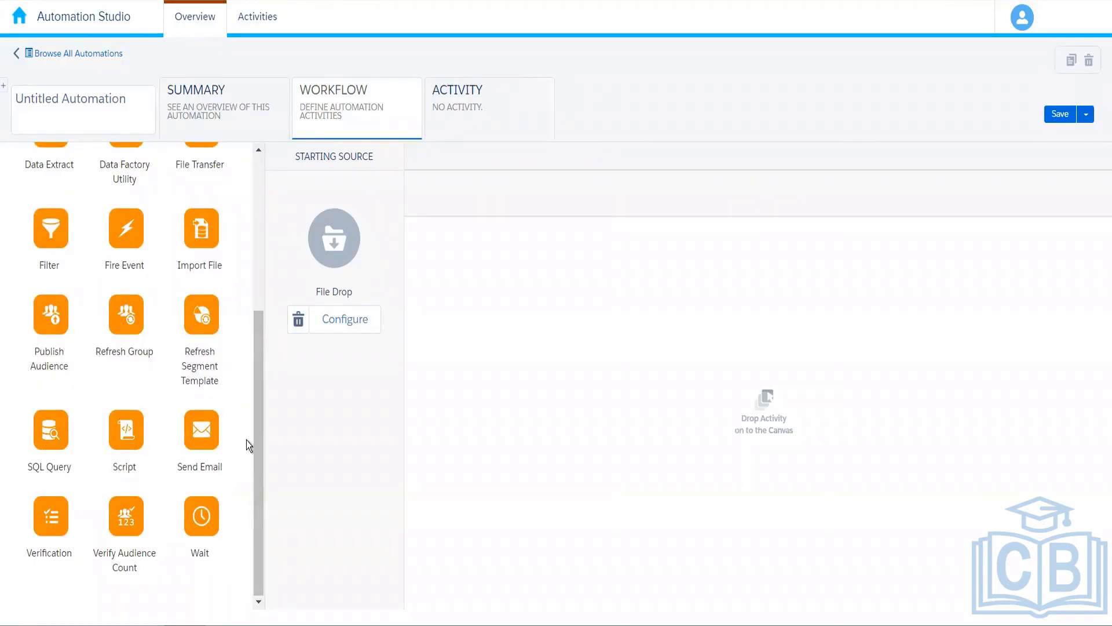
drag(258, 445, 259, 440)
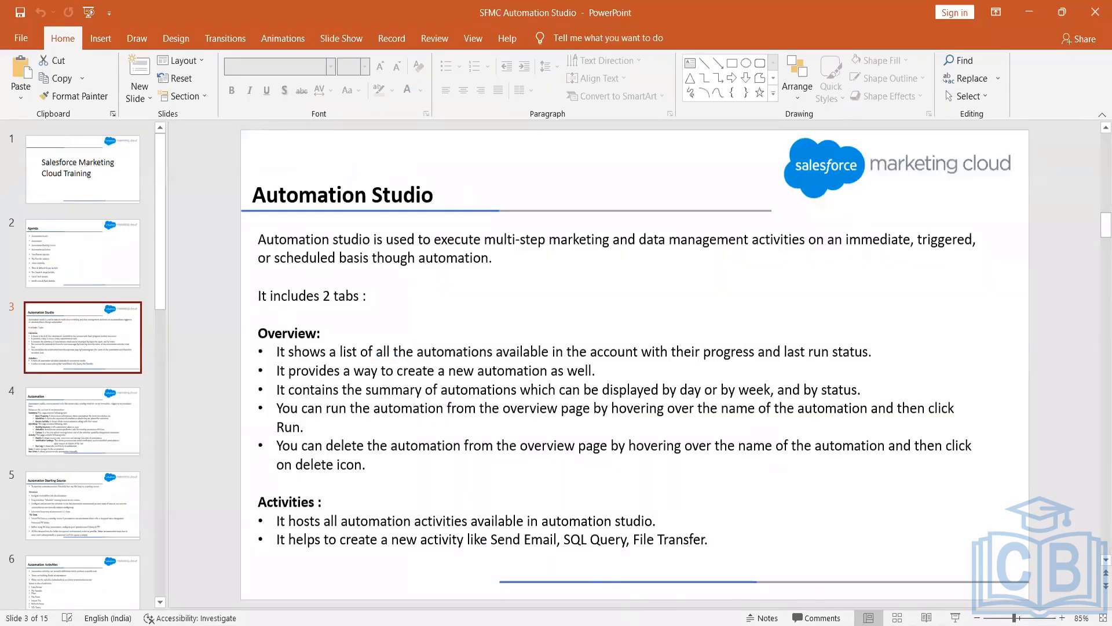
Open the SFMC SQL & Data Views deck from the Notes folder and select slide 2.
click(684, 568)
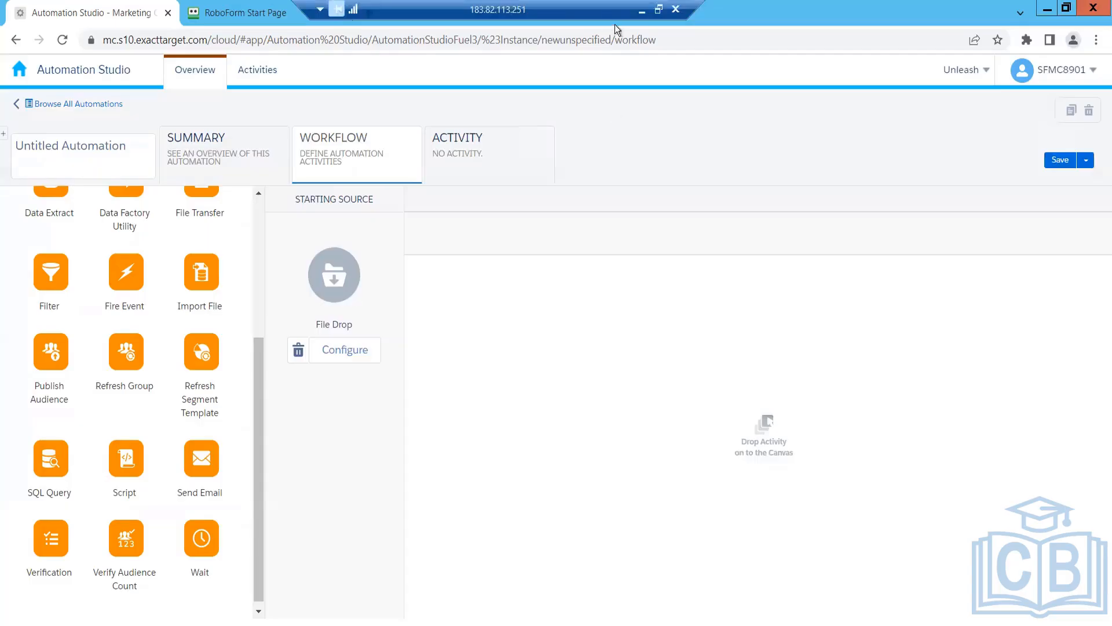
click(642, 11)
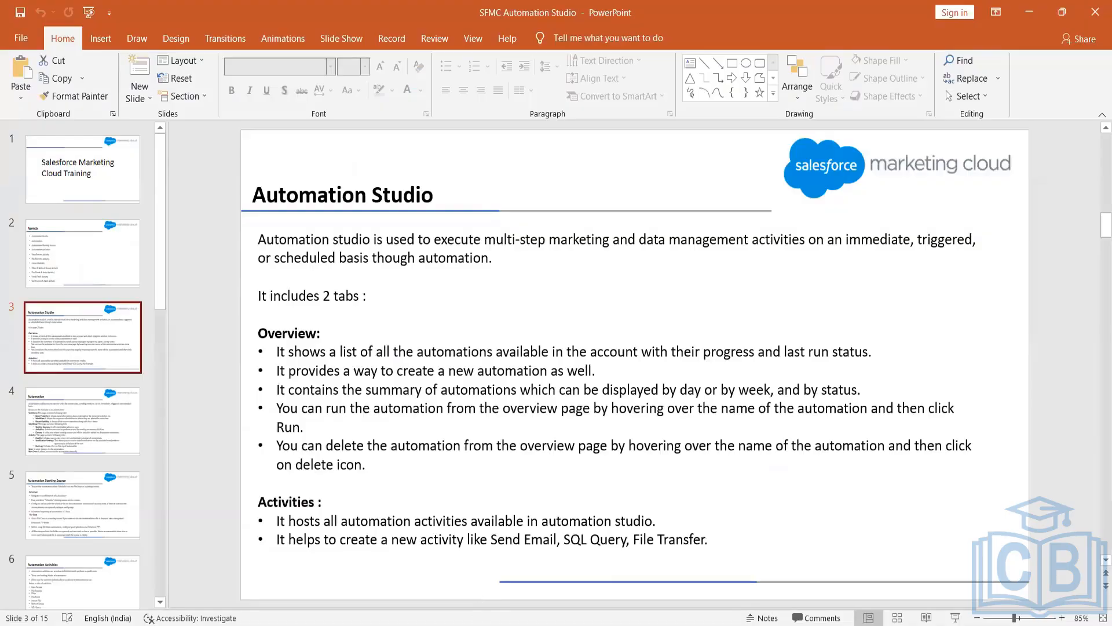
click(510, 619)
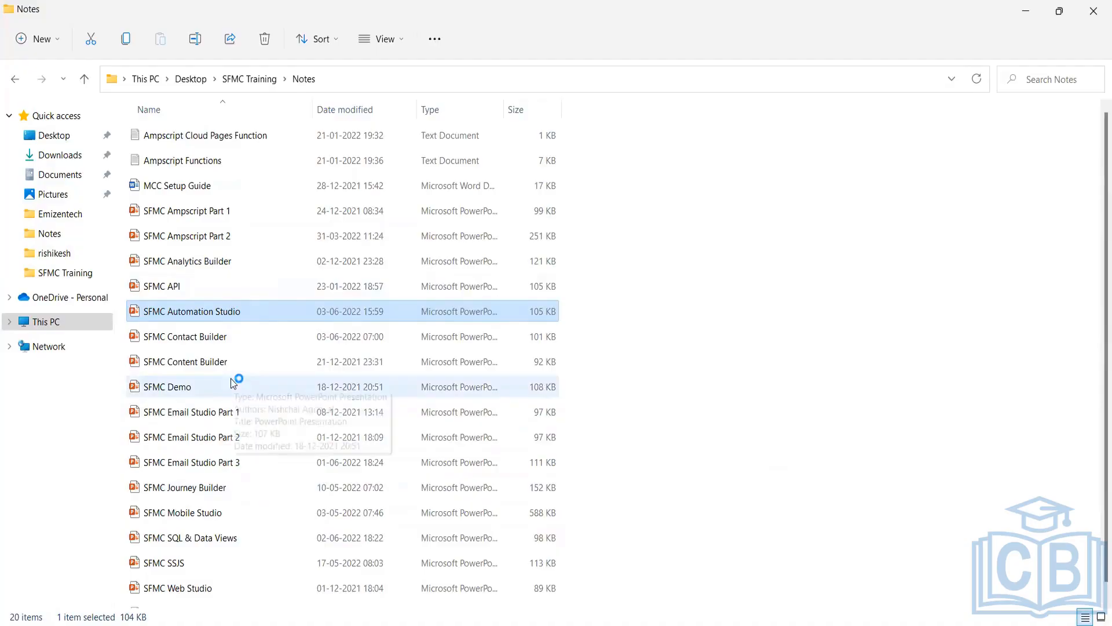
double_click(216, 538)
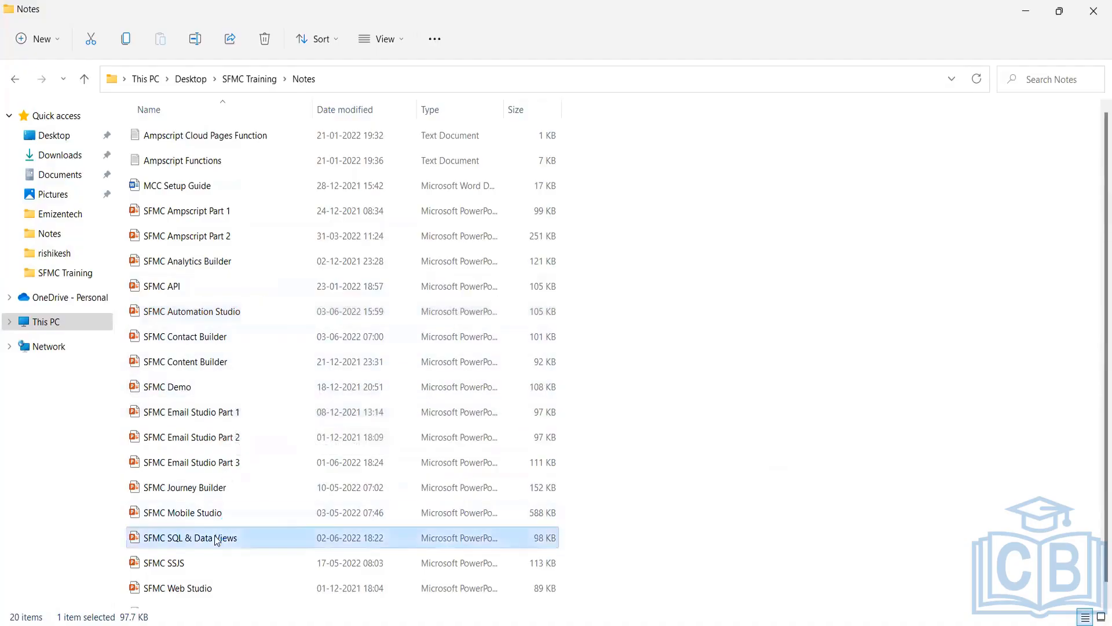
click(118, 280)
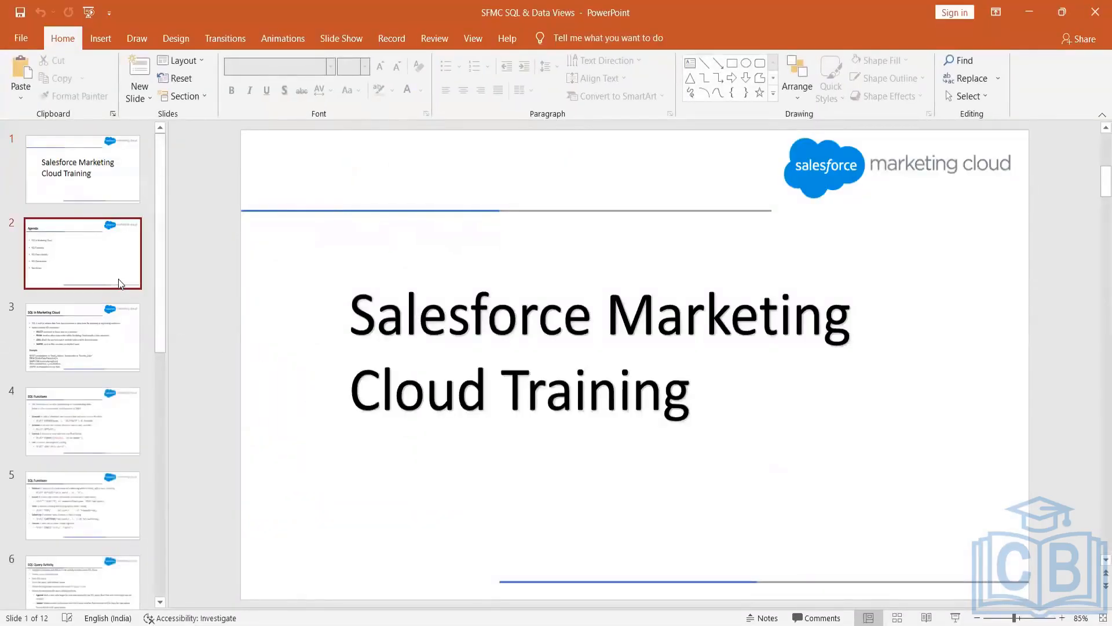
Go to slide 3, 'SQL in Marketing Cloud', in the deck.
click(98, 340)
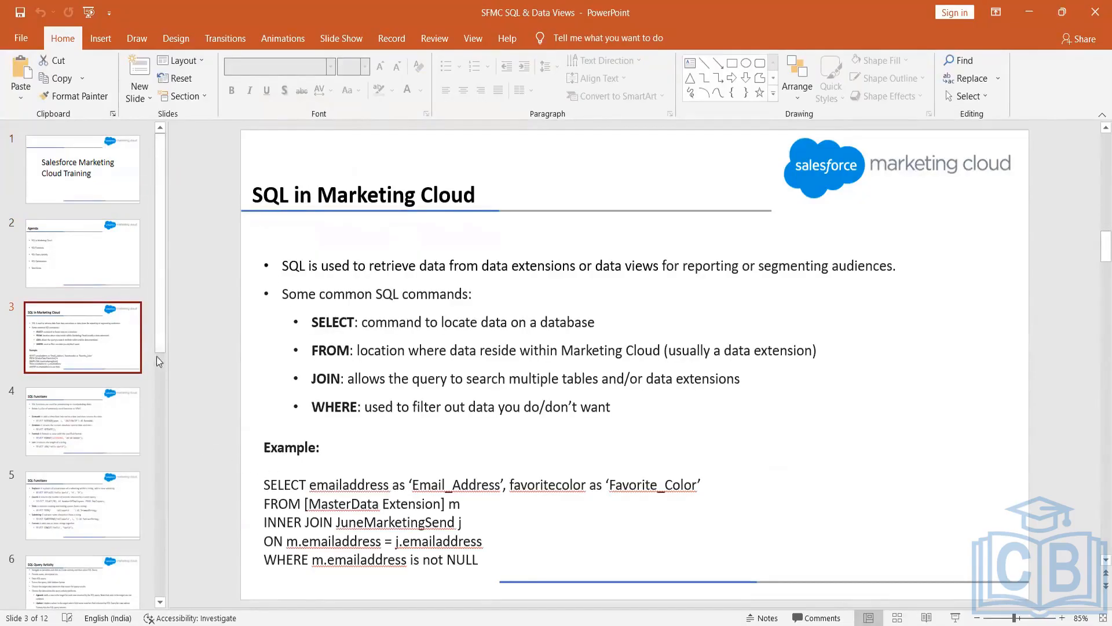
scroll(161, 377, down, 1)
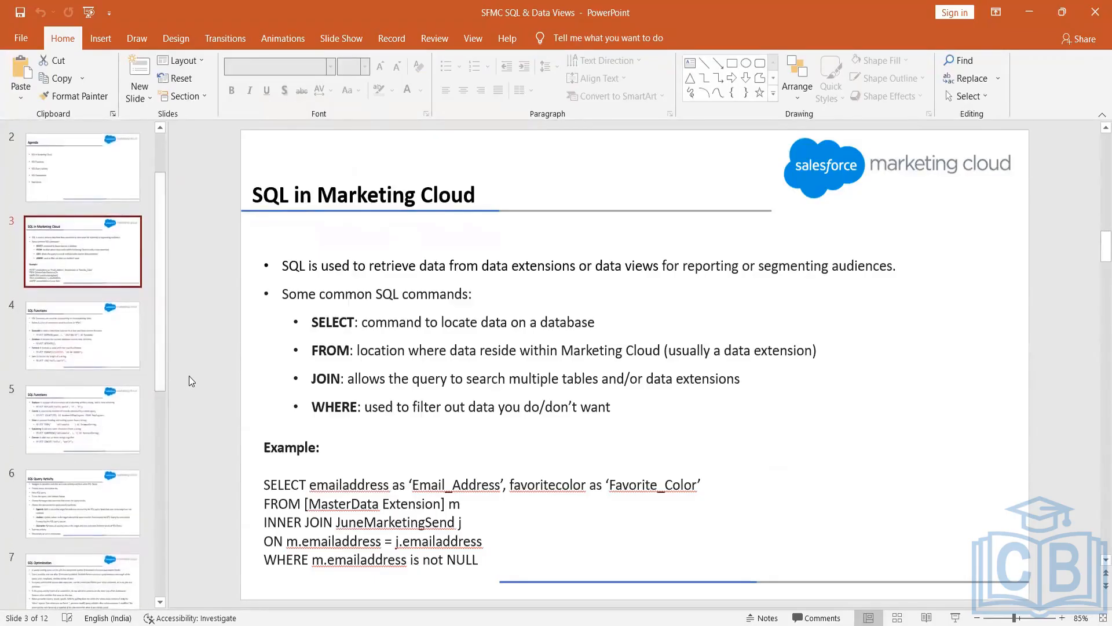
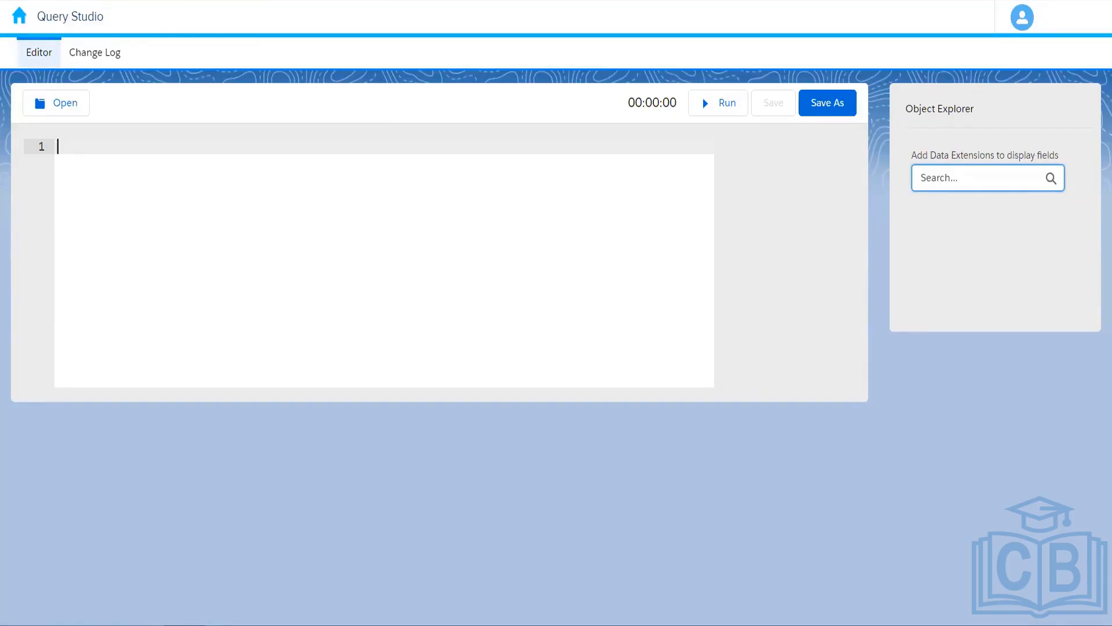
Switch to the Automation Studio tab and choose Email Studio from the Marketing Cloud app menu.
right_click(221, 0)
click(222, 0)
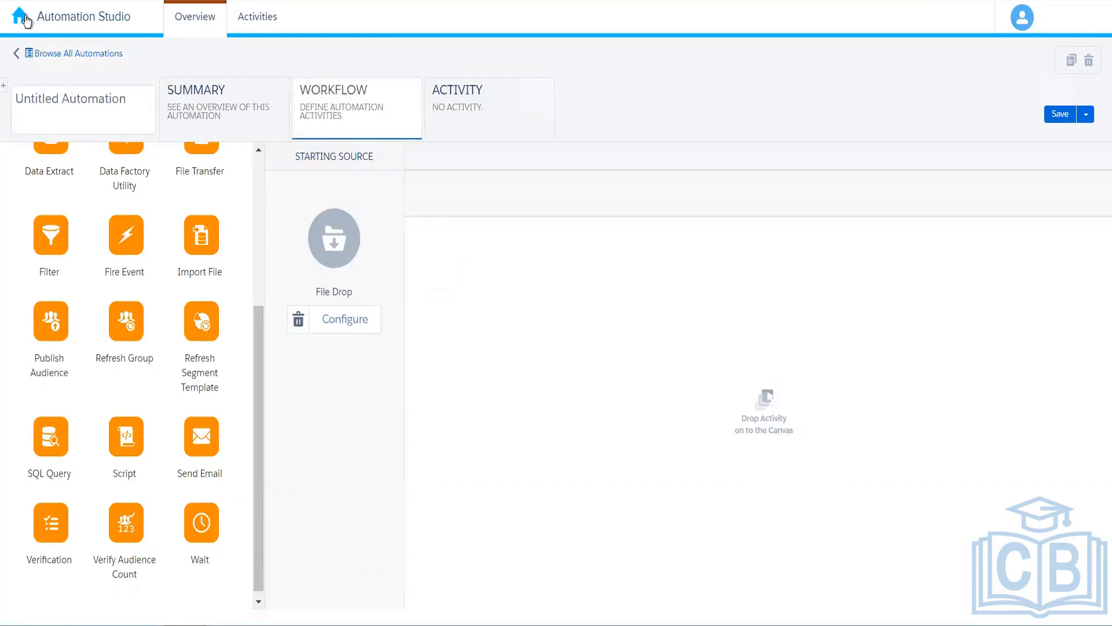
mouse_move(19, 15)
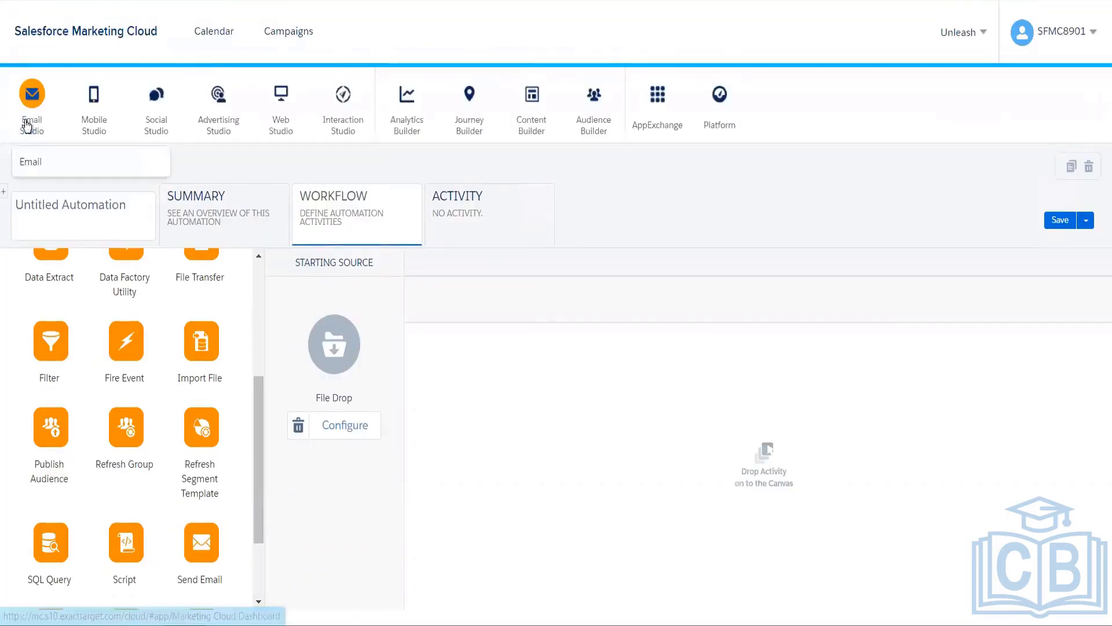
click(40, 162)
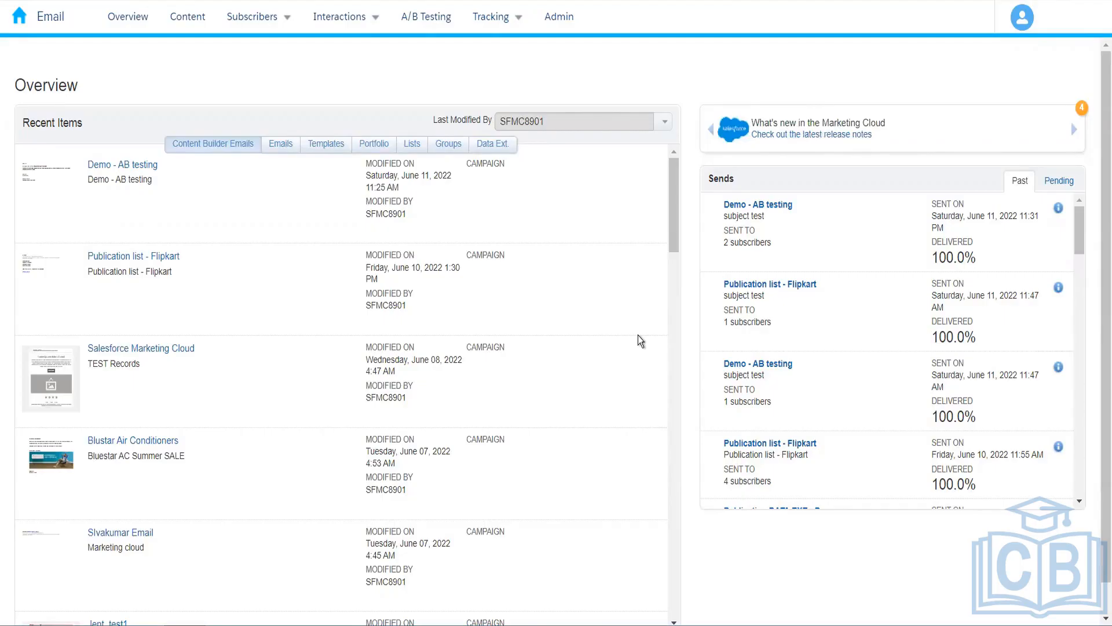
Open Amazon_Customers from the 004_Rahul folder under Subscribers > Data Extensions to review its fields.
mouse_move(290, 16)
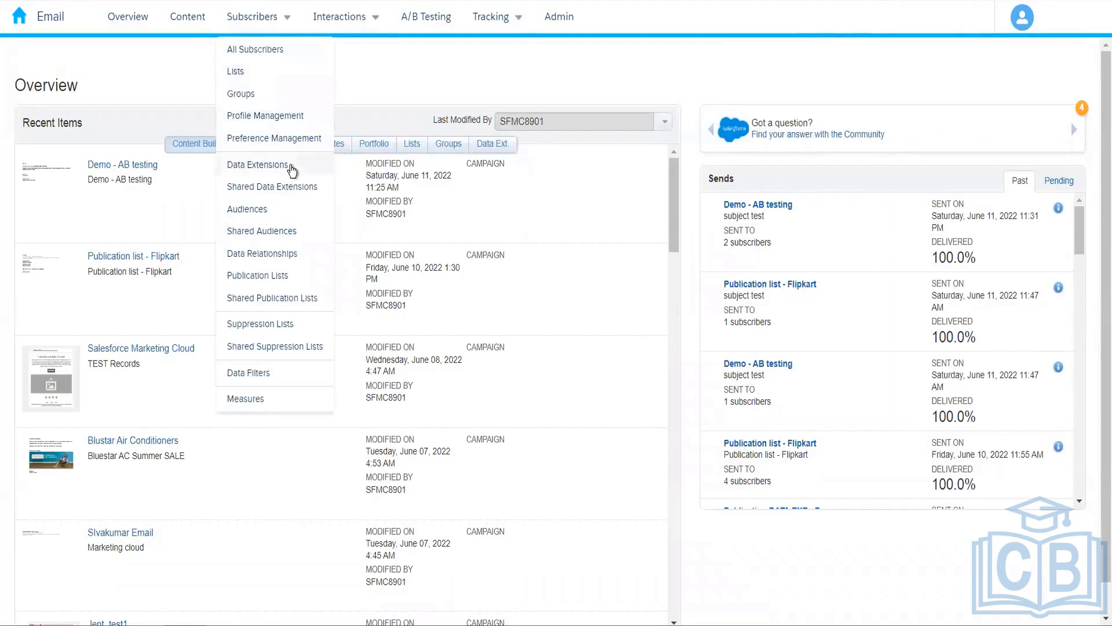
click(293, 167)
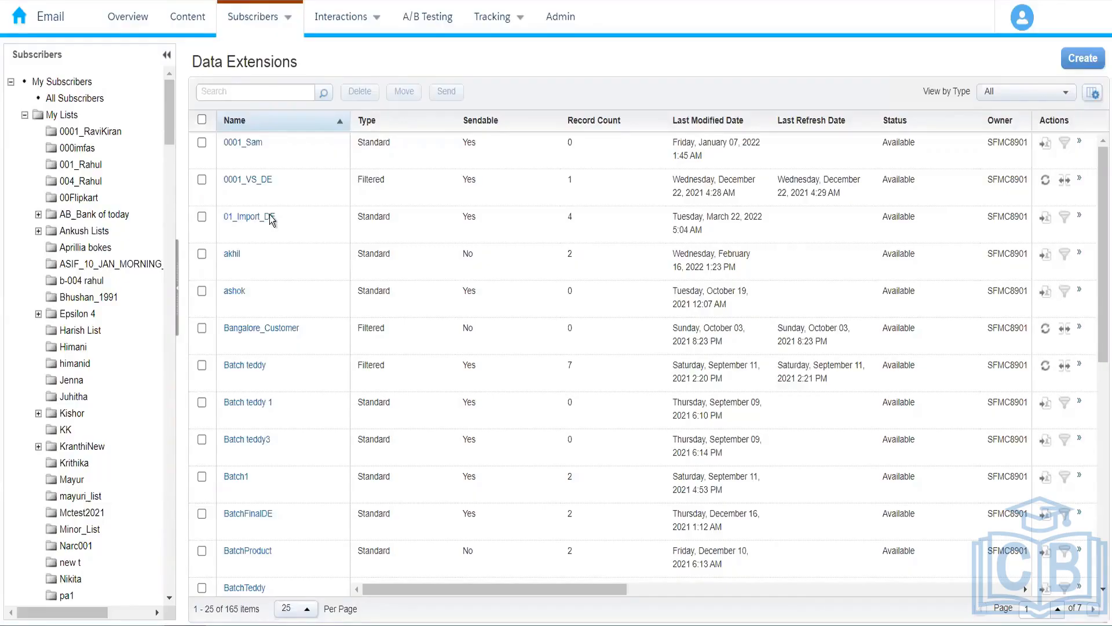
drag(169, 137, 180, 290)
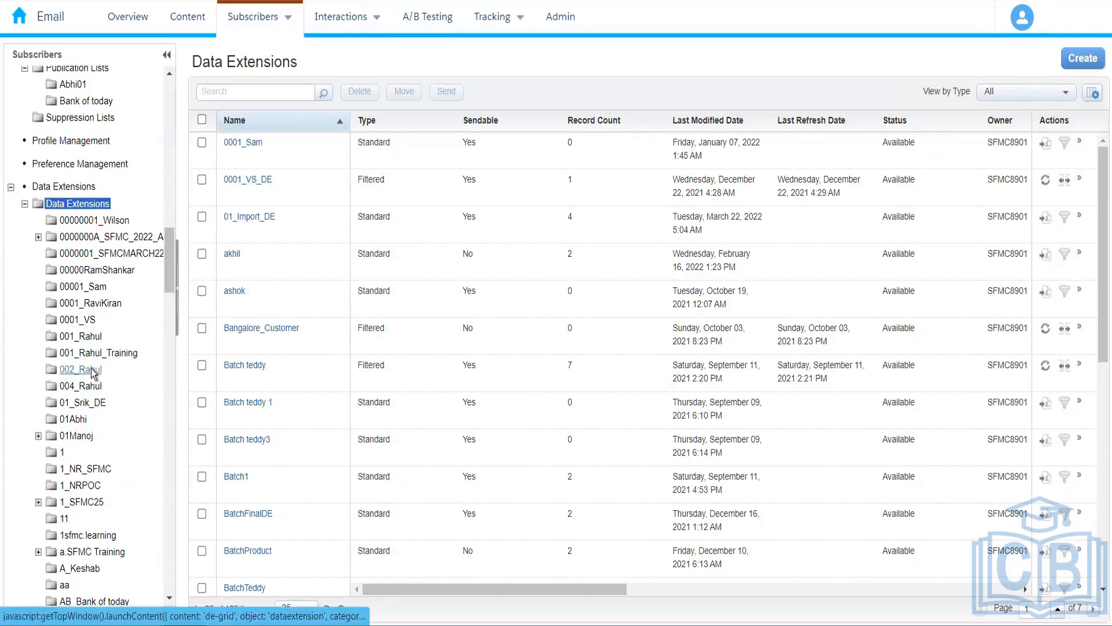
click(81, 385)
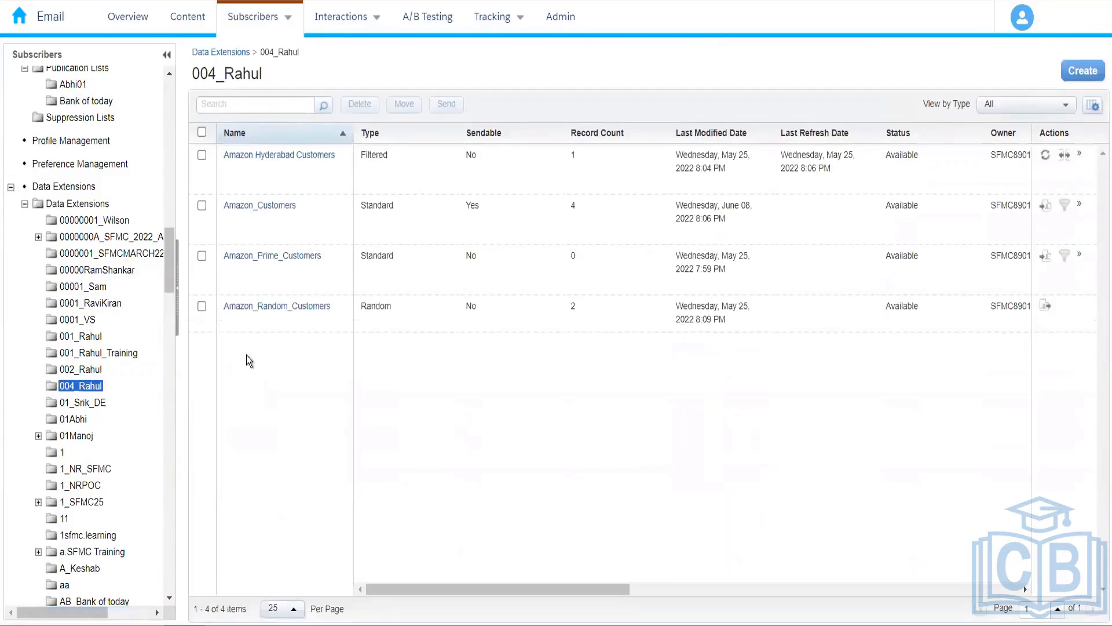
click(259, 206)
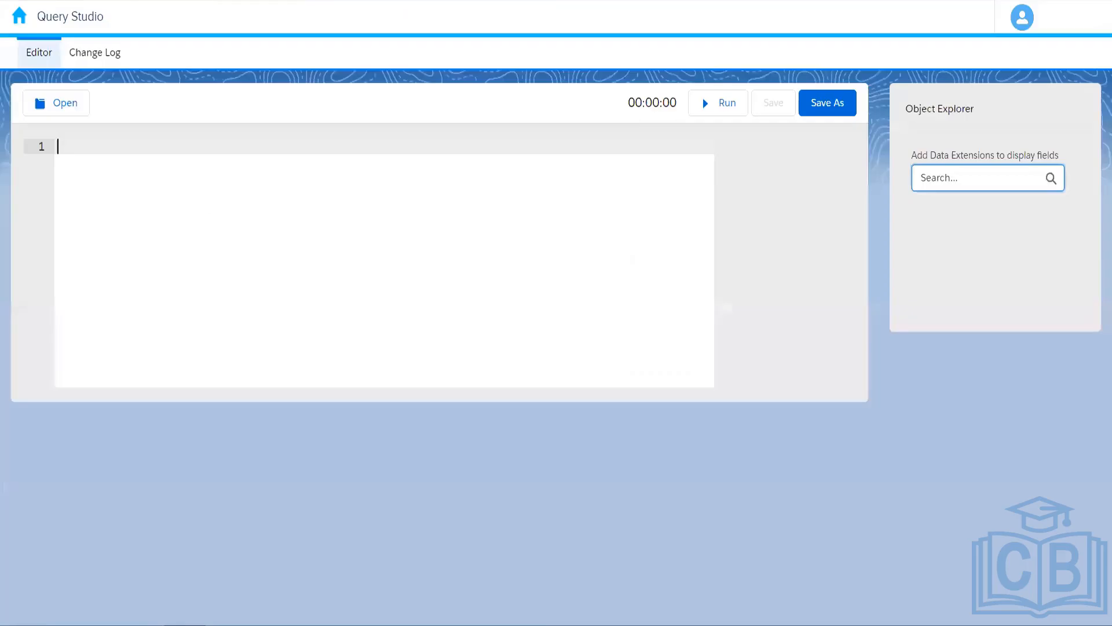
Start the Query Studio query with 'select firstname, lastname'.
text(select)
text(firstname)
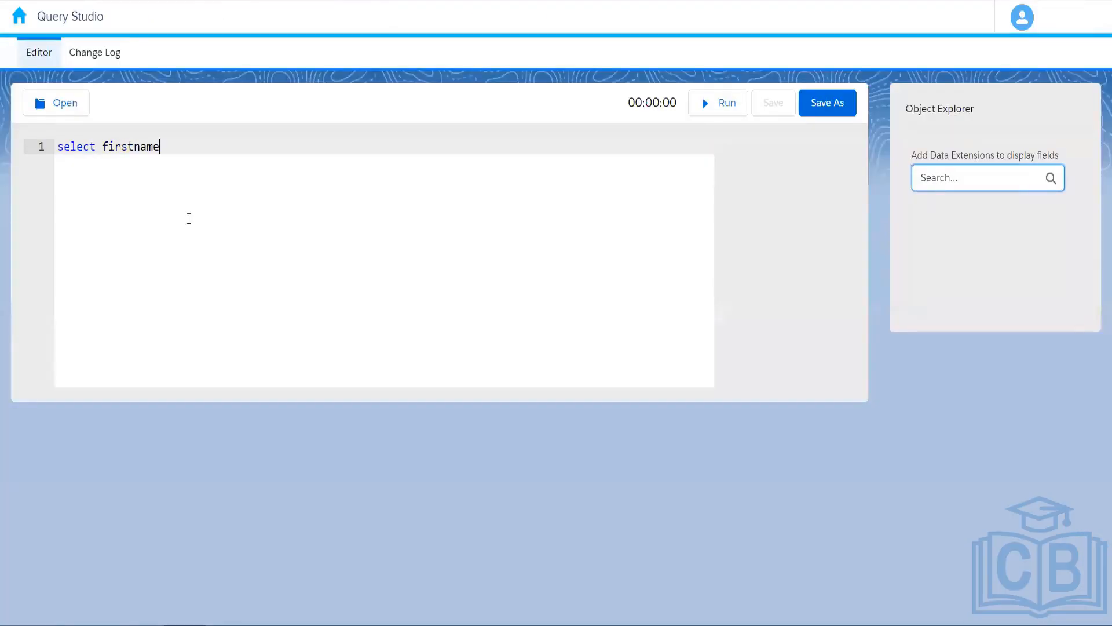
text(, lastname)
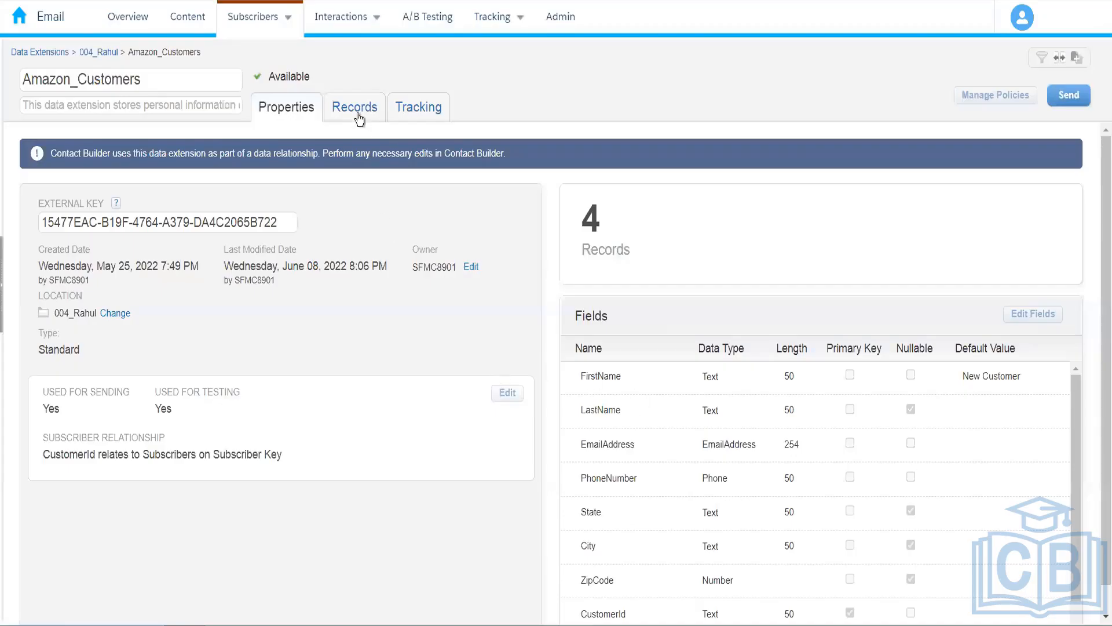
Check the Amazon_Customers records and complete the query as 'select firstname, lastname from Amazon_Customers'.
click(356, 111)
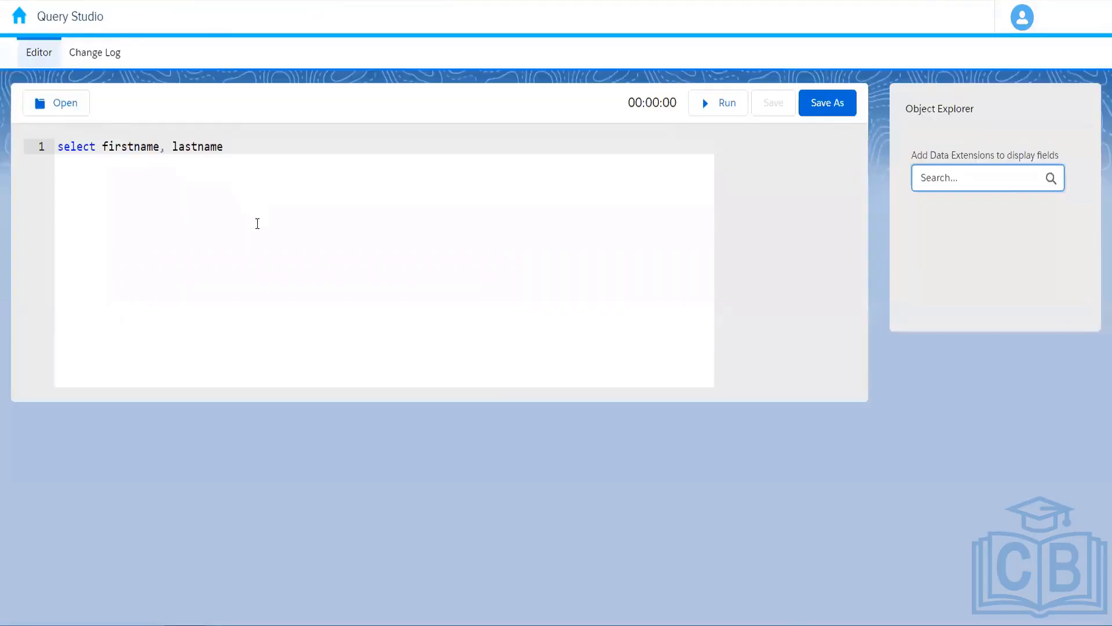
text(from)
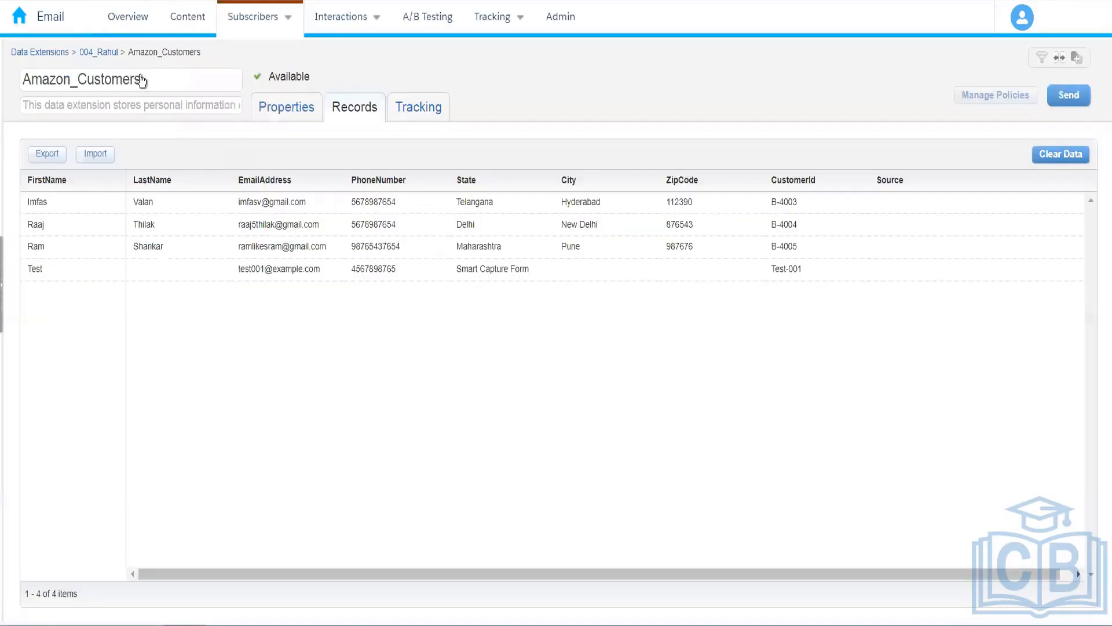
drag(141, 80, 8, 81)
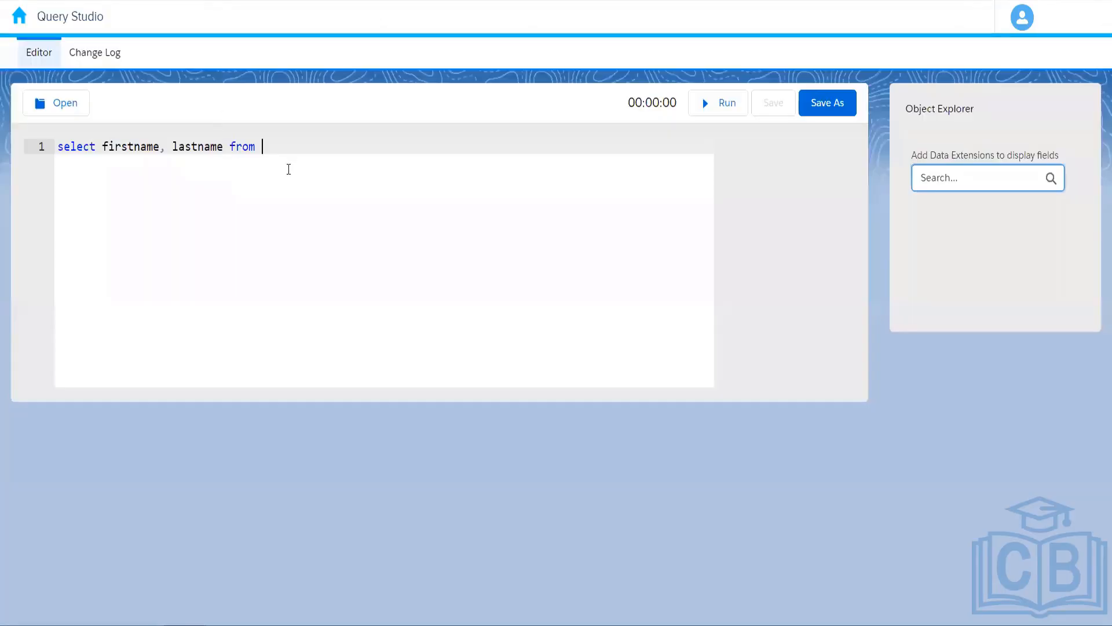
text(Amazon_Customers)
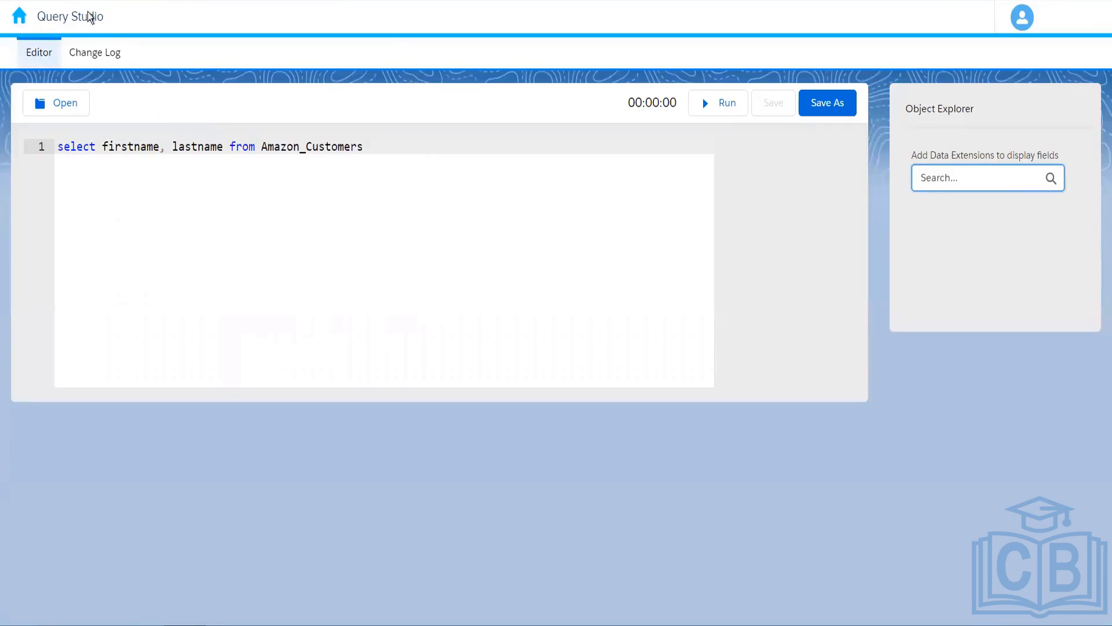
mouse_move(17, 20)
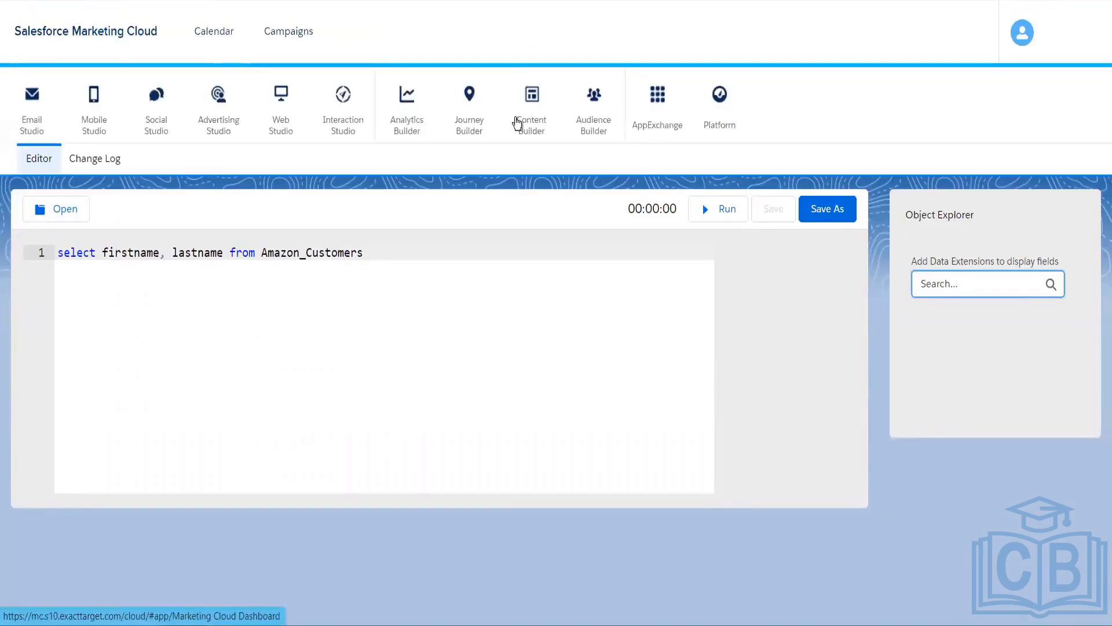
mouse_move(659, 129)
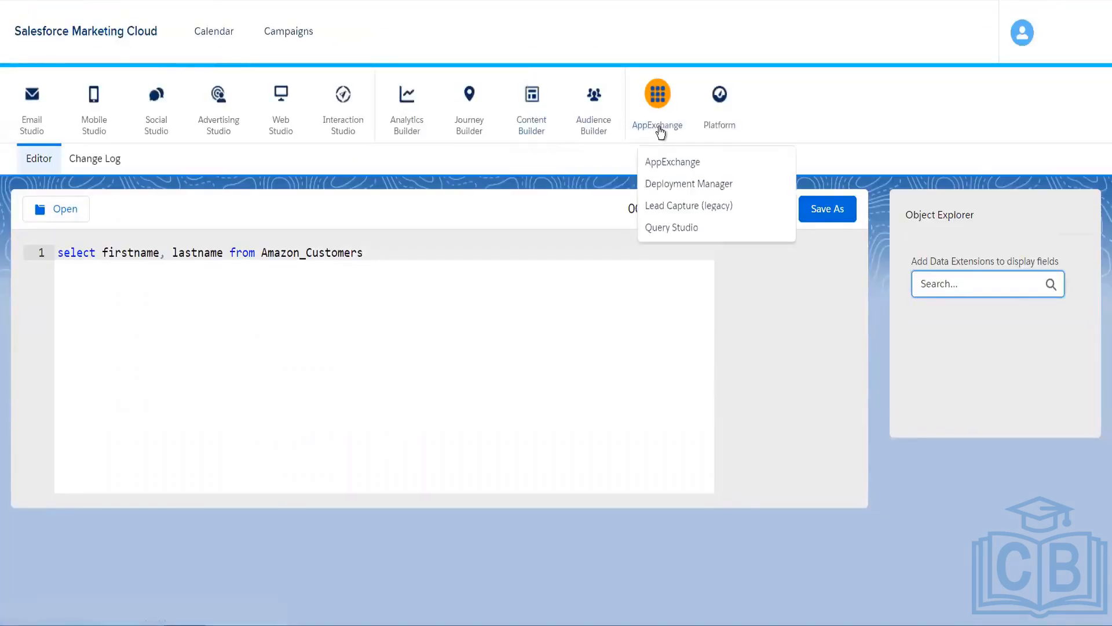
click(680, 228)
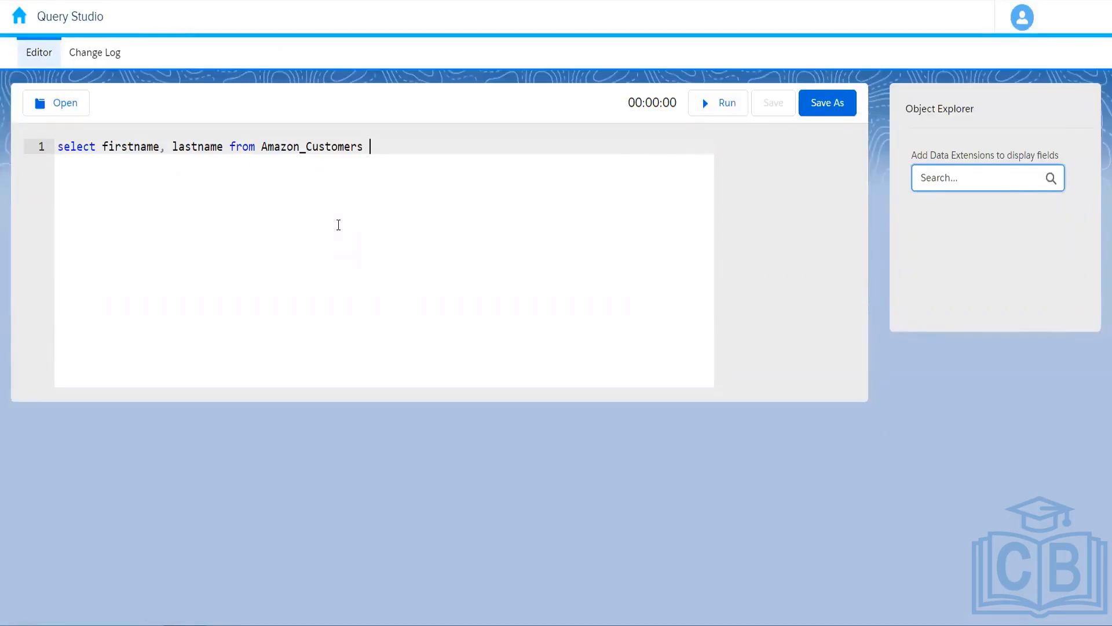
Run the query to list all four customers, then append the filter where city = 'Pune'.
click(726, 110)
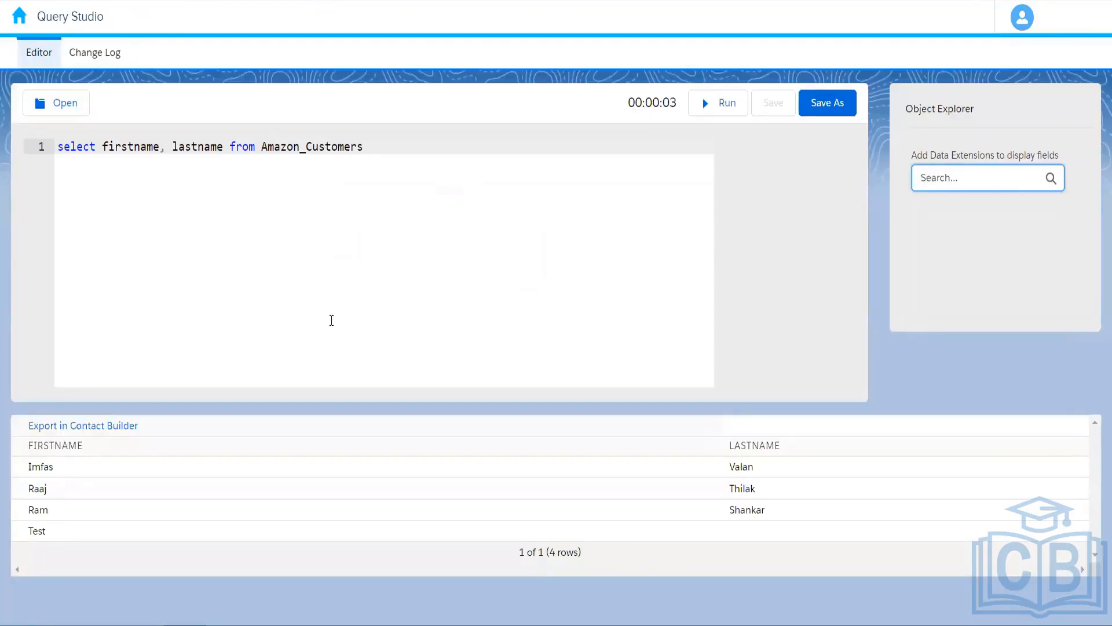
text(where)
text(city = 'Pune)
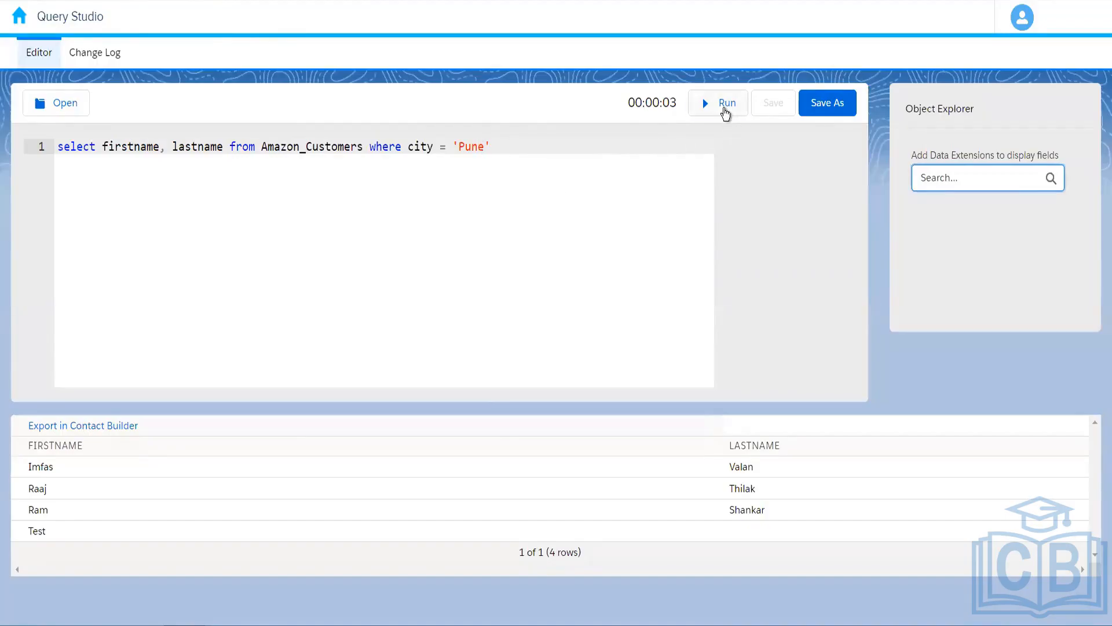
Run the Pune-filtered query, which returns a single matching customer row.
click(725, 110)
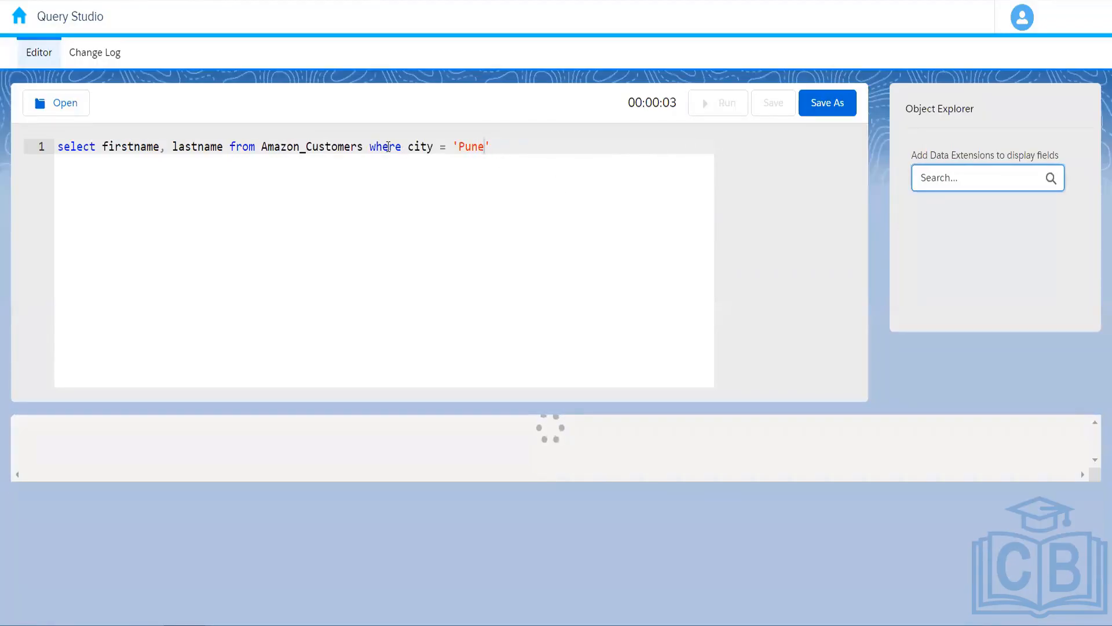
double_click(388, 148)
double_click(420, 146)
click(496, 146)
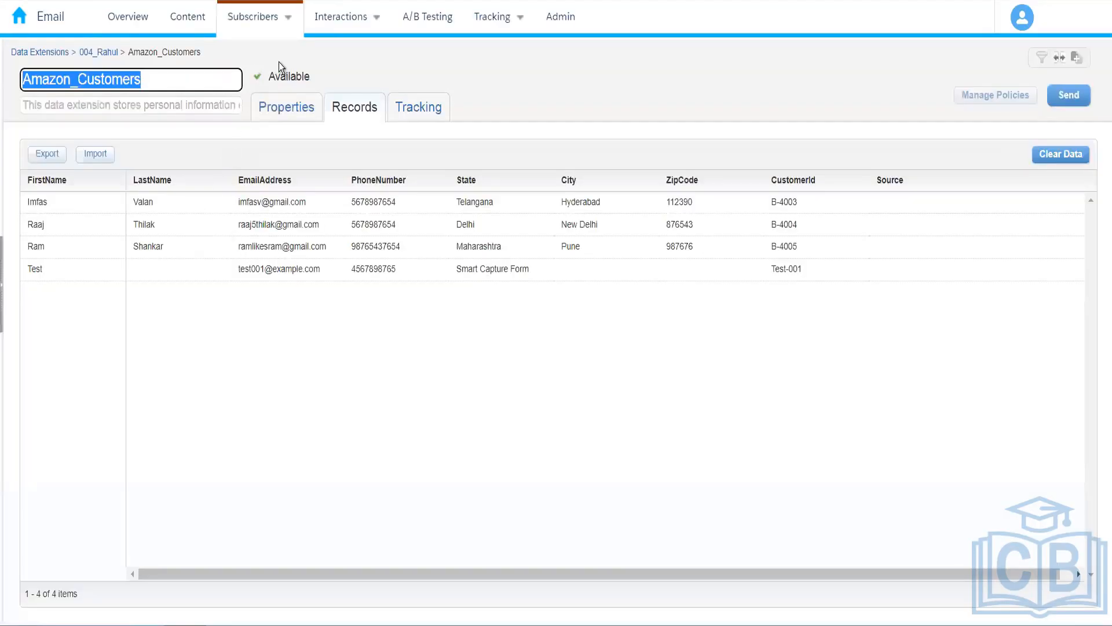
click(279, 62)
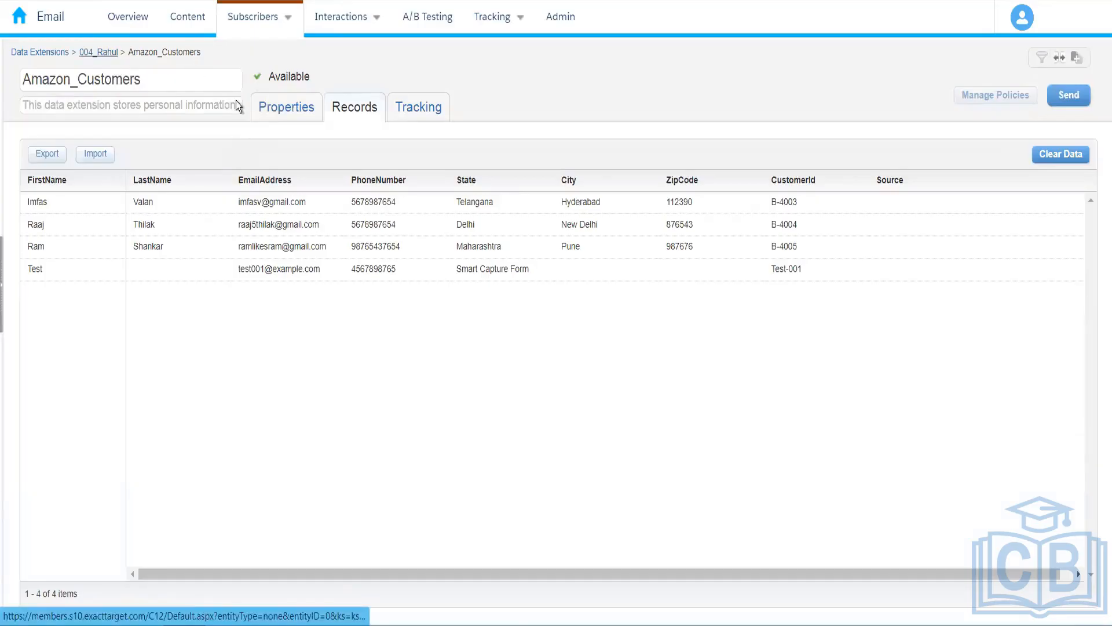
Go back to Query Studio showing the Pune query's one-row first and last name result.
drag(169, 104, 169, 119)
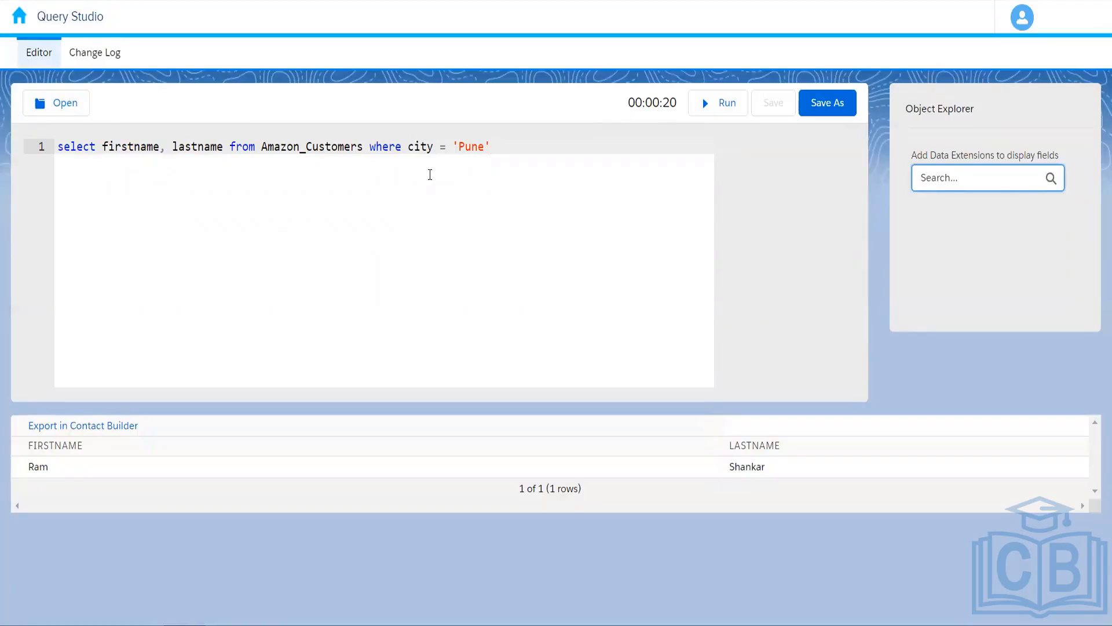
Add 'join' after Amazon_Customers and delete the where city = 'Pune' clause.
text(join)
drag(497, 145, 367, 145)
key(BackSpace)
key(End)
Copy the Amazon Hyderabad Customers name and paste it in brackets after 'join' in the query.
click(195, 1)
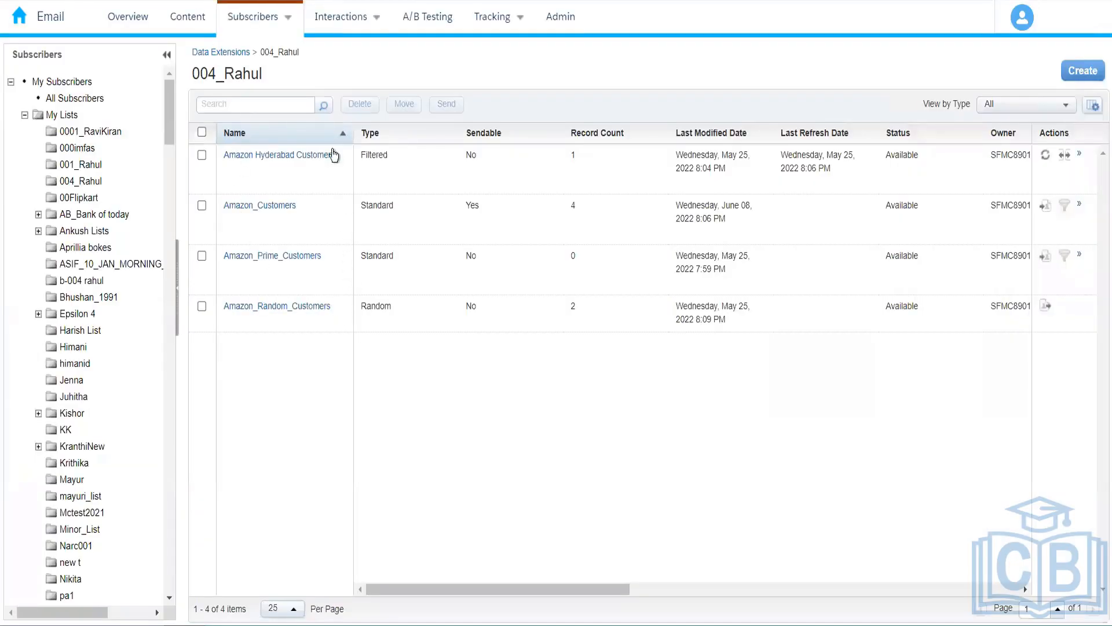
drag(335, 155, 220, 165)
key(ctrl+c)
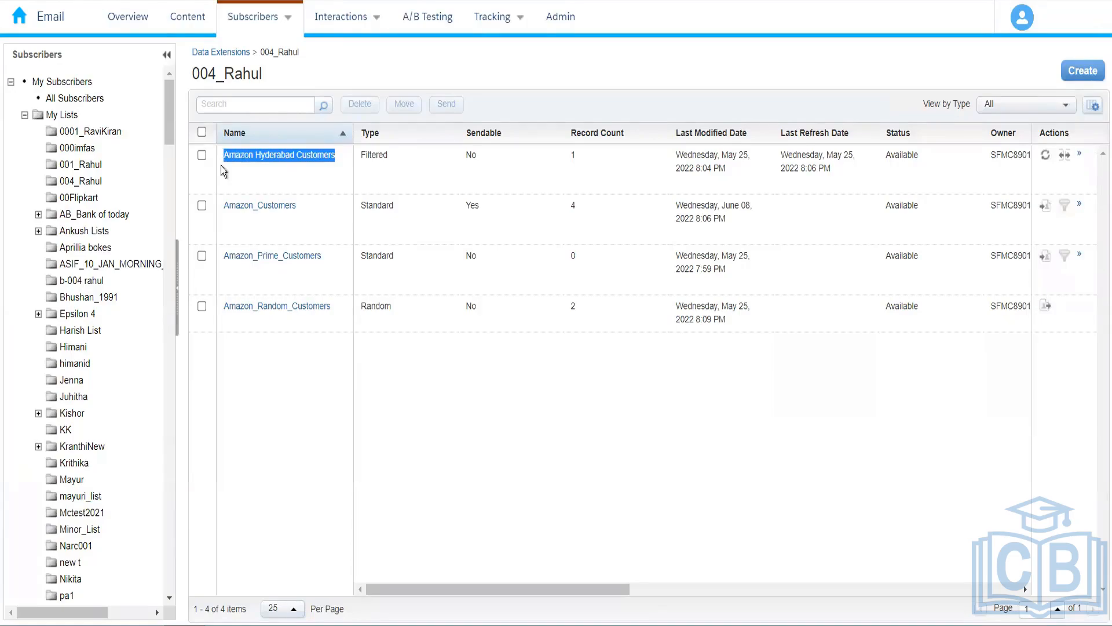
click(313, 1)
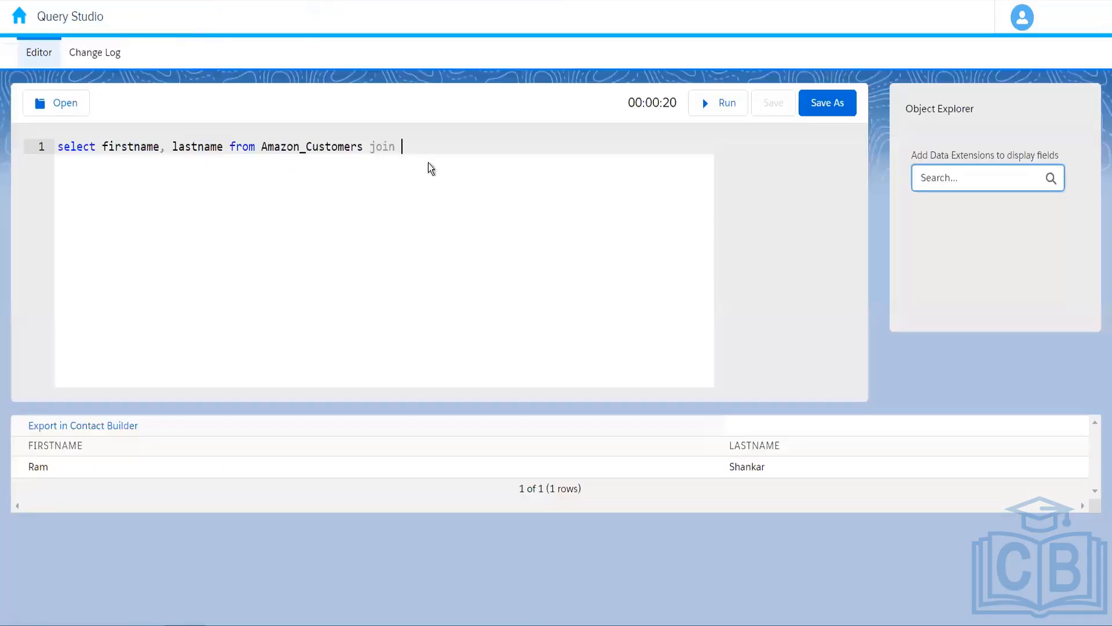
text([)
key(ctrl+v)
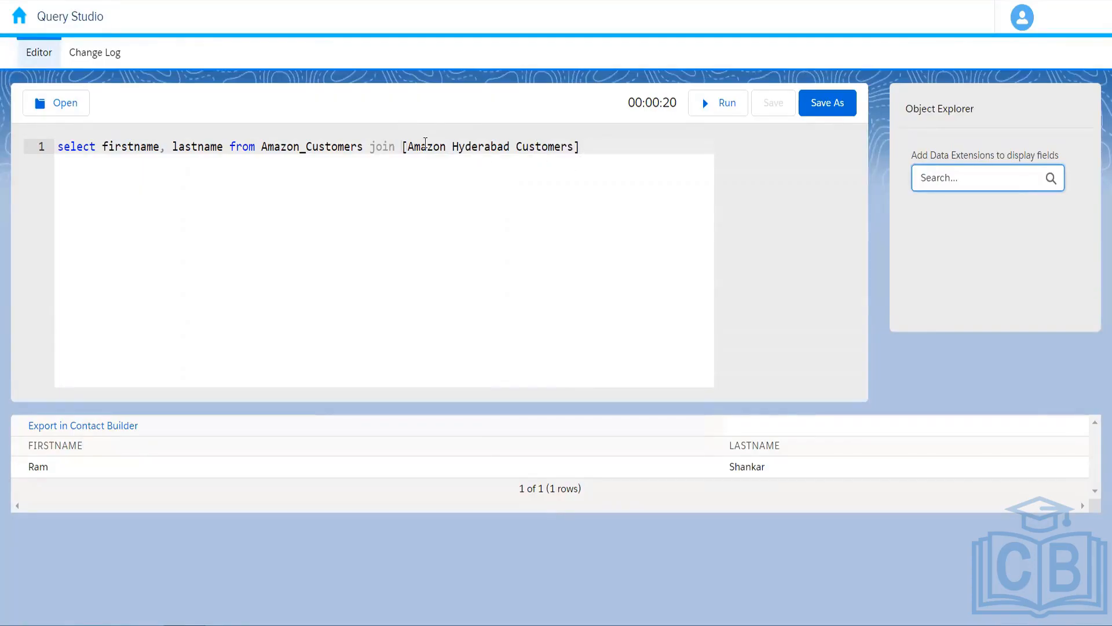
double_click(425, 145)
Open Amazon Hyderabad Customers' Records tab to see its one Hyderabad record, then return to 004_Rahul.
click(222, 1)
click(322, 159)
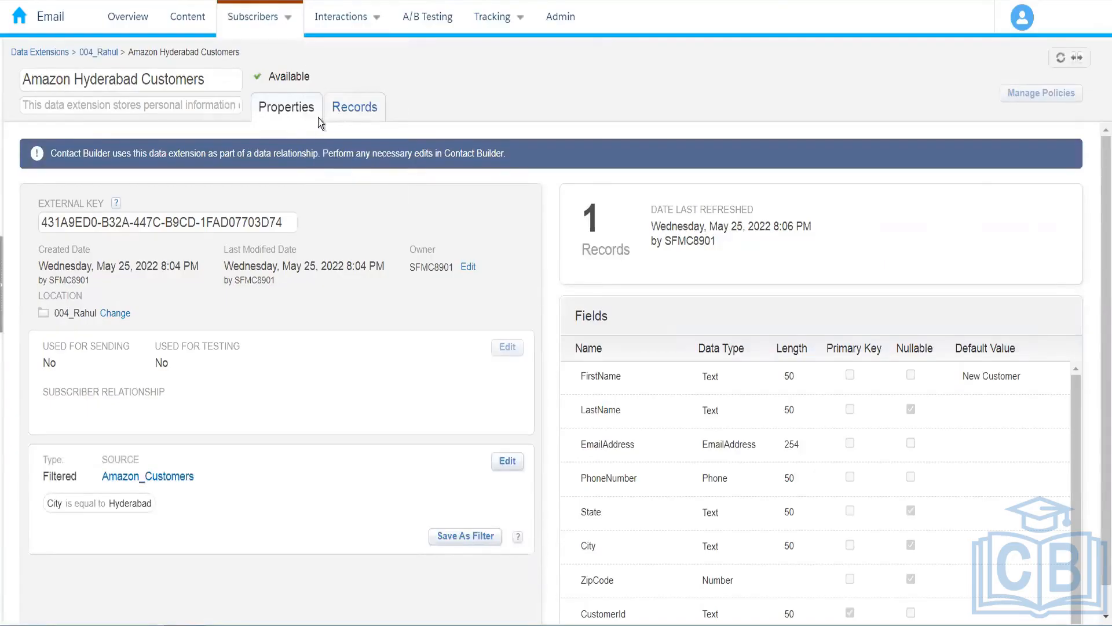
click(365, 105)
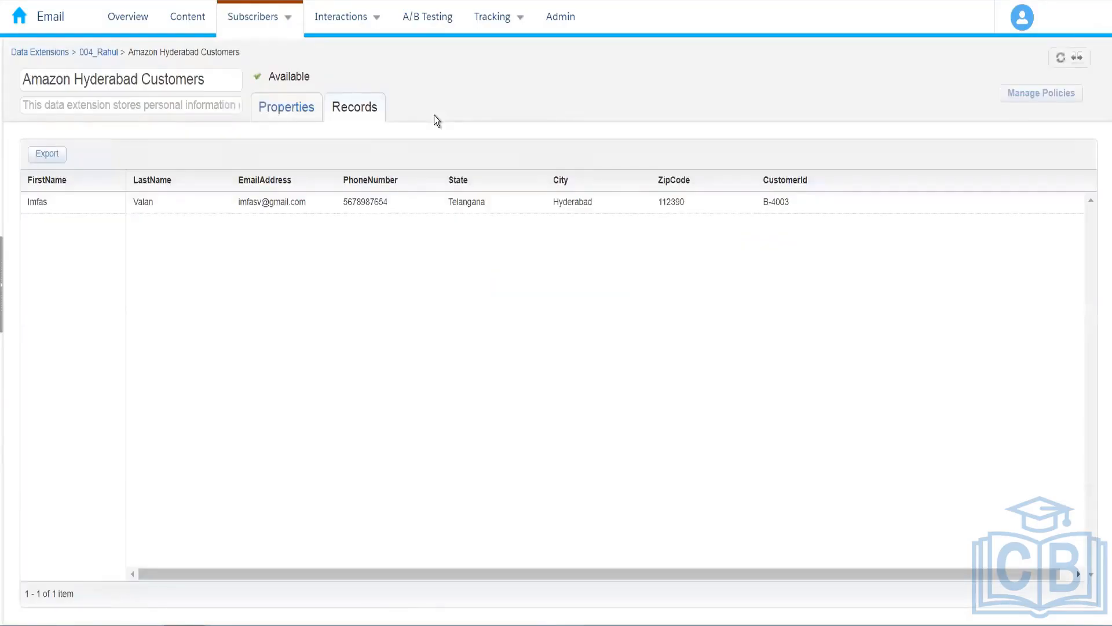
click(110, 54)
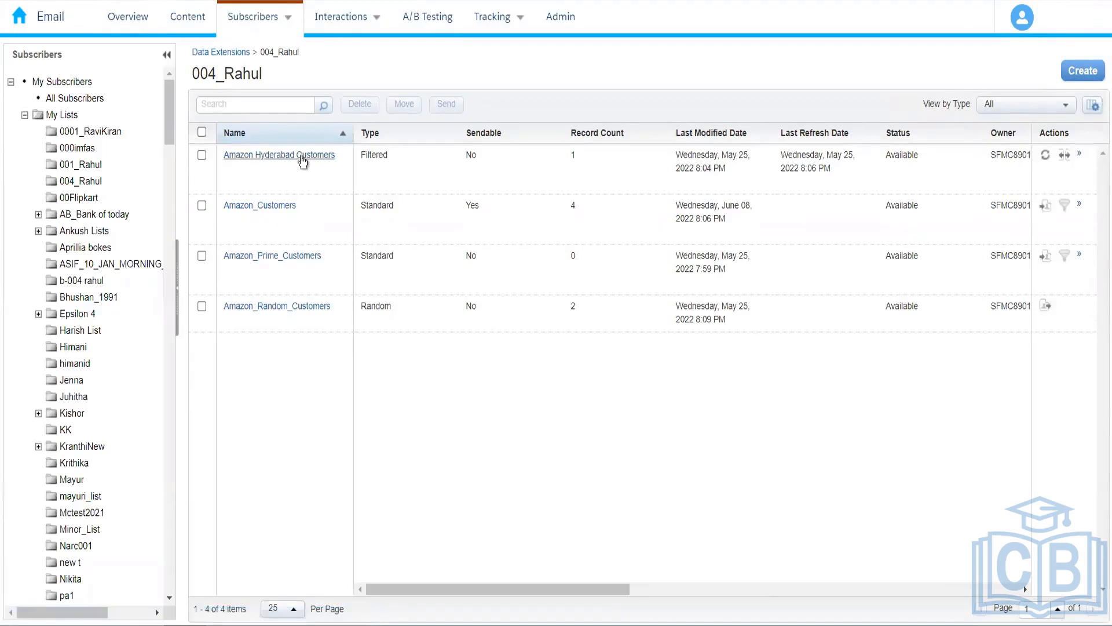
click(334, 155)
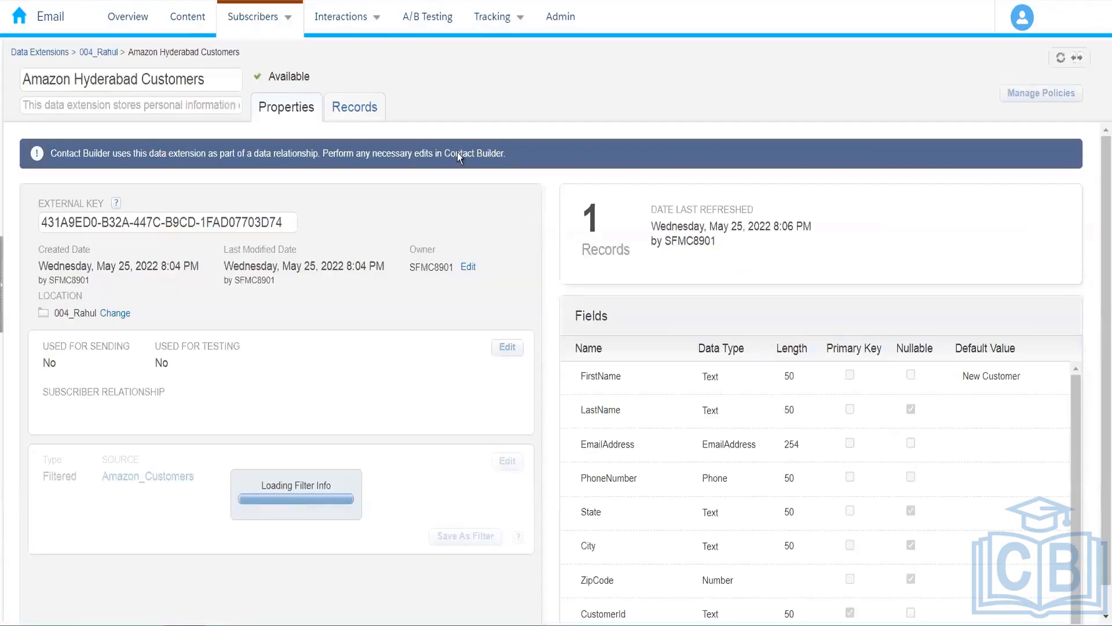
click(356, 110)
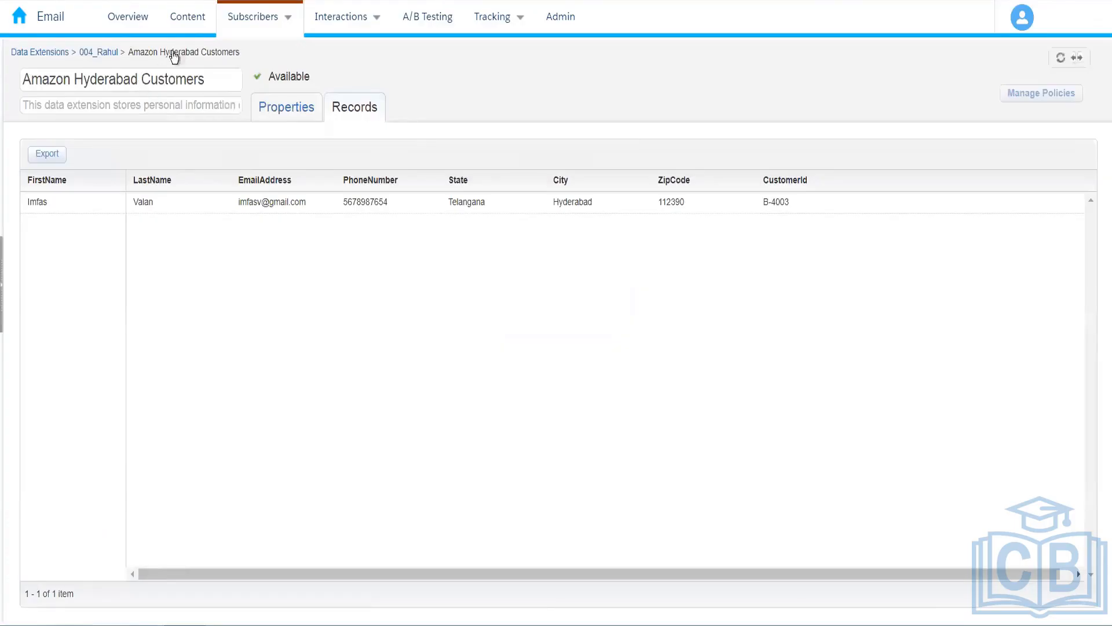
click(109, 57)
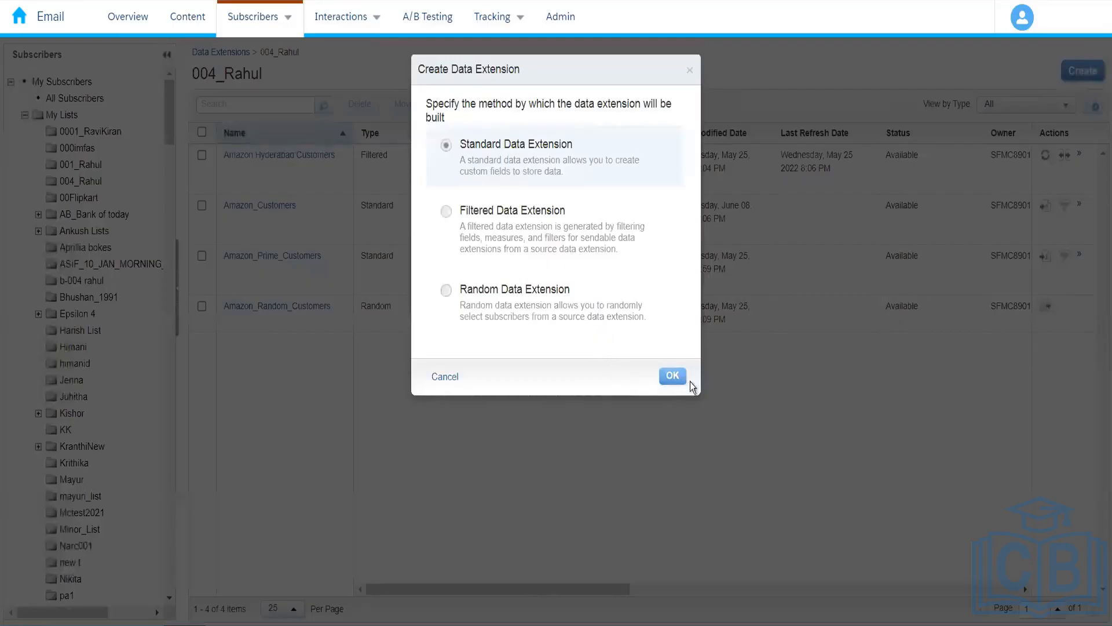
Choose a standard data extension, name it Customer_Orders, and advance to data retention.
click(678, 379)
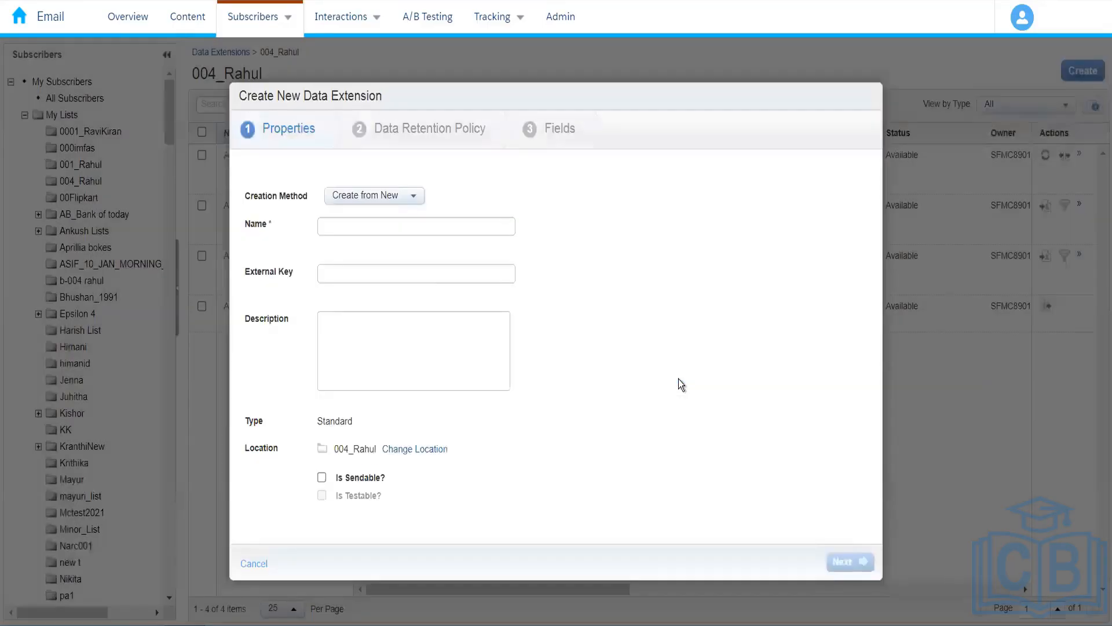
click(384, 229)
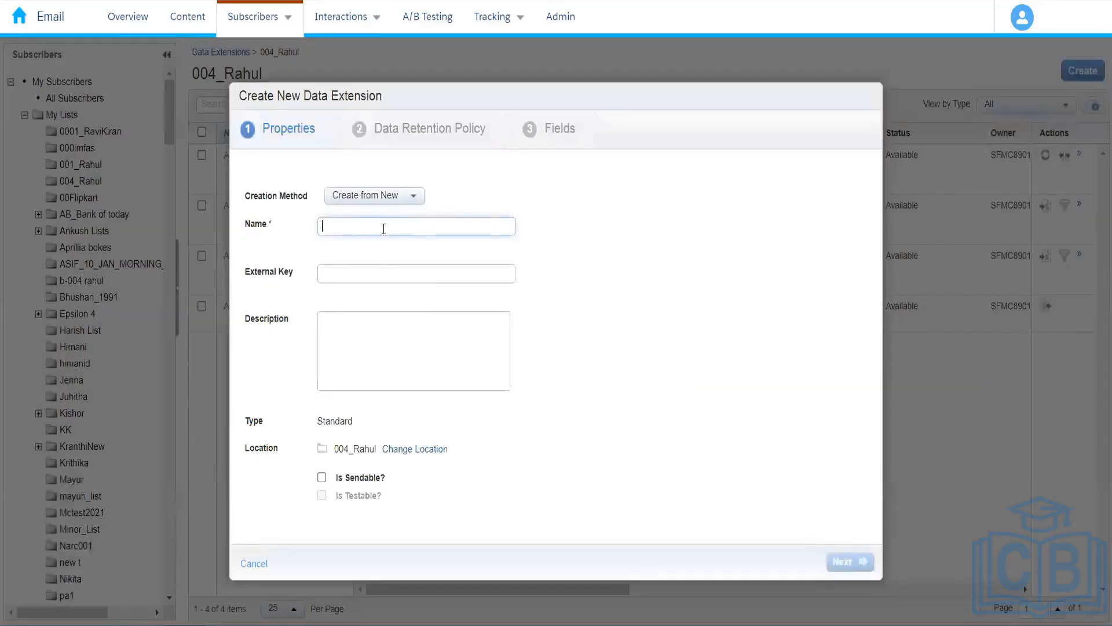
text(Customn)
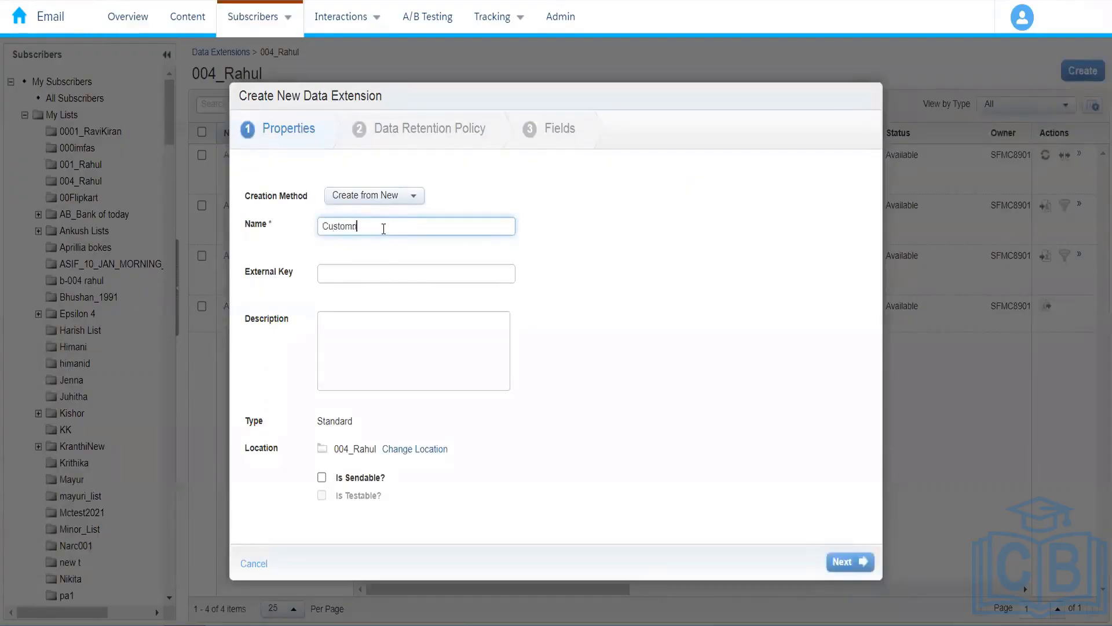
key(BackSpace)
text(er_Orders)
click(568, 333)
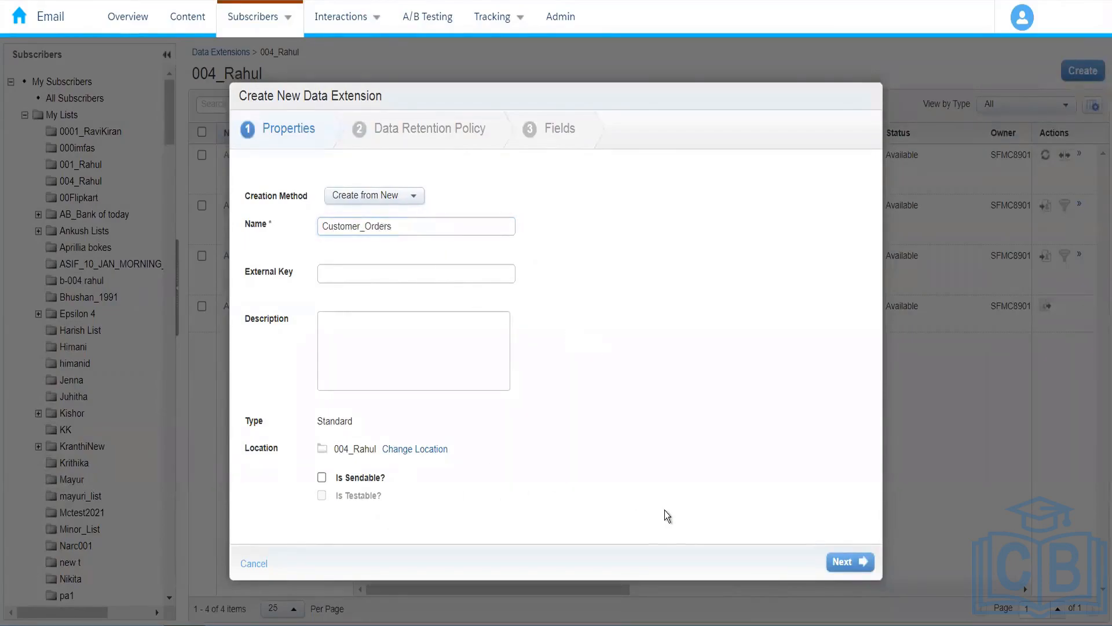
click(849, 567)
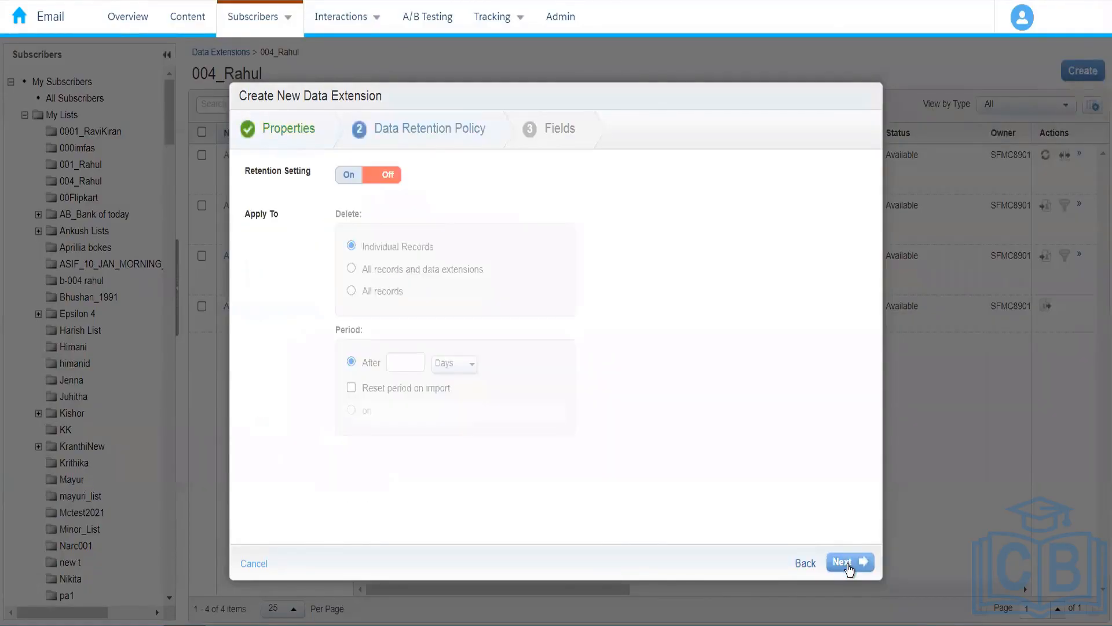
Add three fields named CustomerId, OrderNumber and OrderDate.
click(848, 567)
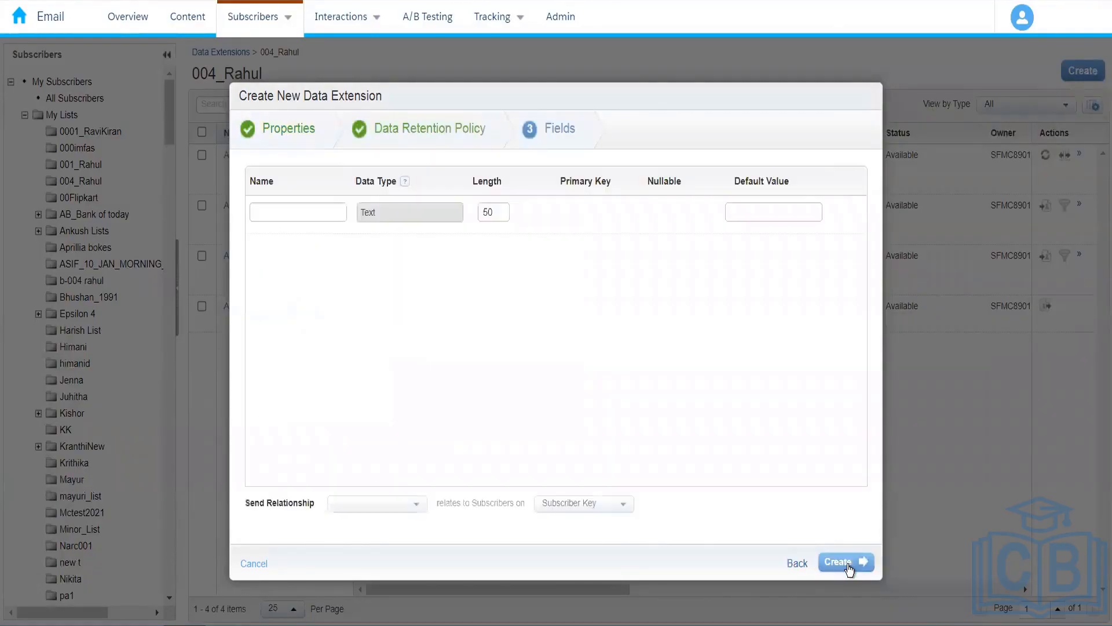
click(330, 214)
text(Cusyo)
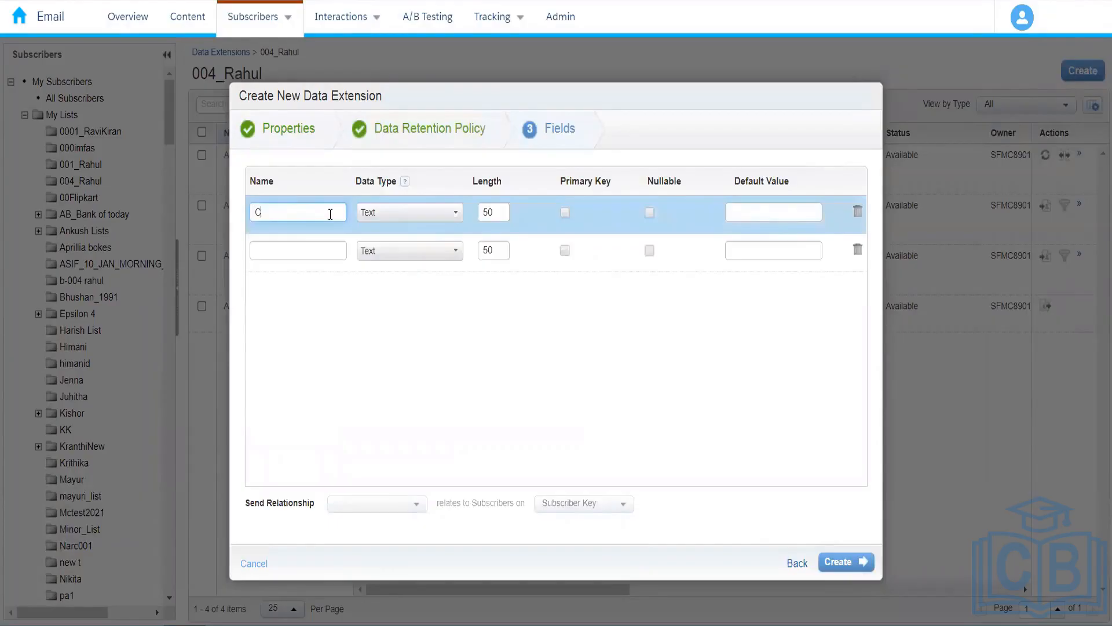
key(BackSpace)
key(BackSpace)
text(tomerId)
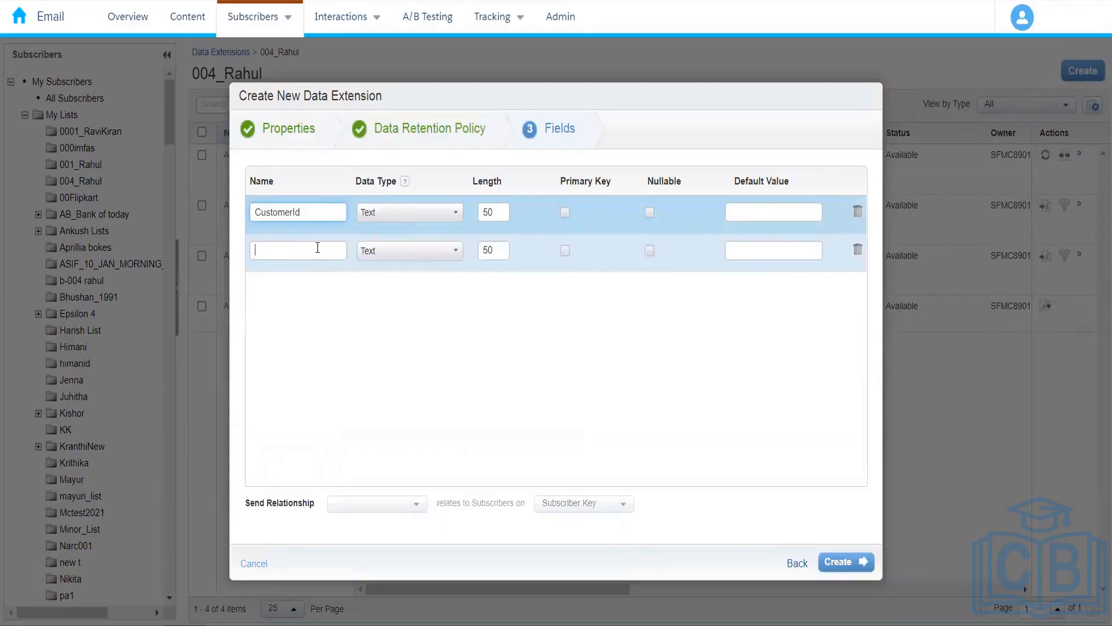
text(Order)
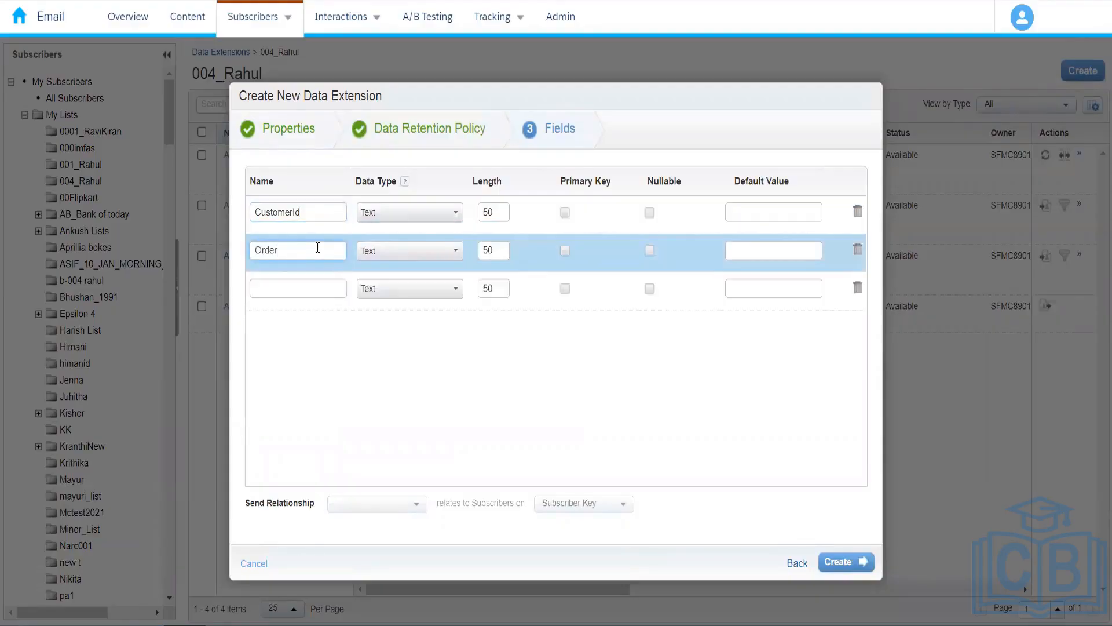
text(Number)
click(321, 296)
text(OrderDate)
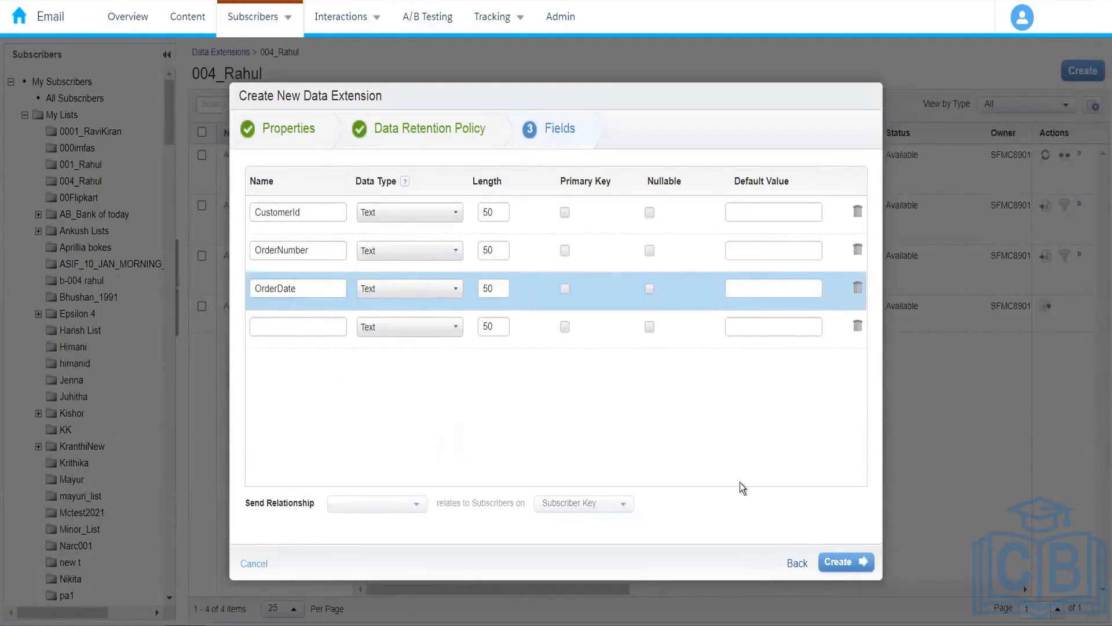
Set OrderDate's data type to Date and OrderNumber's to Number.
click(438, 289)
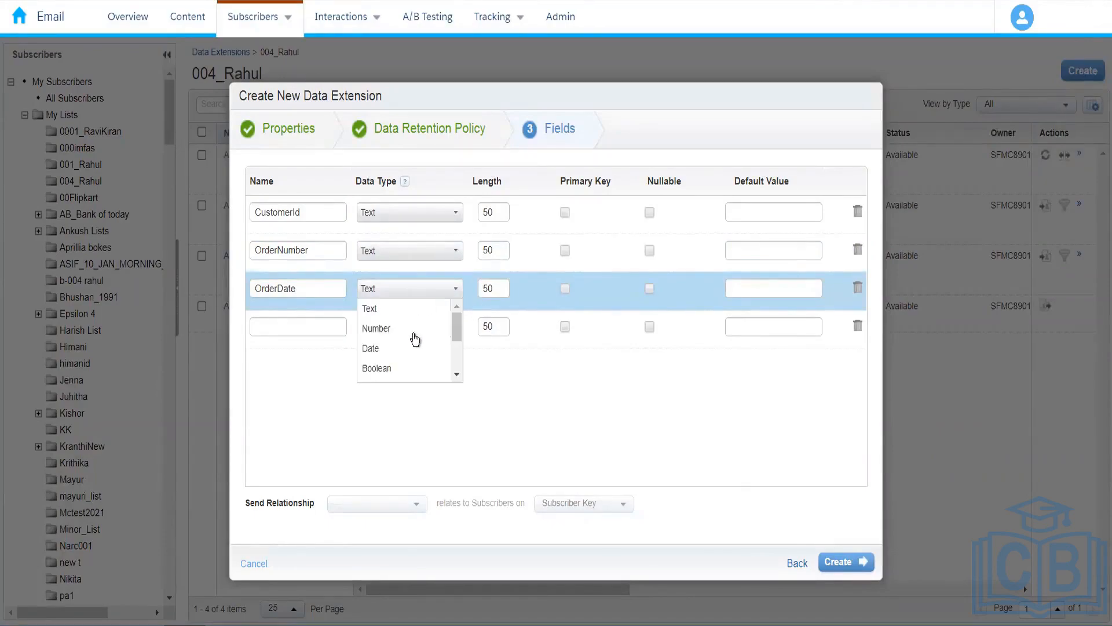
click(410, 349)
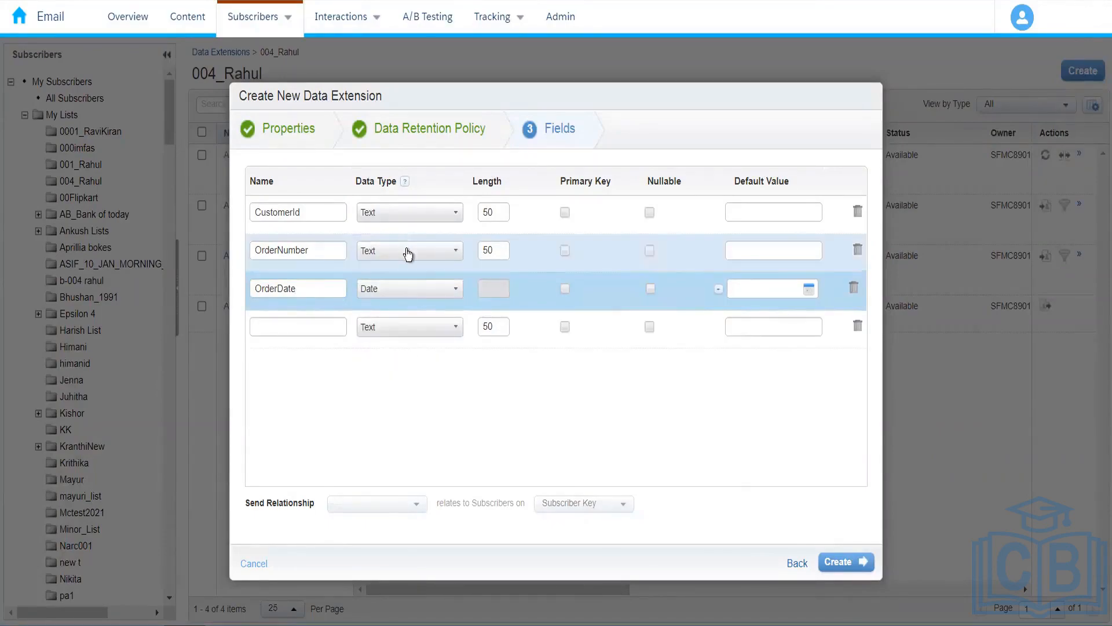
click(414, 252)
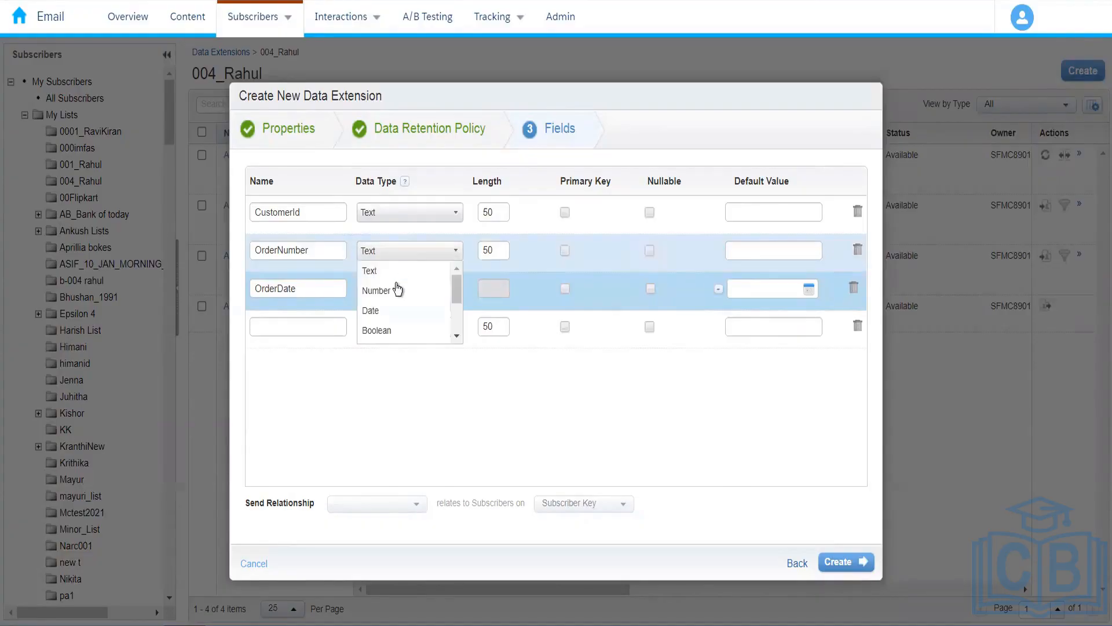
click(396, 295)
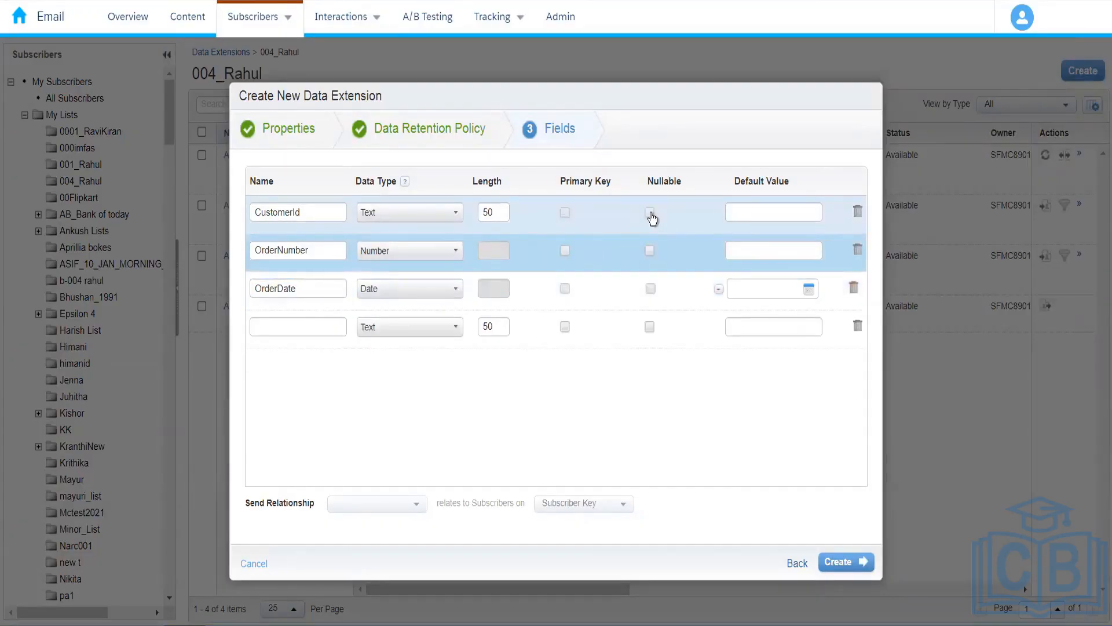
Make all three fields nullable, default OrderDate to Current Date, and create the extension.
click(651, 214)
click(651, 251)
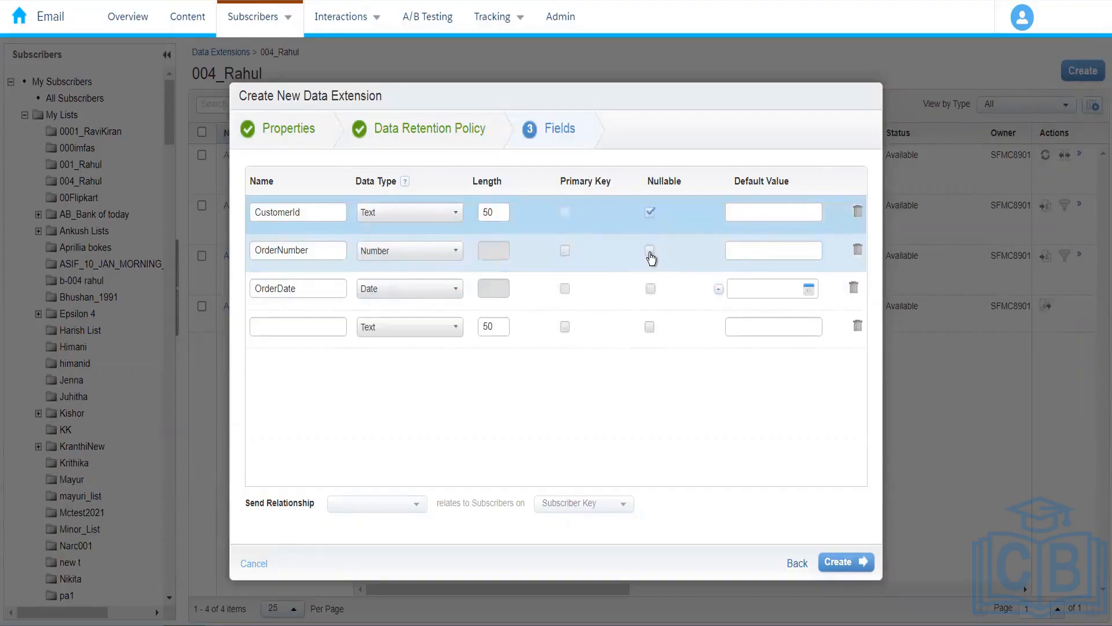
click(650, 290)
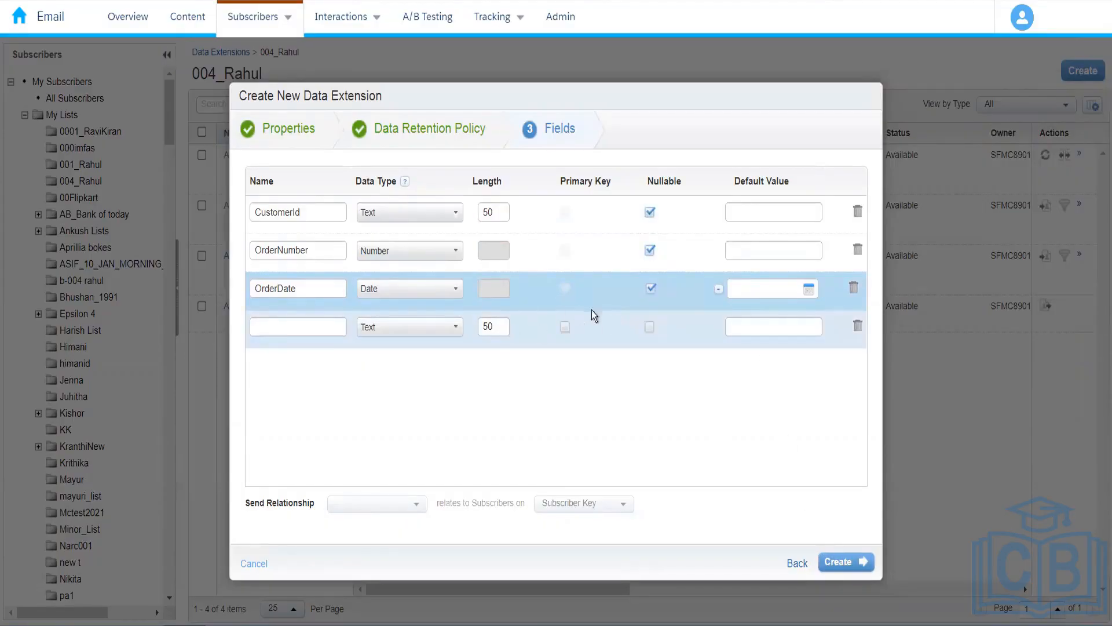
click(720, 289)
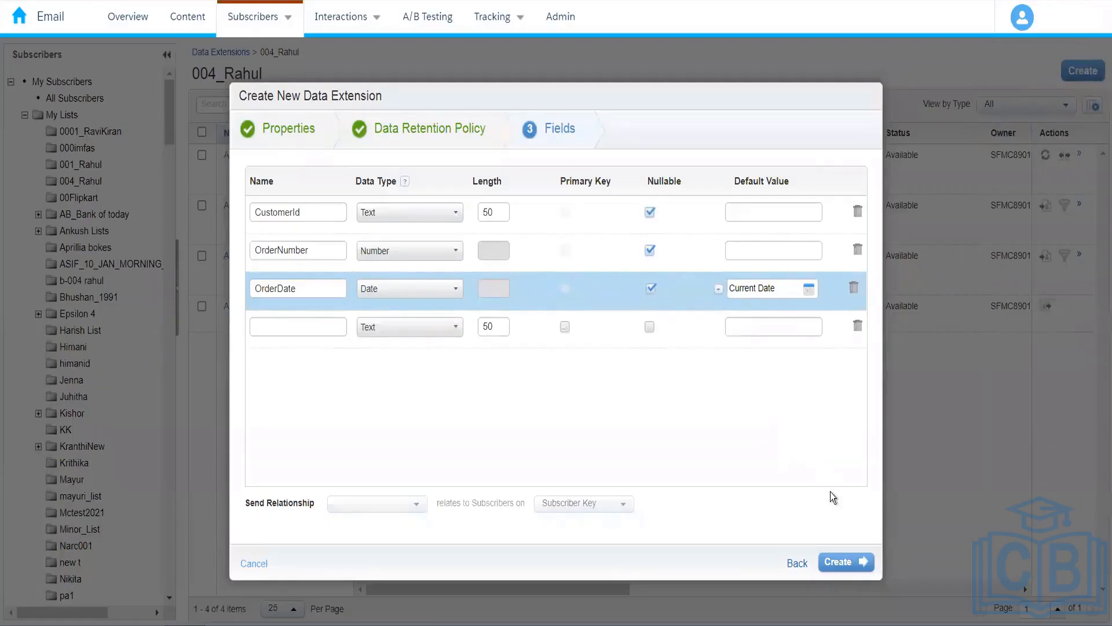
click(841, 573)
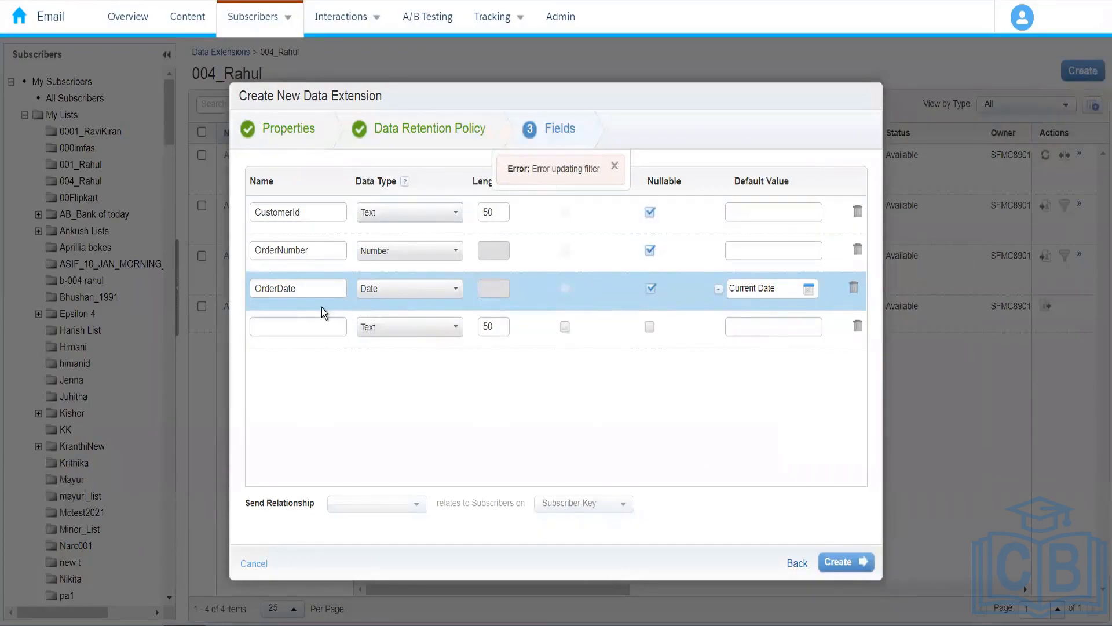
Back in Properties, rename the data extension to Amazon_Customer_Orders.
click(306, 291)
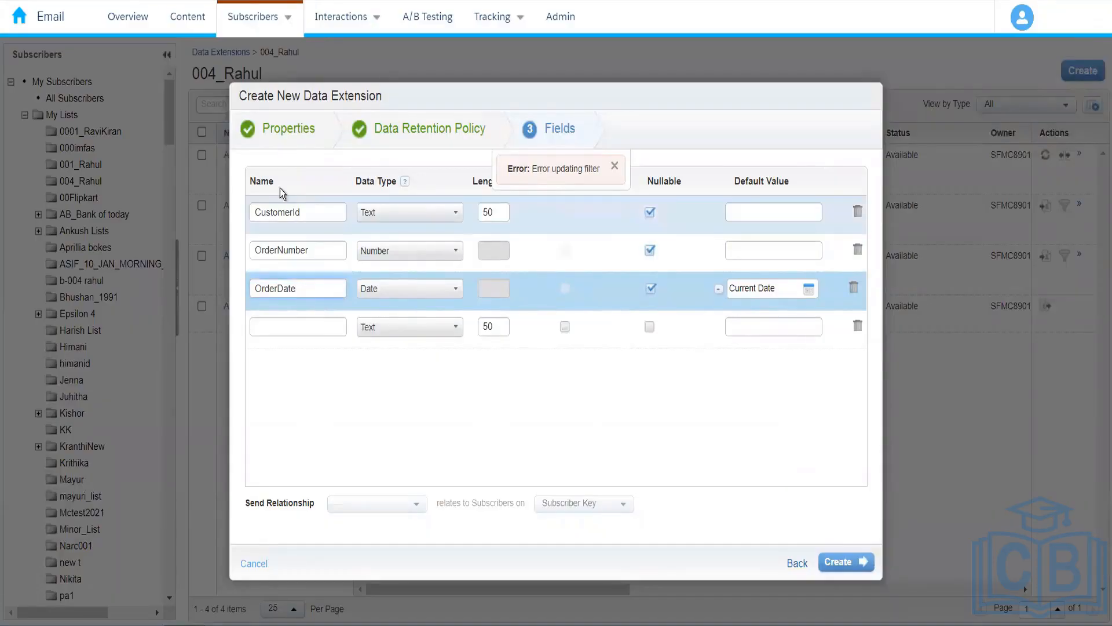
click(288, 131)
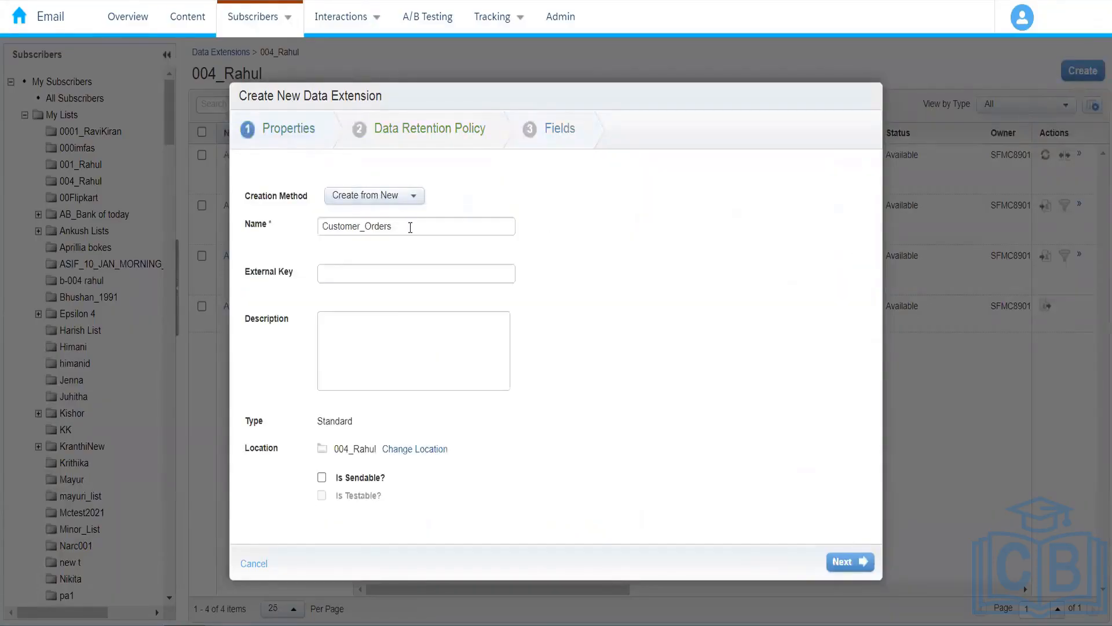
click(412, 228)
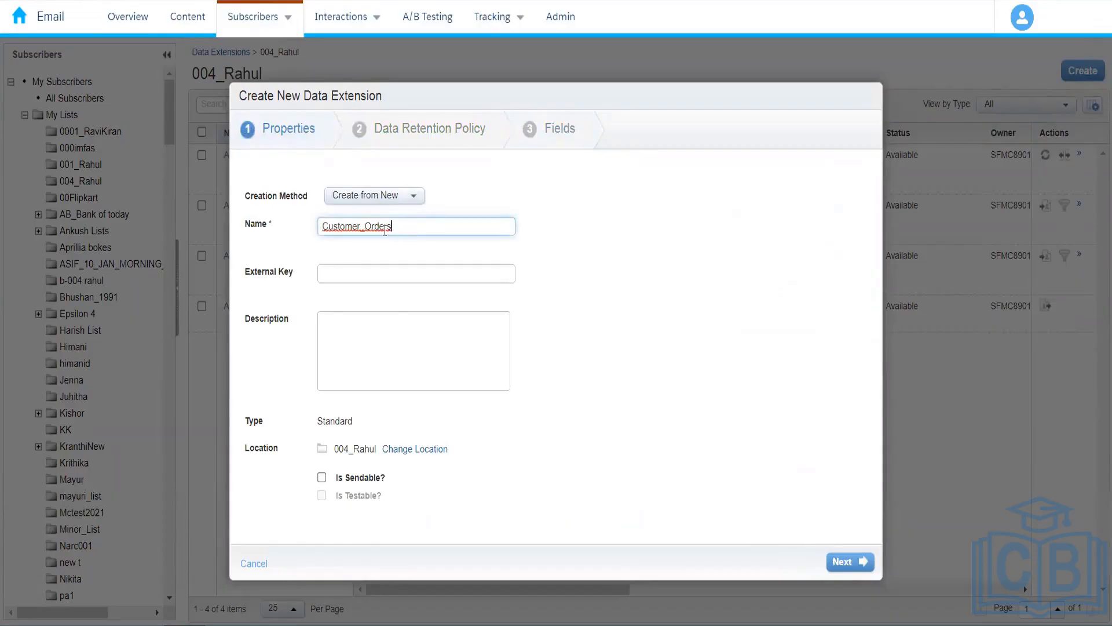
click(322, 226)
text(Amazon_)
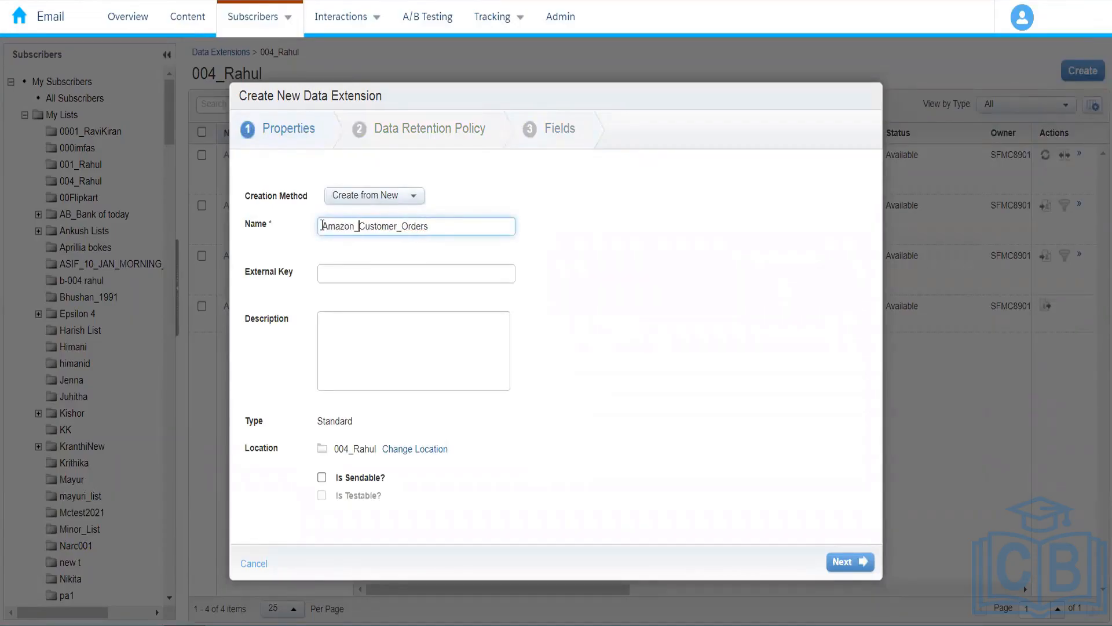
click(697, 326)
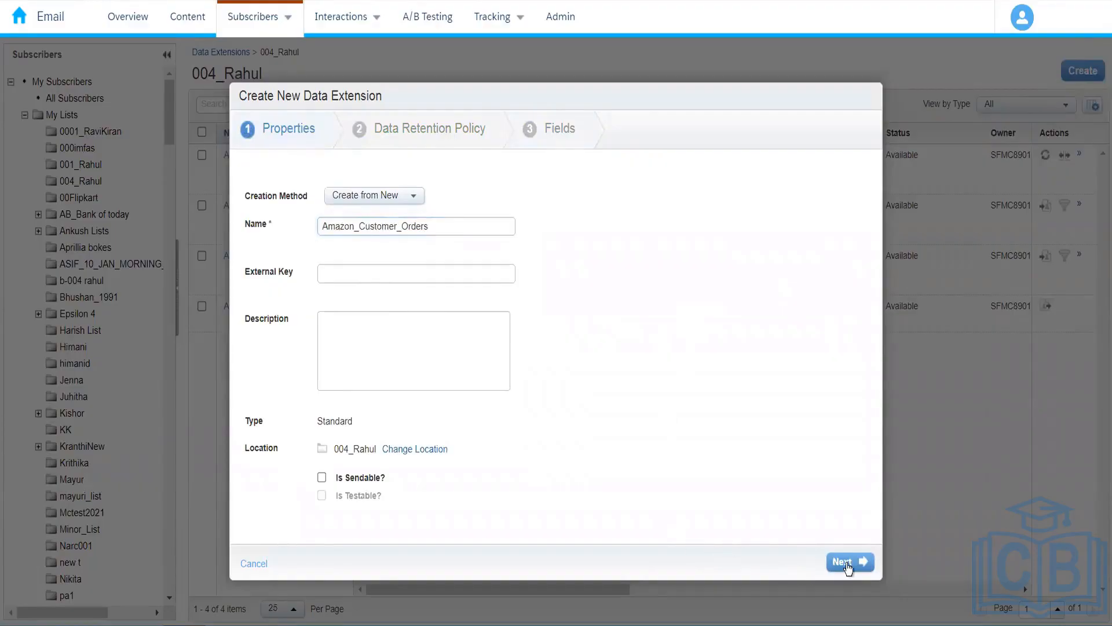
Return to the Fields step and dismiss the 'Error updating filter' notice.
click(845, 564)
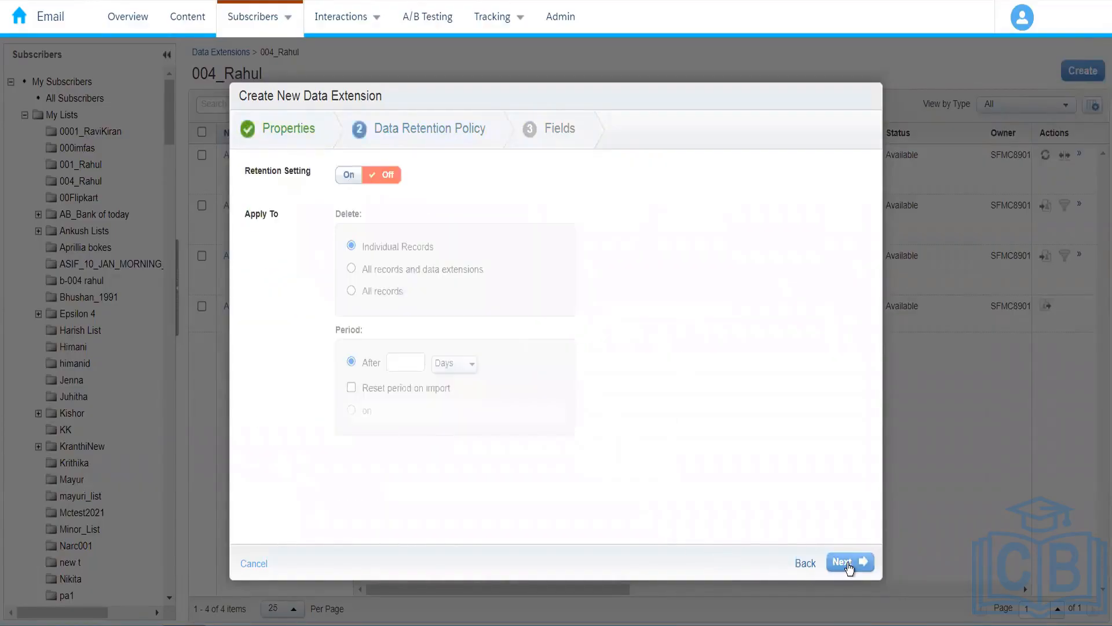
click(846, 563)
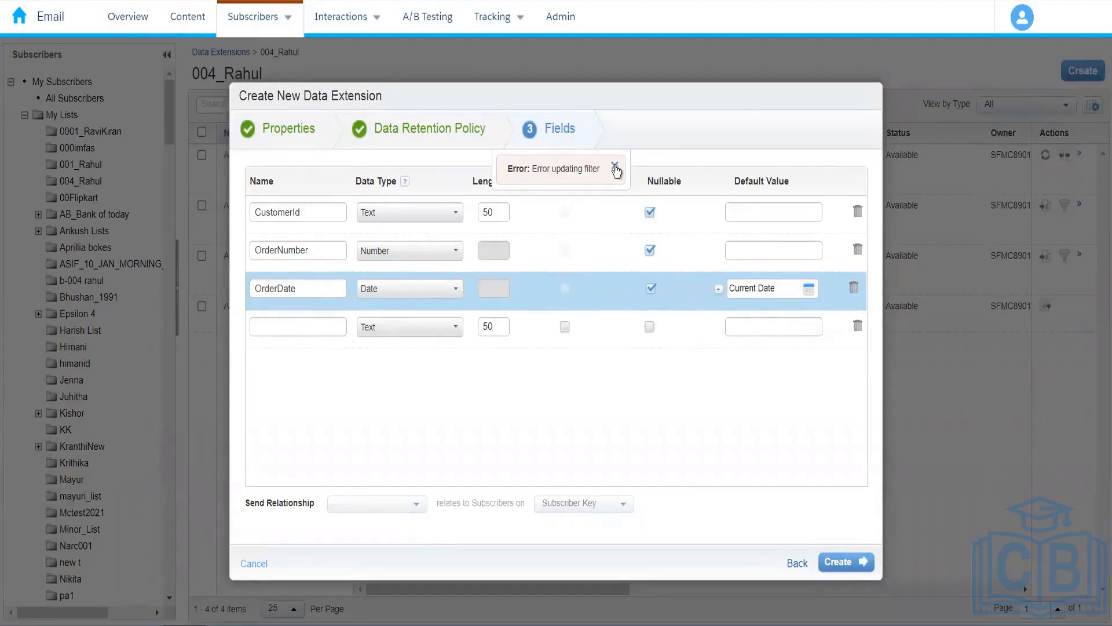
click(615, 170)
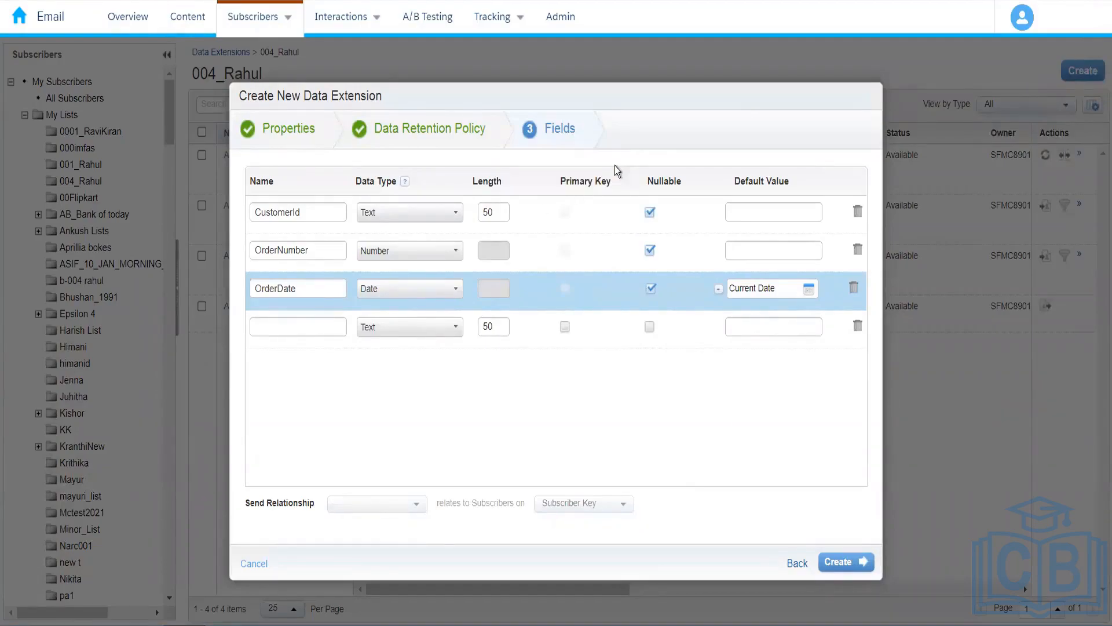
Create Amazon_Customer_Orders, dismiss the success message, and duplicate the browser tab.
click(837, 563)
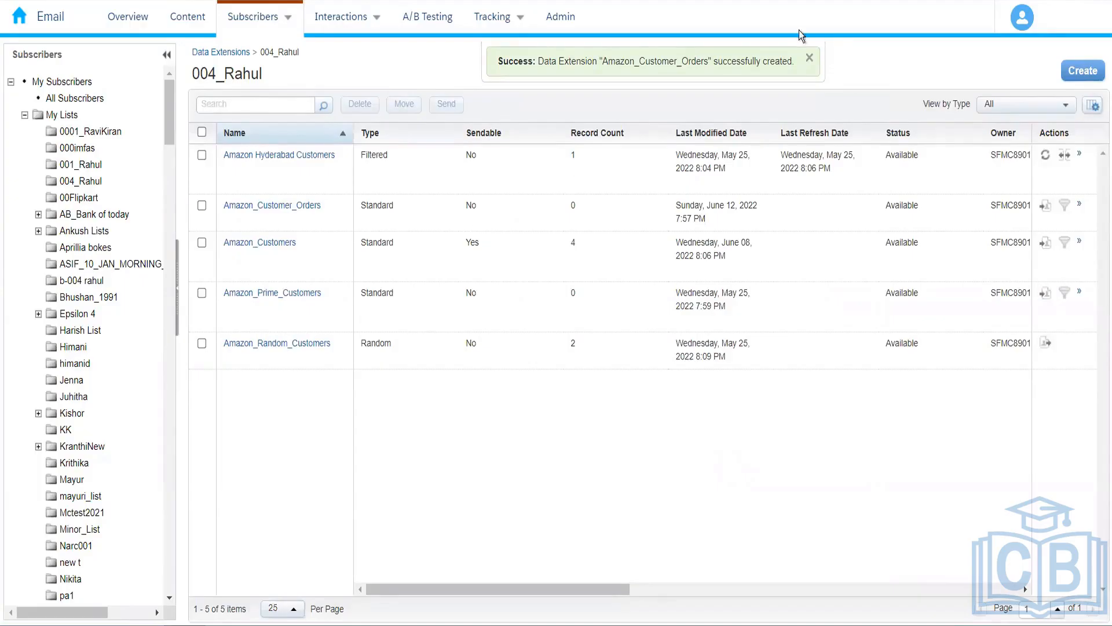
click(810, 58)
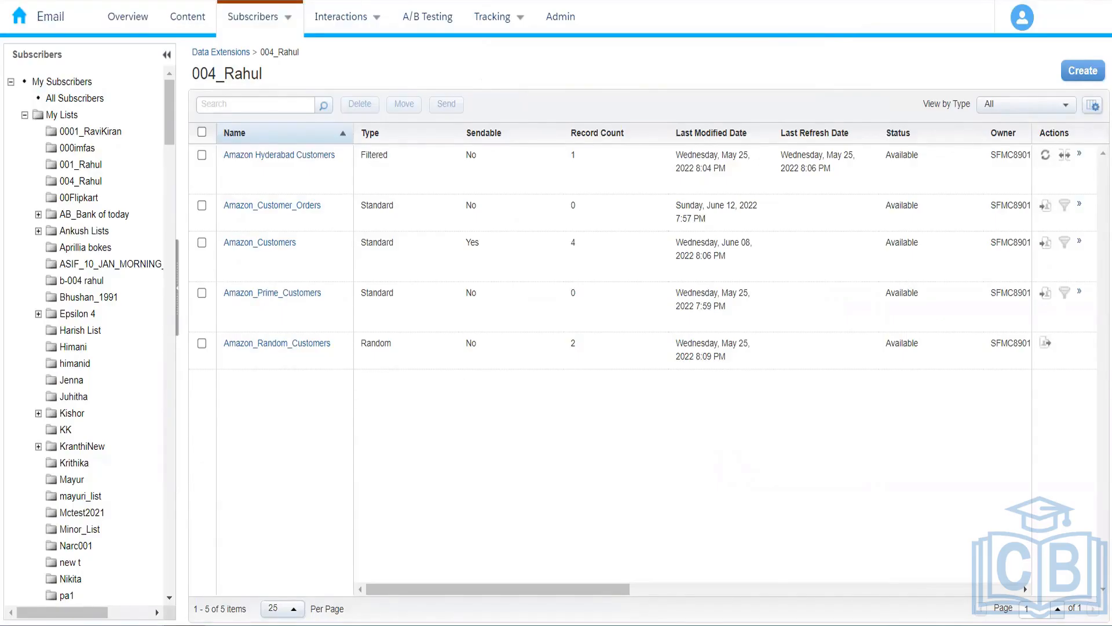
right_click(99, 0)
click(141, 65)
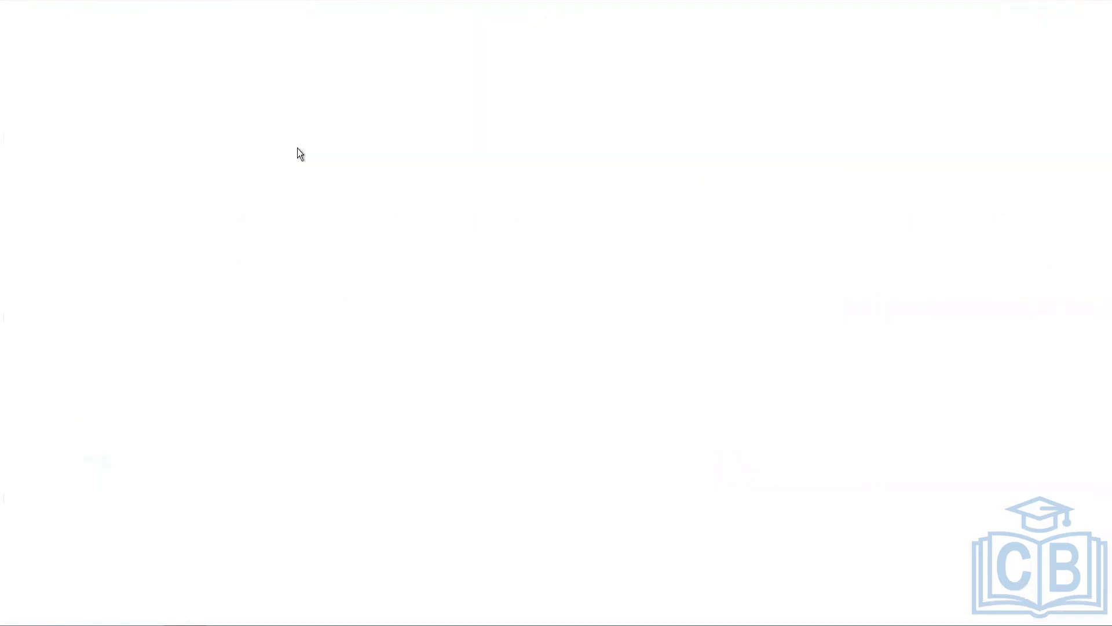
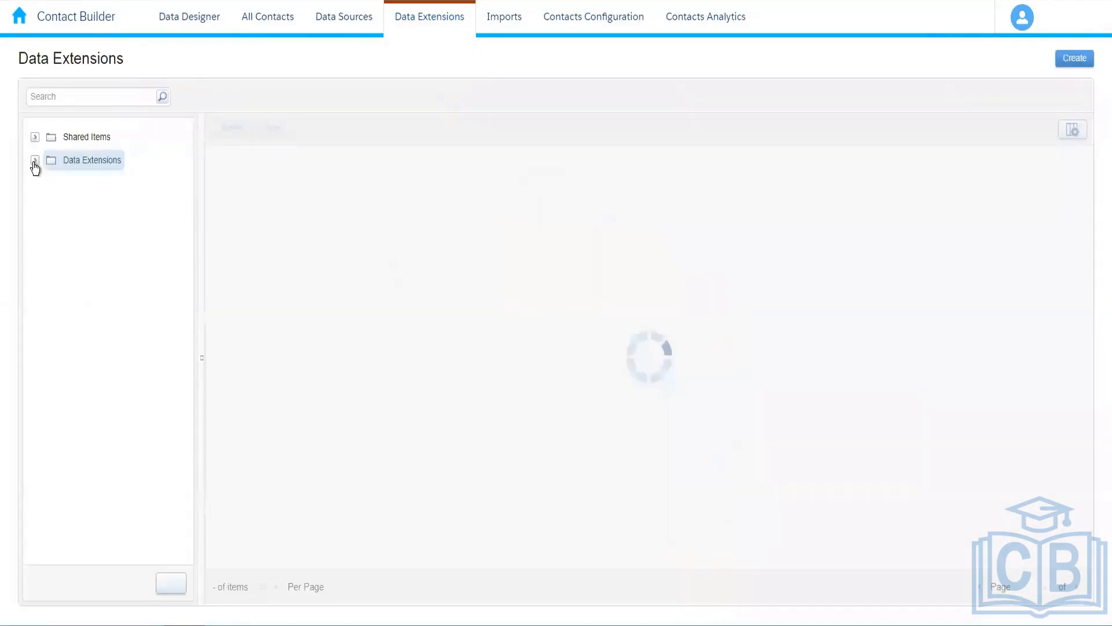
Expand the Data Extensions folder and search the page for the personal folder's name.
click(34, 162)
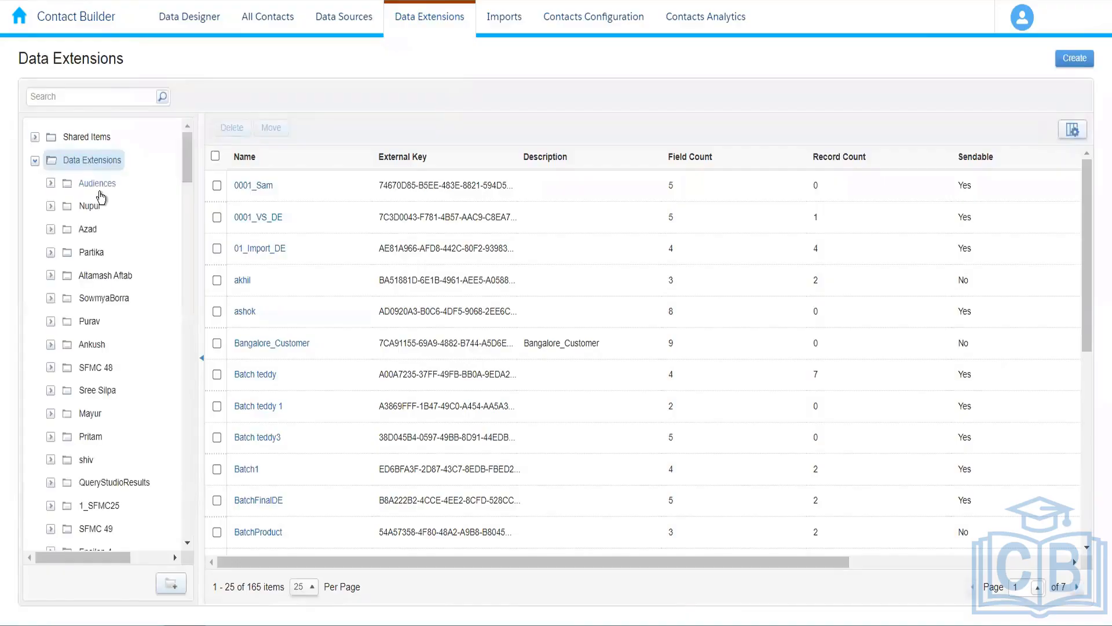
key(ctrl+f)
scroll(101, 197, down, 10)
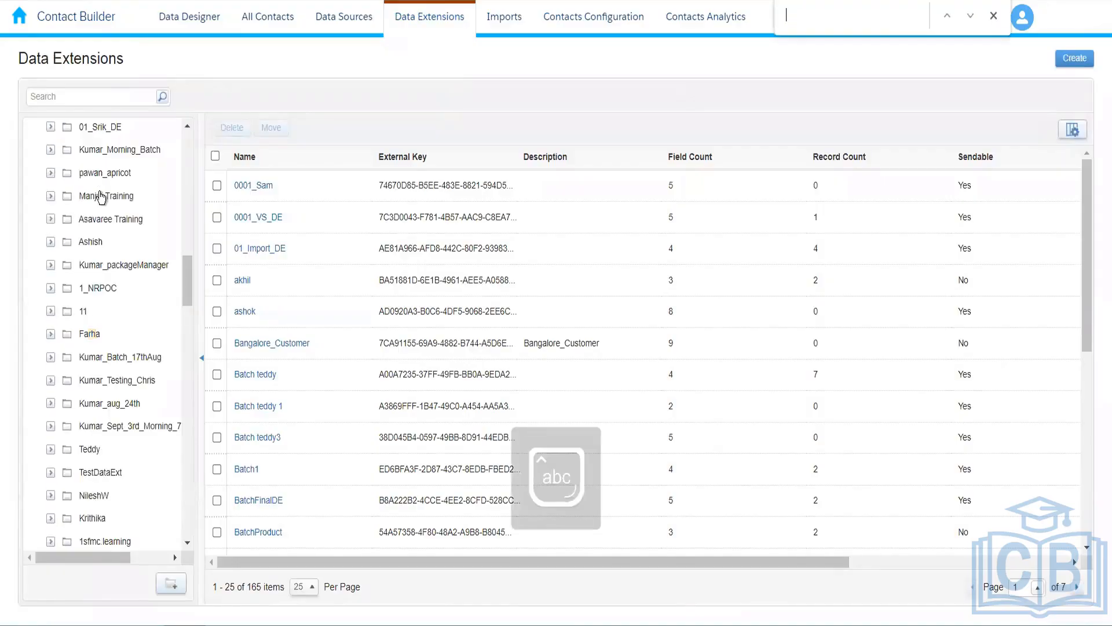
text(rahul)
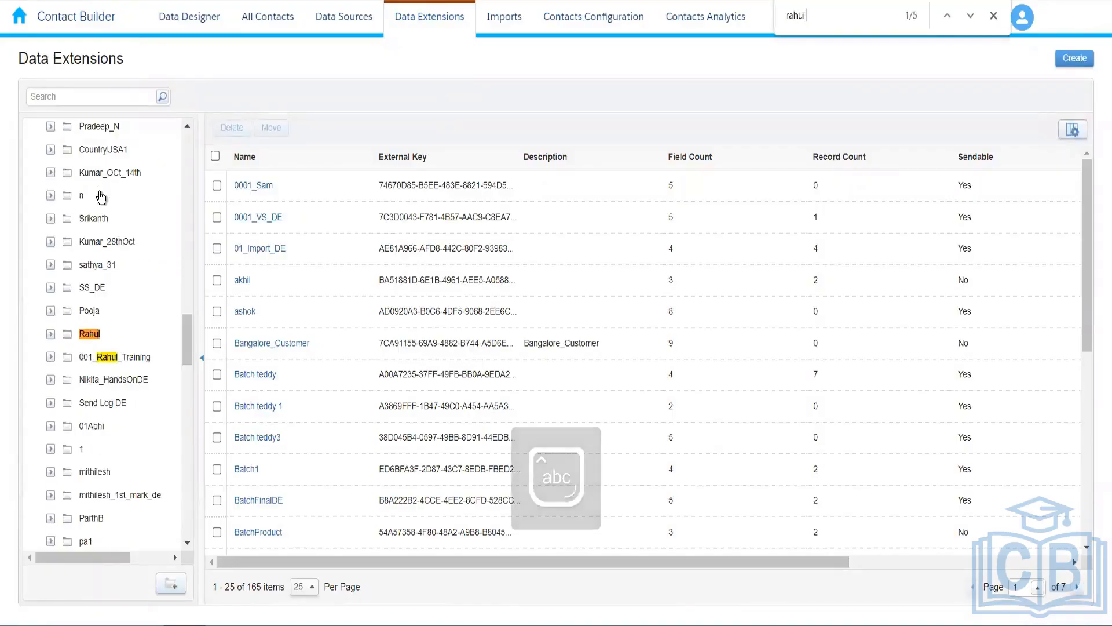
key(Return)
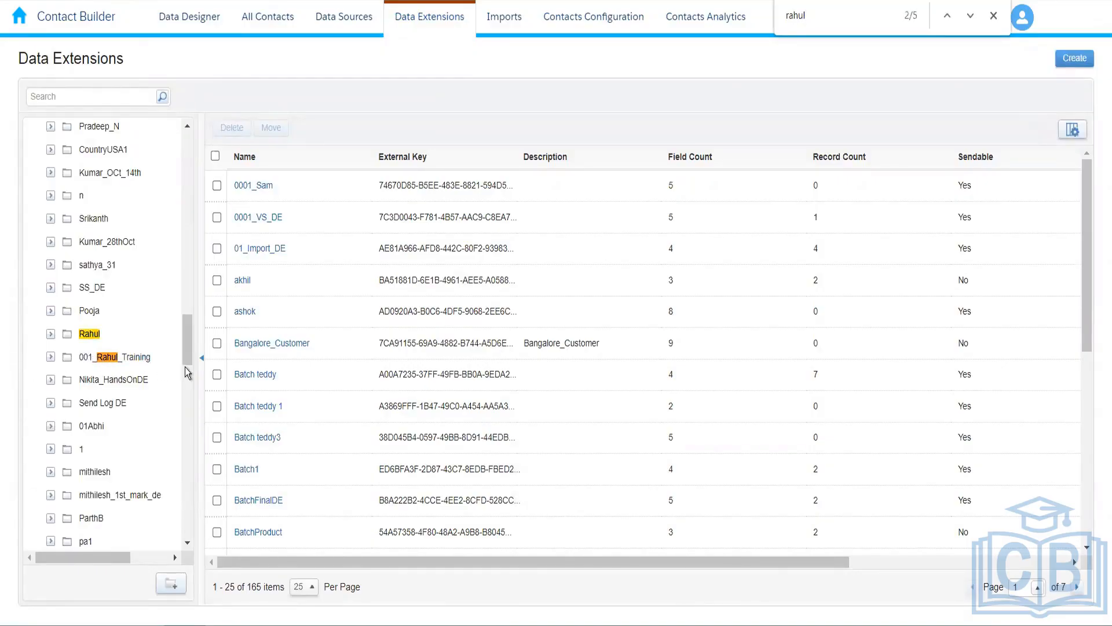
key(Return)
key(Return)
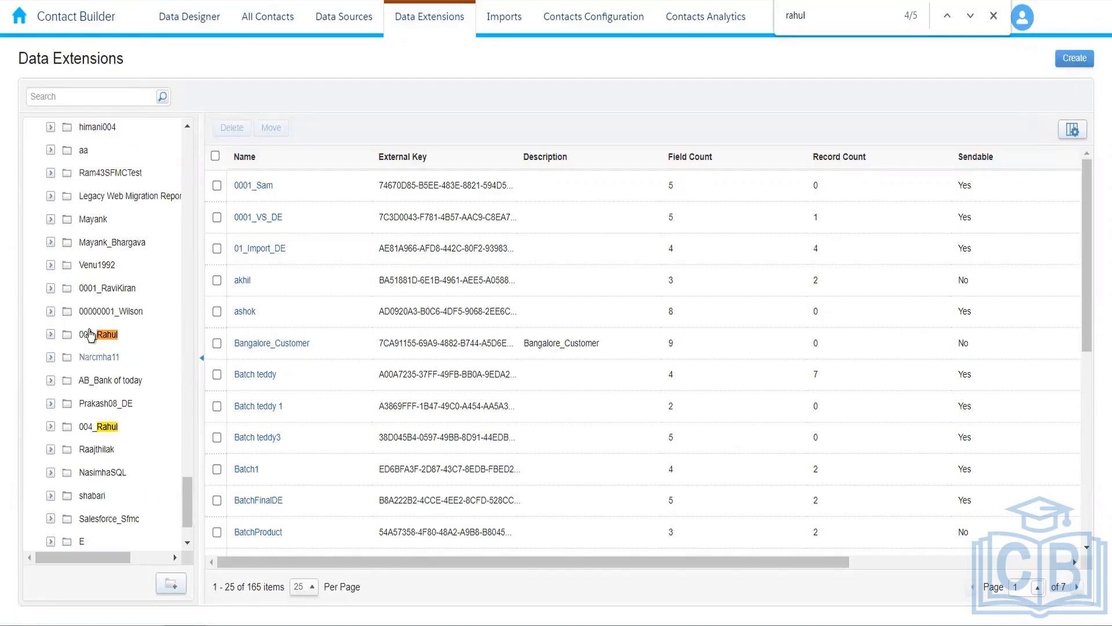
Open the personal folder listing the five Amazon data extensions.
click(101, 341)
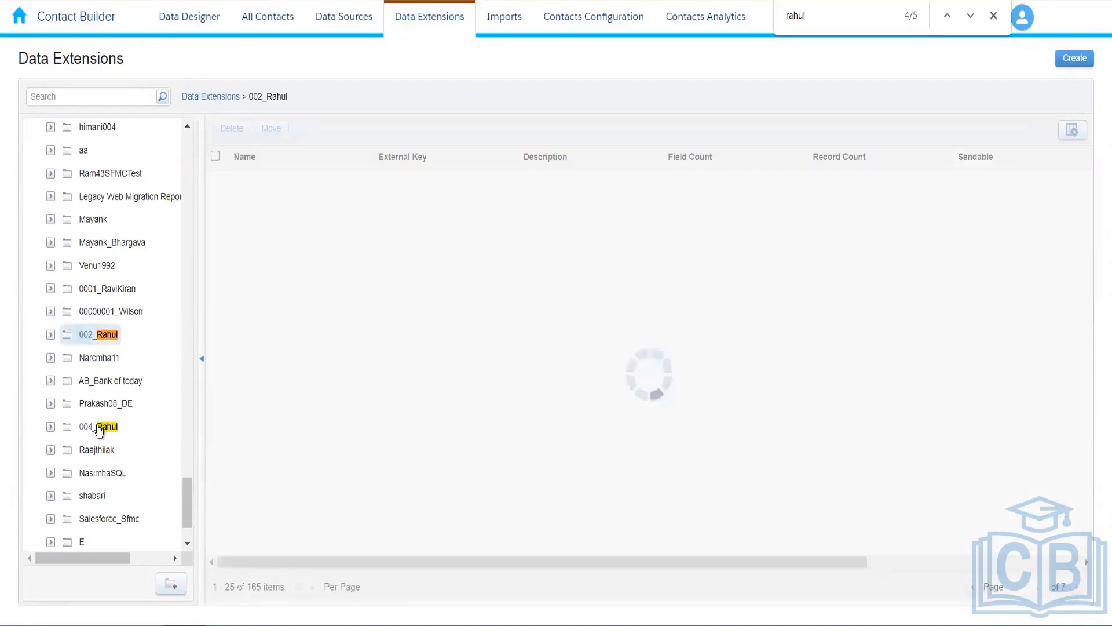
click(99, 428)
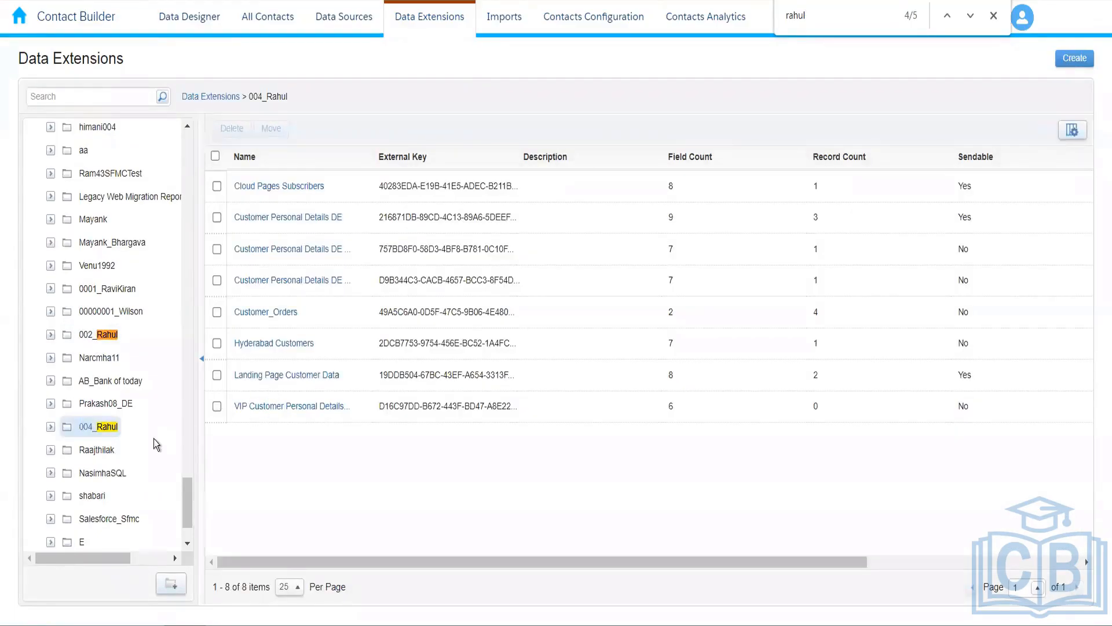
click(109, 404)
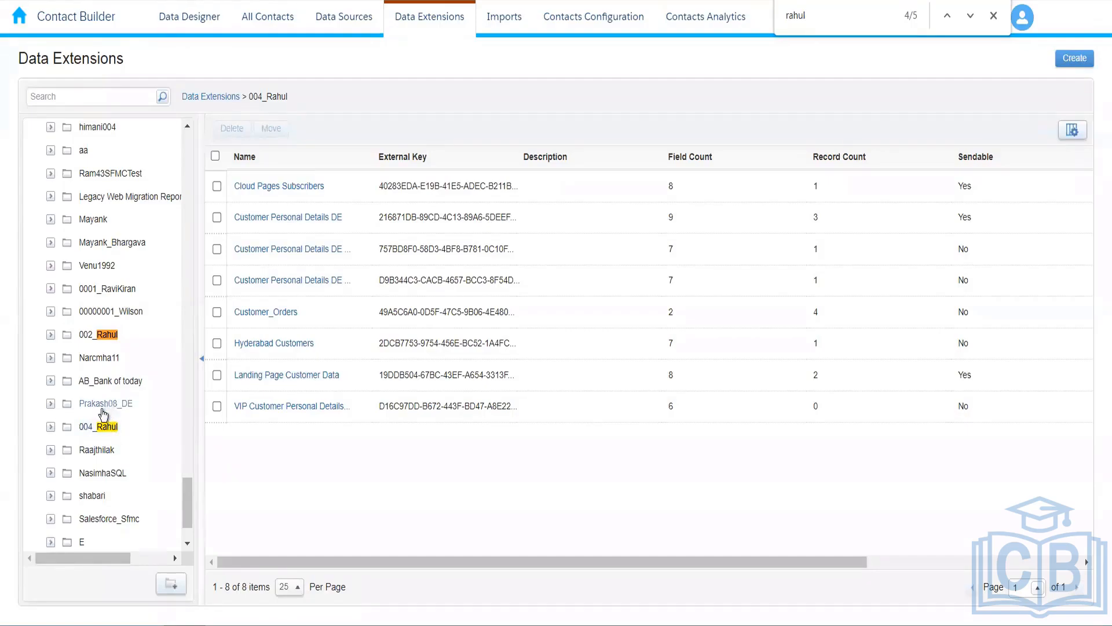
click(101, 429)
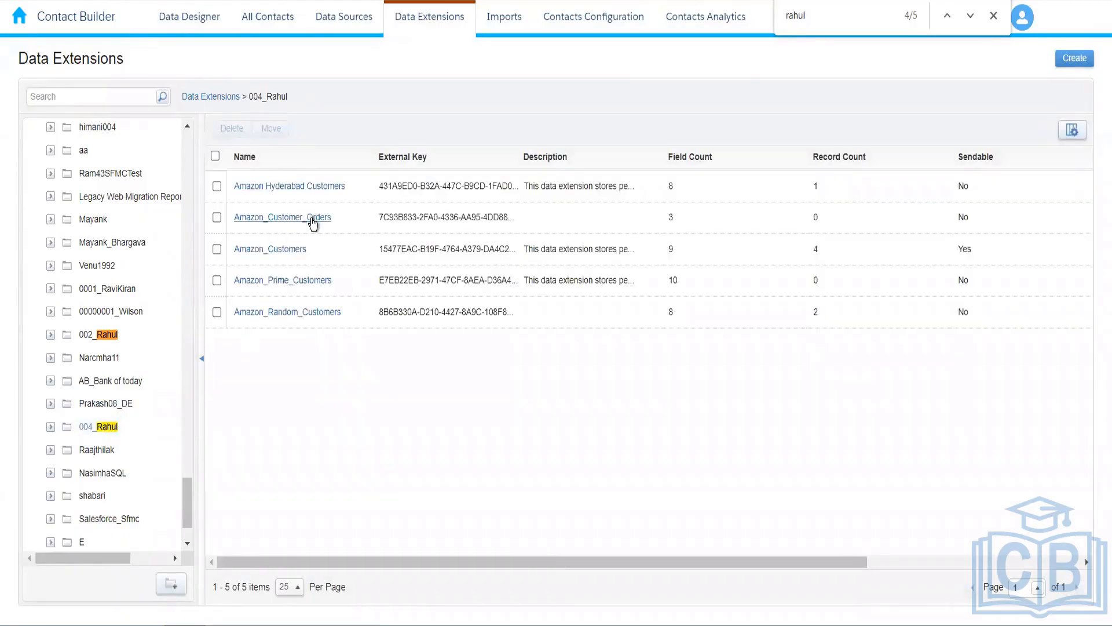
Add a record to Amazon_Customer_Orders, pasting the first customer's ID from Amazon_Customers.
click(311, 218)
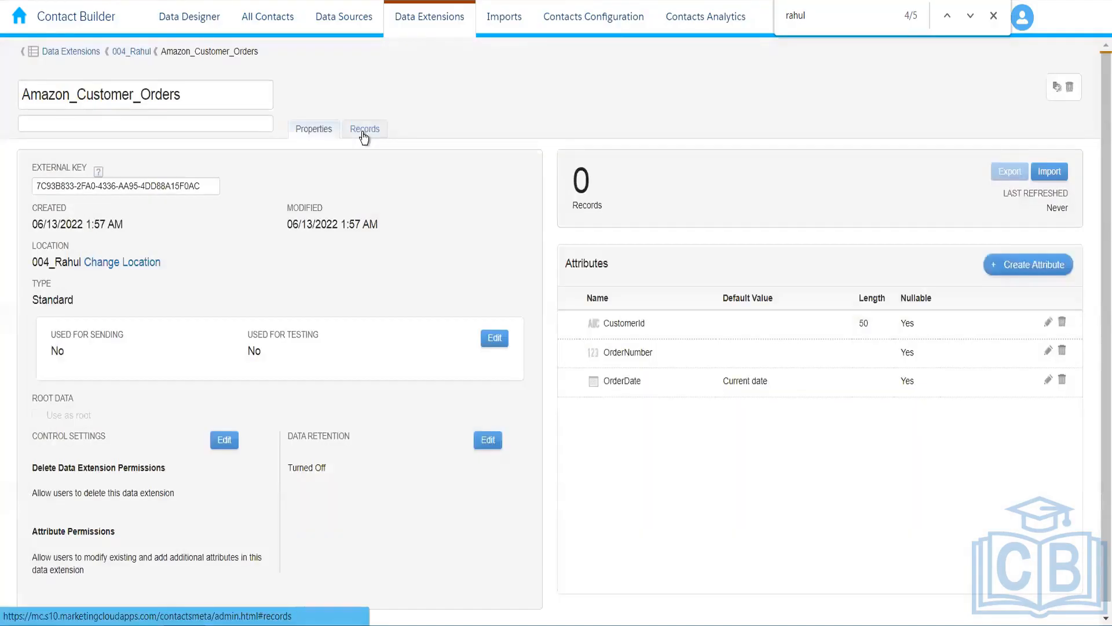
click(363, 134)
click(1059, 170)
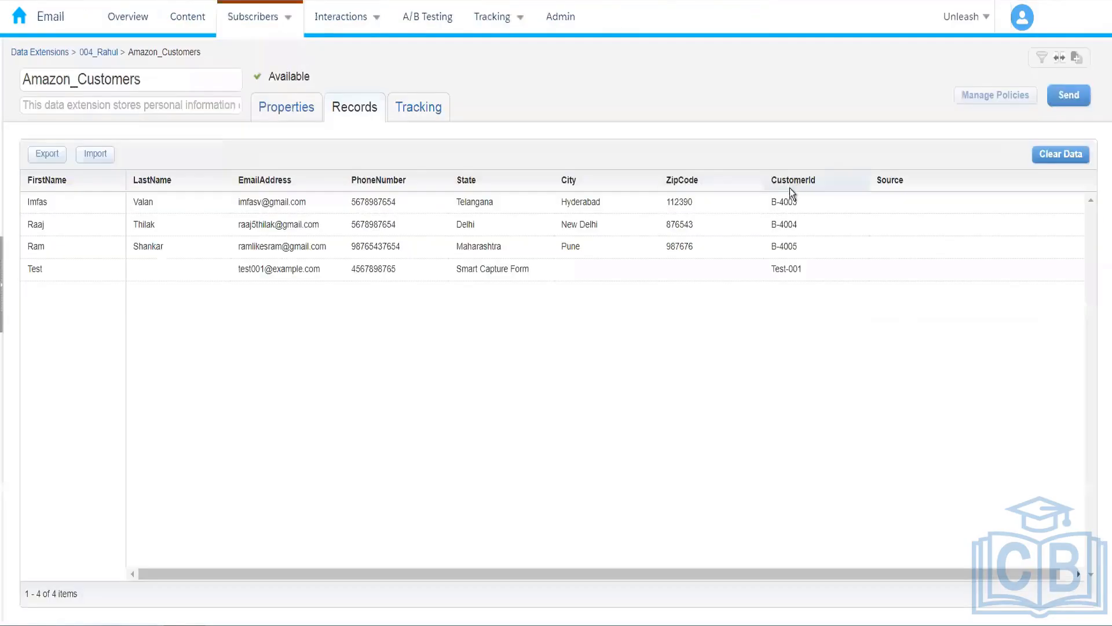
double_click(784, 202)
triple_click(785, 202)
key(ctrl+c)
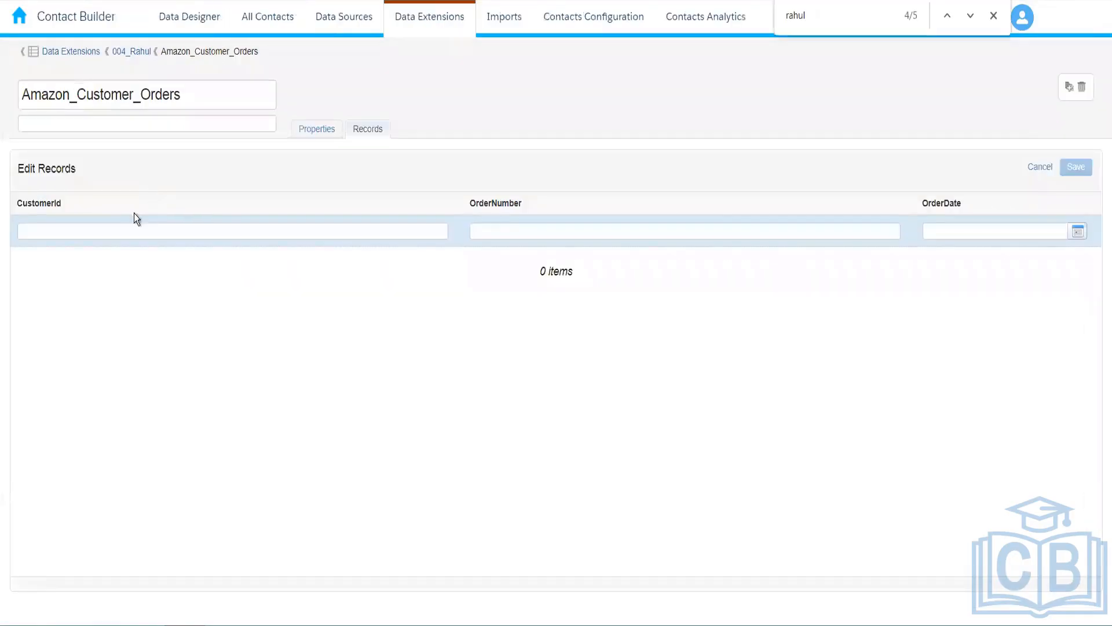
click(116, 232)
key(ctrl+v)
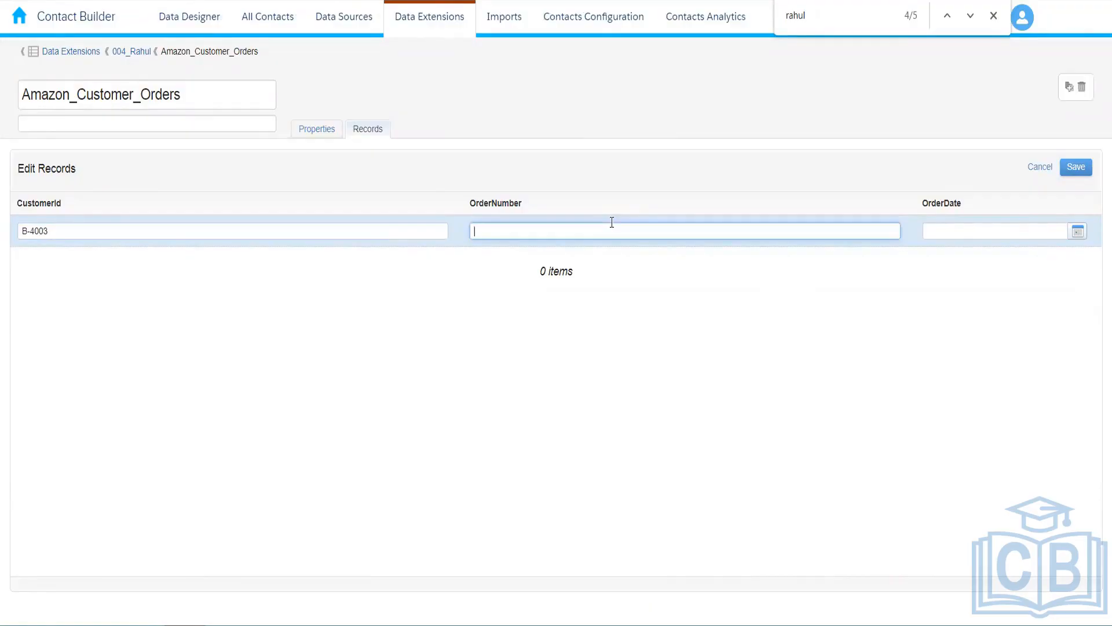
Replace the non-numeric order number with a numeric one and save the record.
text(O-001)
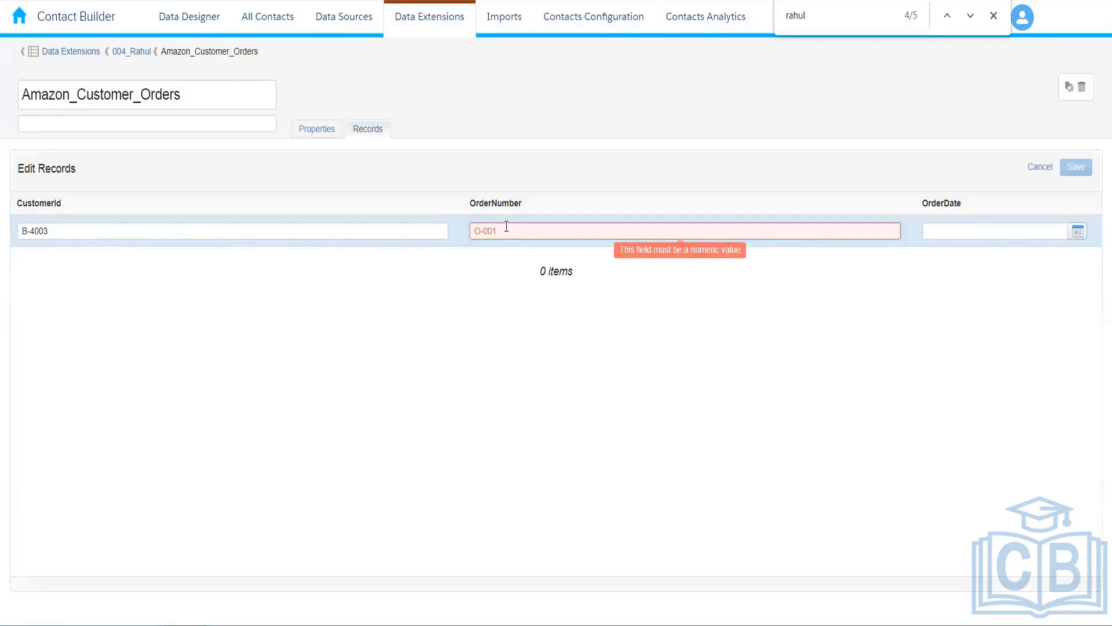
drag(507, 226, 441, 225)
key(BackSpace)
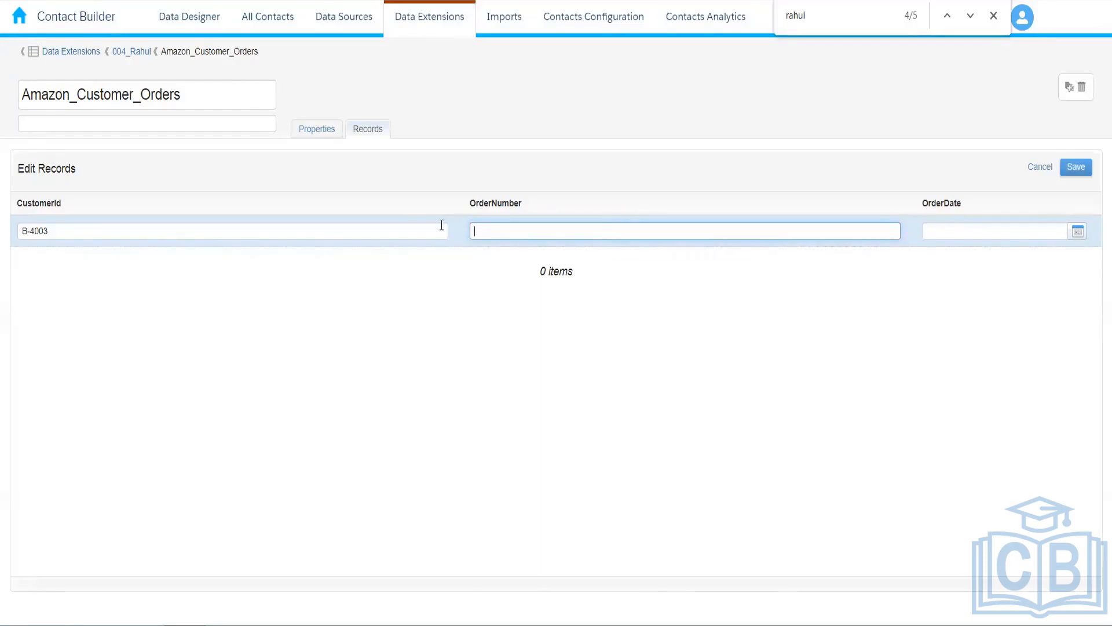
text(1001)
click(638, 325)
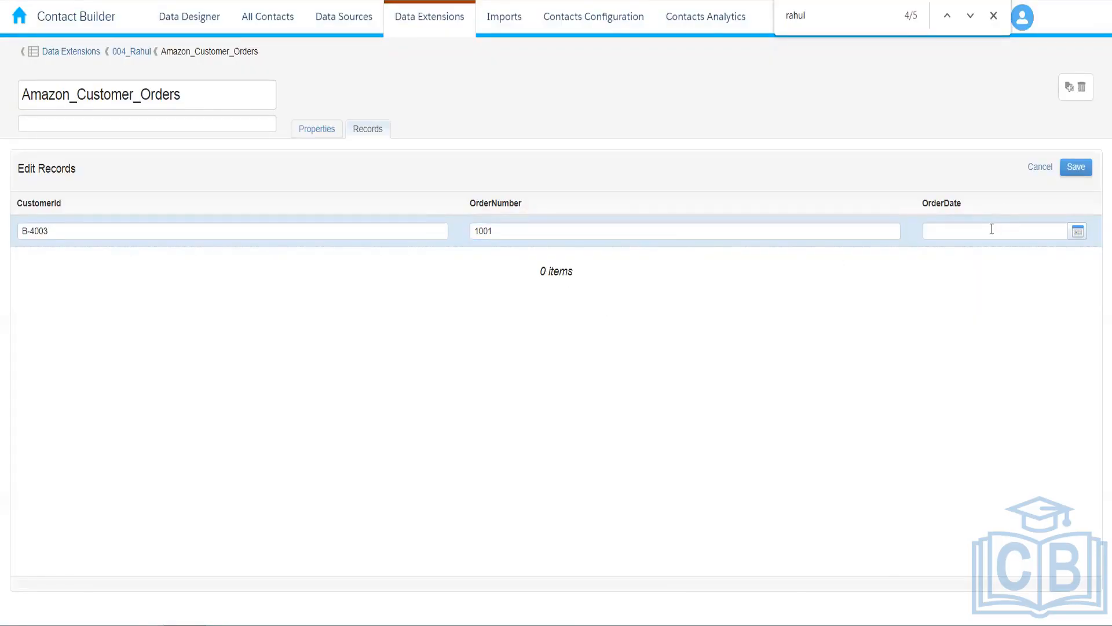
click(1075, 169)
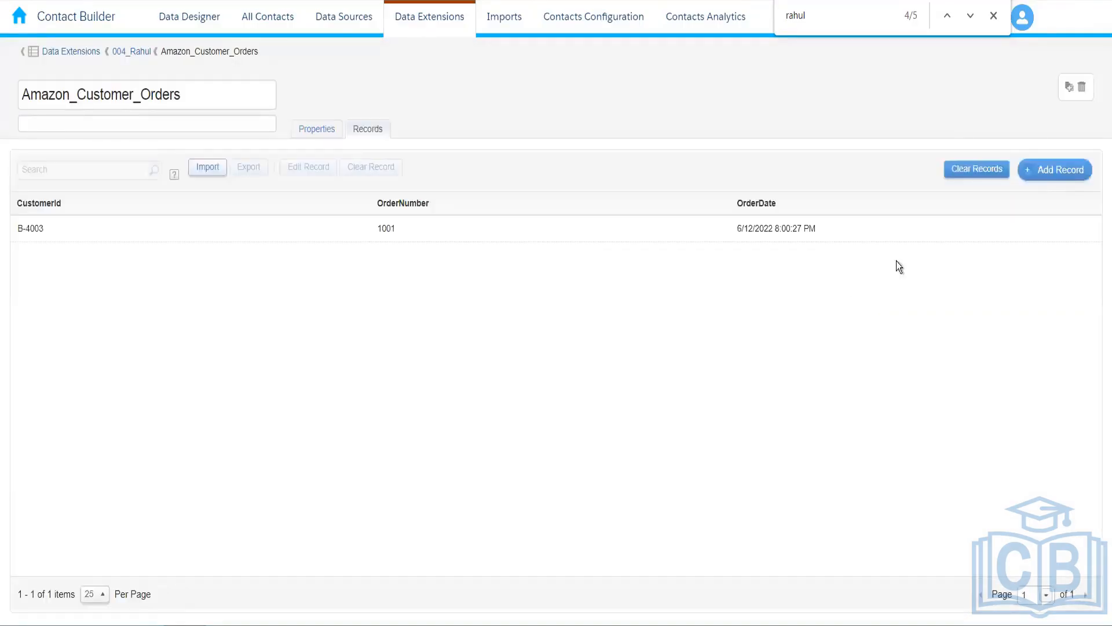
Save a second order for the same customer with the next numeric order number.
click(1062, 174)
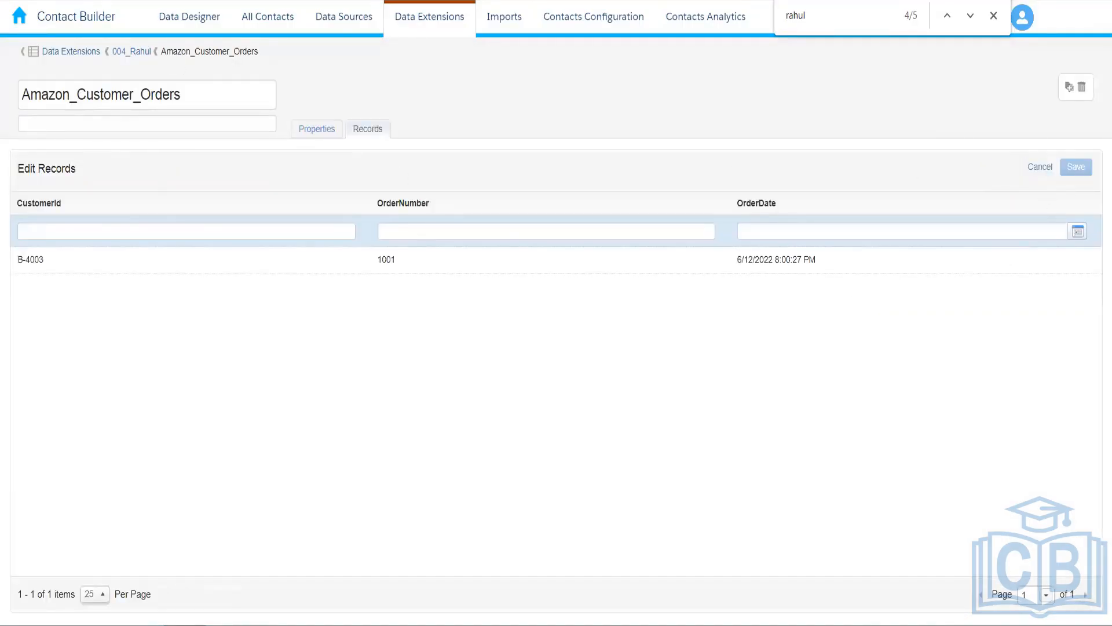
double_click(29, 260)
triple_click(29, 260)
key(ctrl+c)
click(69, 236)
key(ctrl+v)
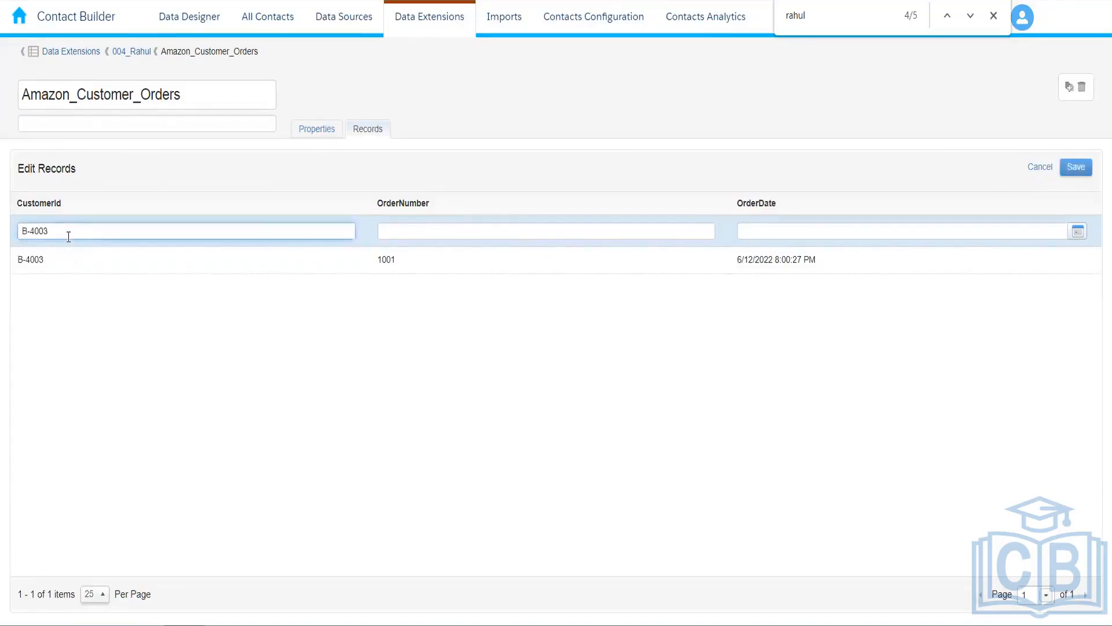
click(421, 231)
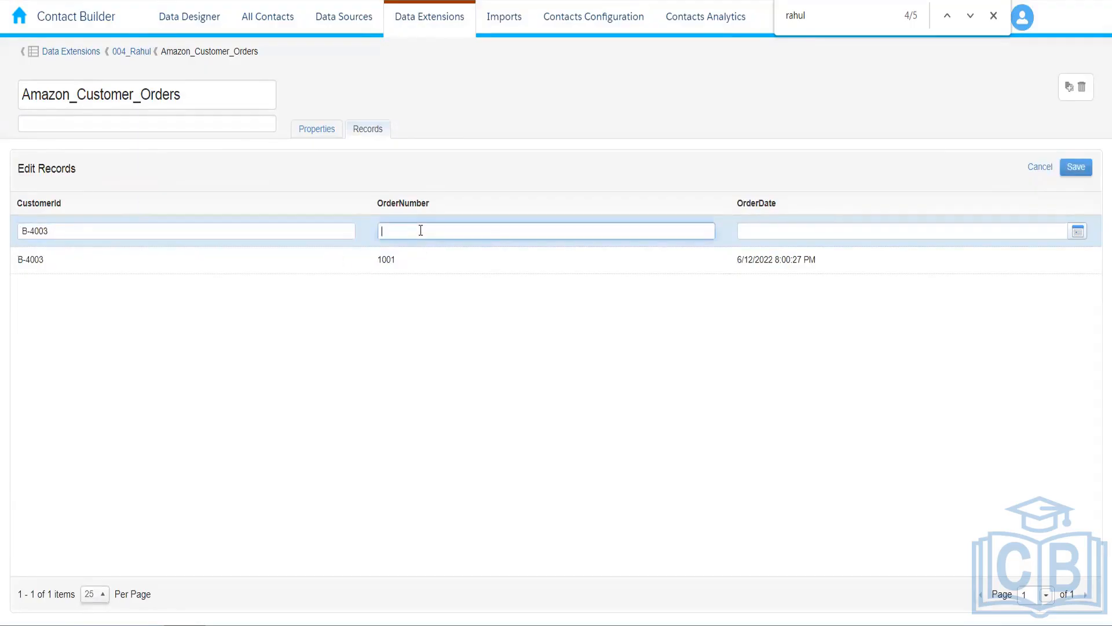
text(1002)
click(1081, 167)
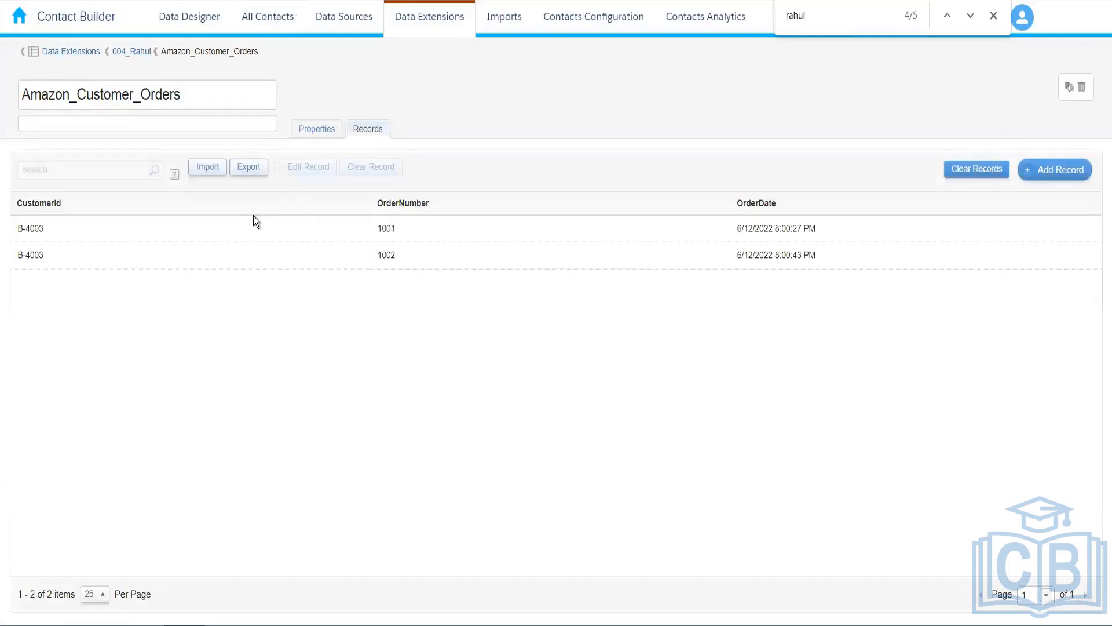
Save a third order, editing the pasted ID to the third customer's ID.
click(1068, 168)
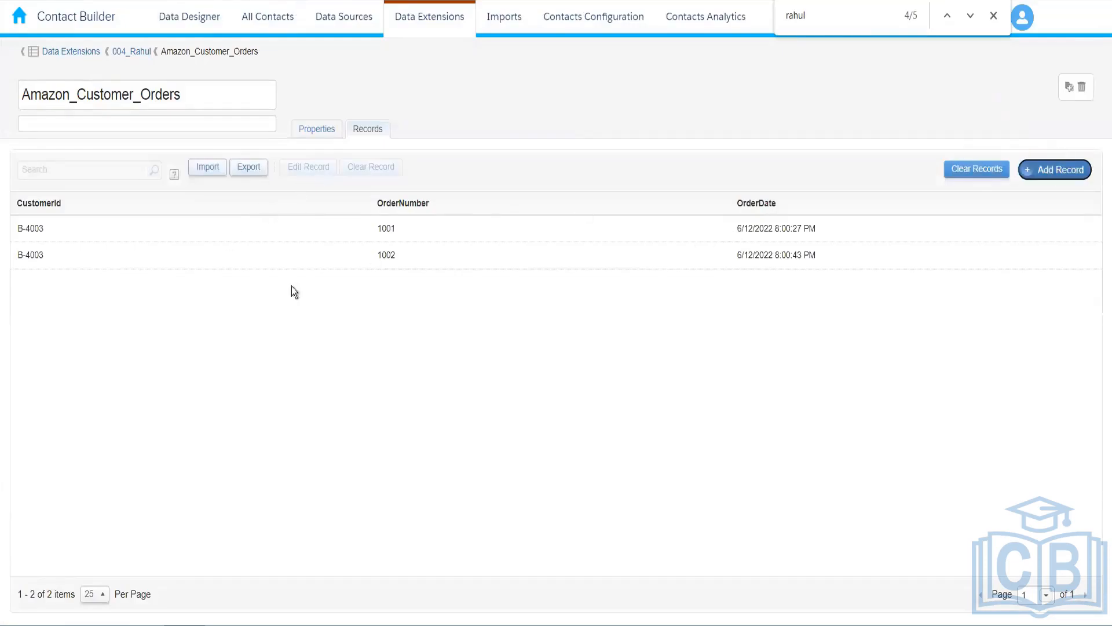
click(155, 229)
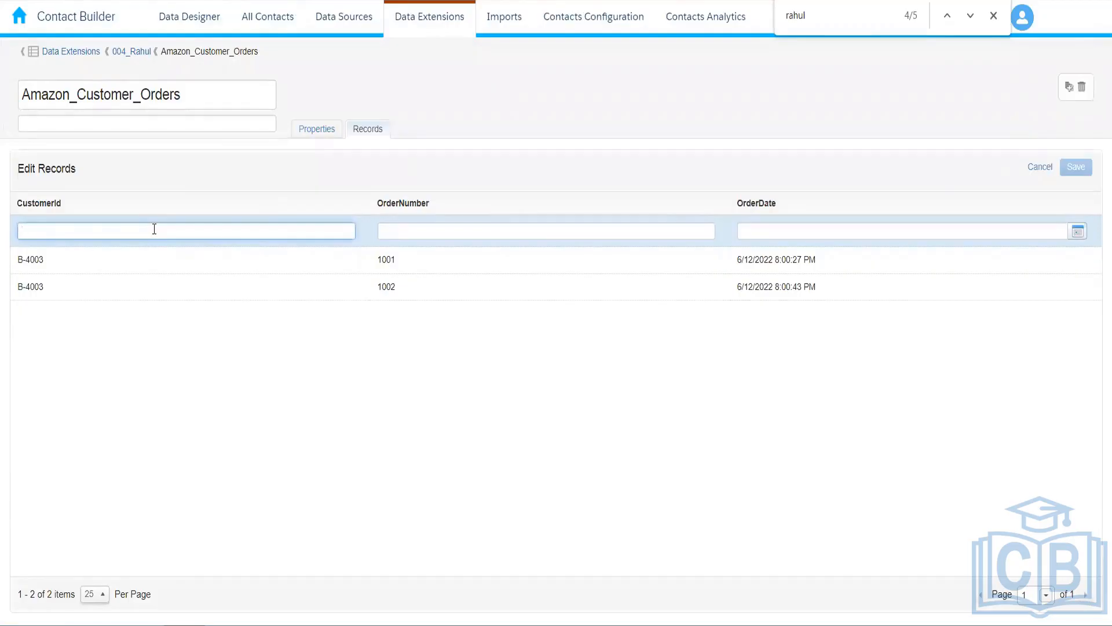
key(ctrl+v)
key(BackSpace)
key(BackSpace)
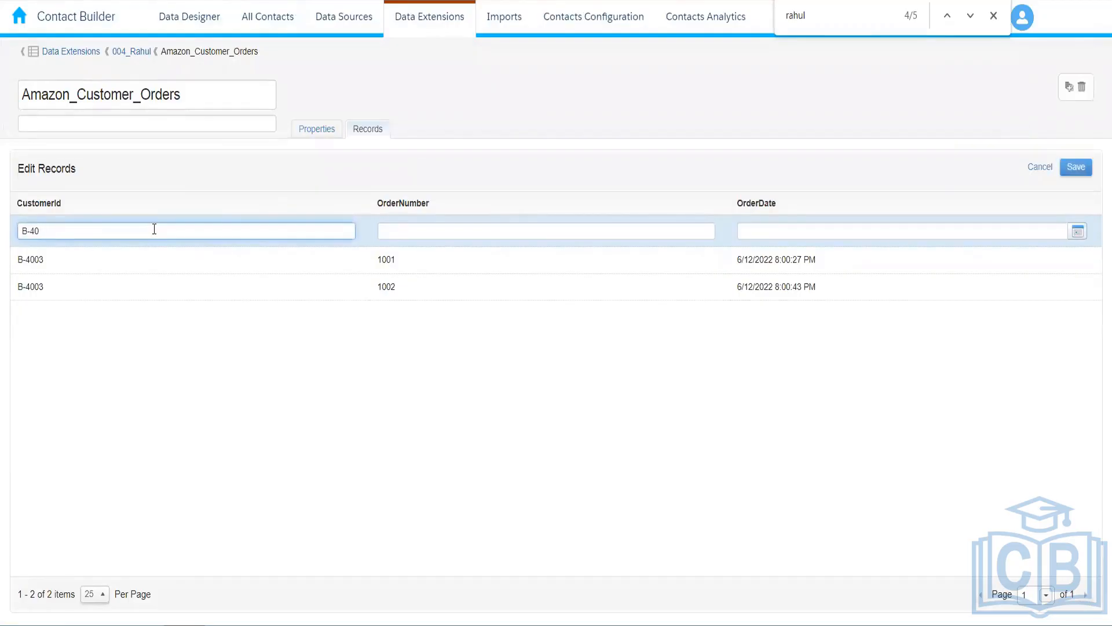
text(05)
click(472, 231)
text(1003)
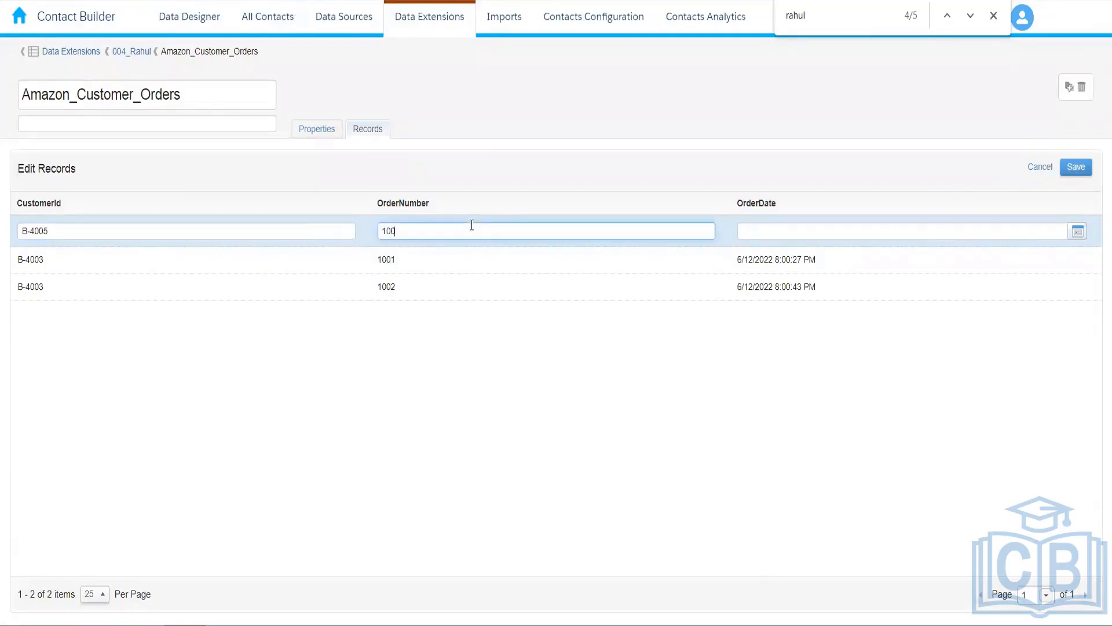
click(1076, 168)
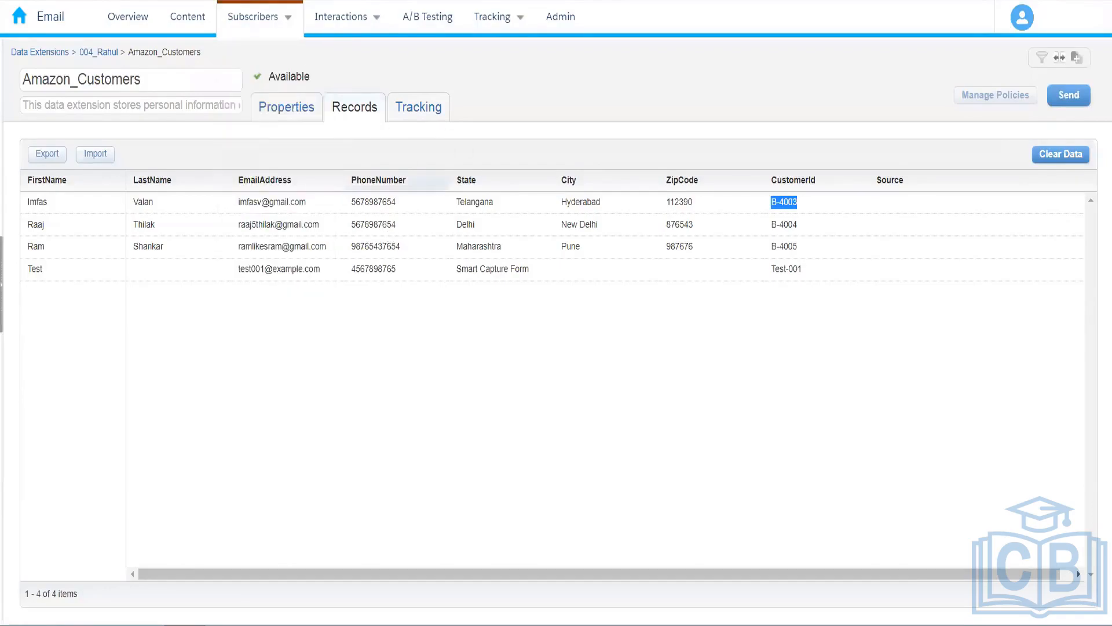
Append 'on' after [Amazon Hyderabad Customers] on line 1, then return to Amazon_Customers records.
click(92, 2)
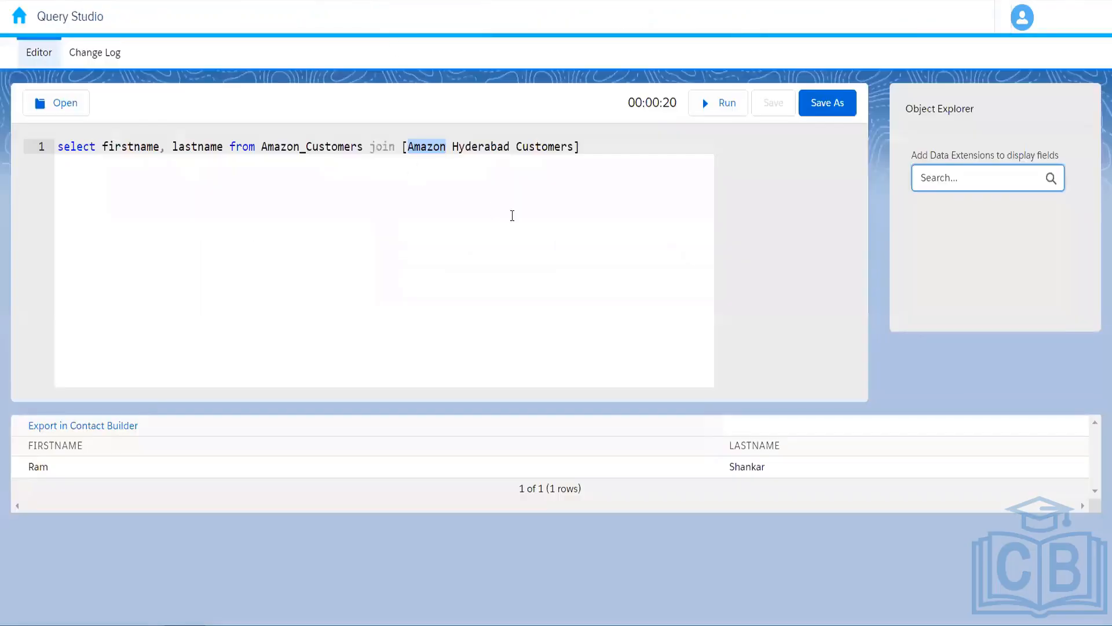
click(581, 160)
drag(259, 147, 598, 144)
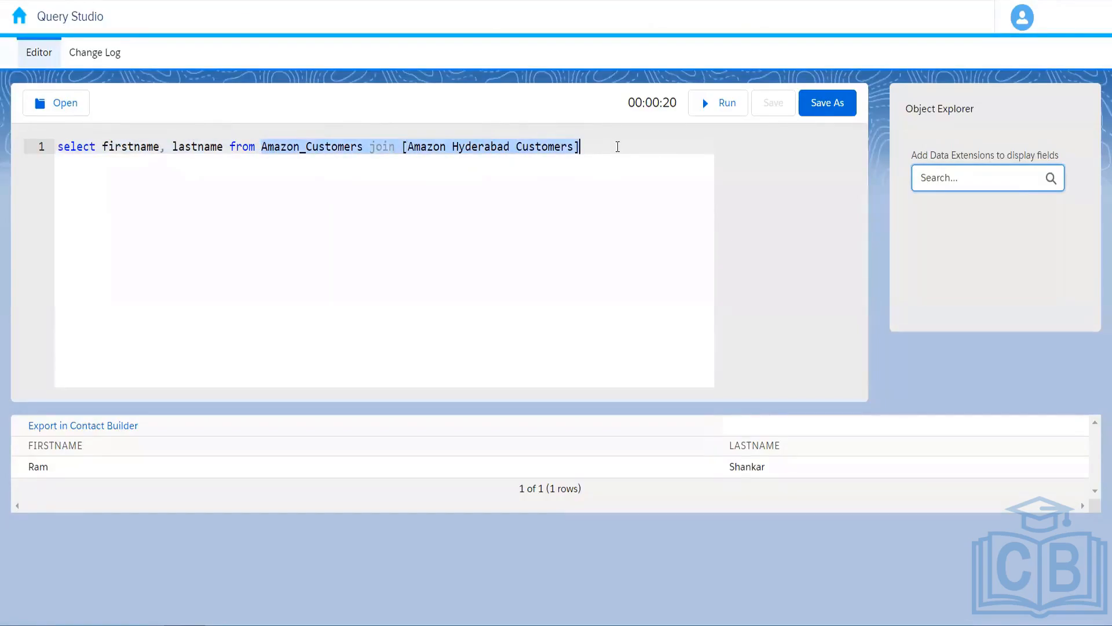
click(618, 147)
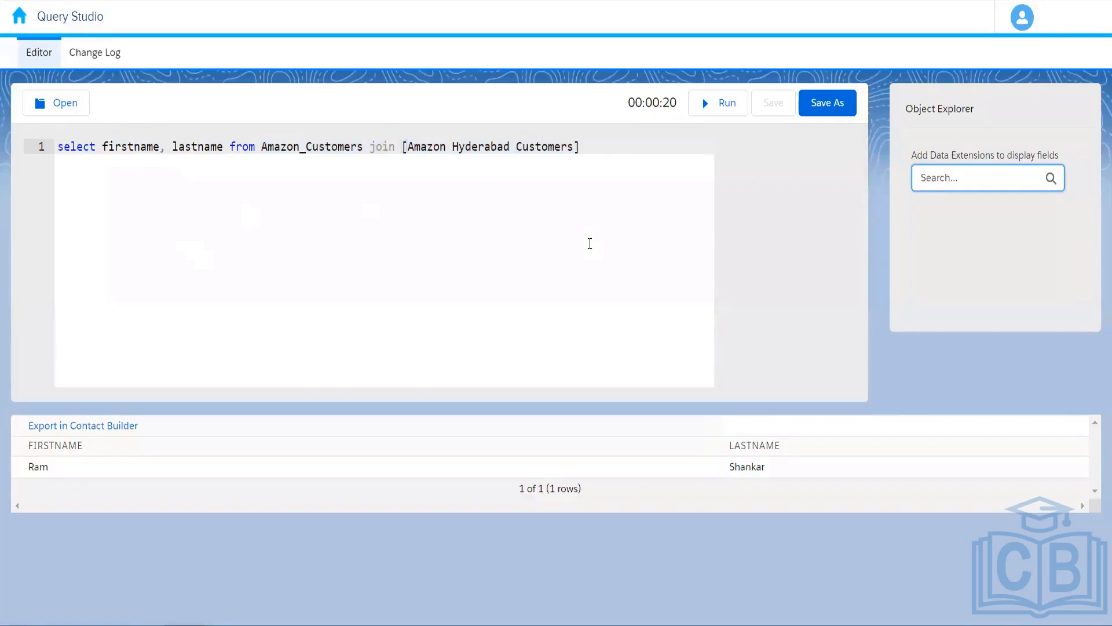
text(on)
key(ctrl+Tab)
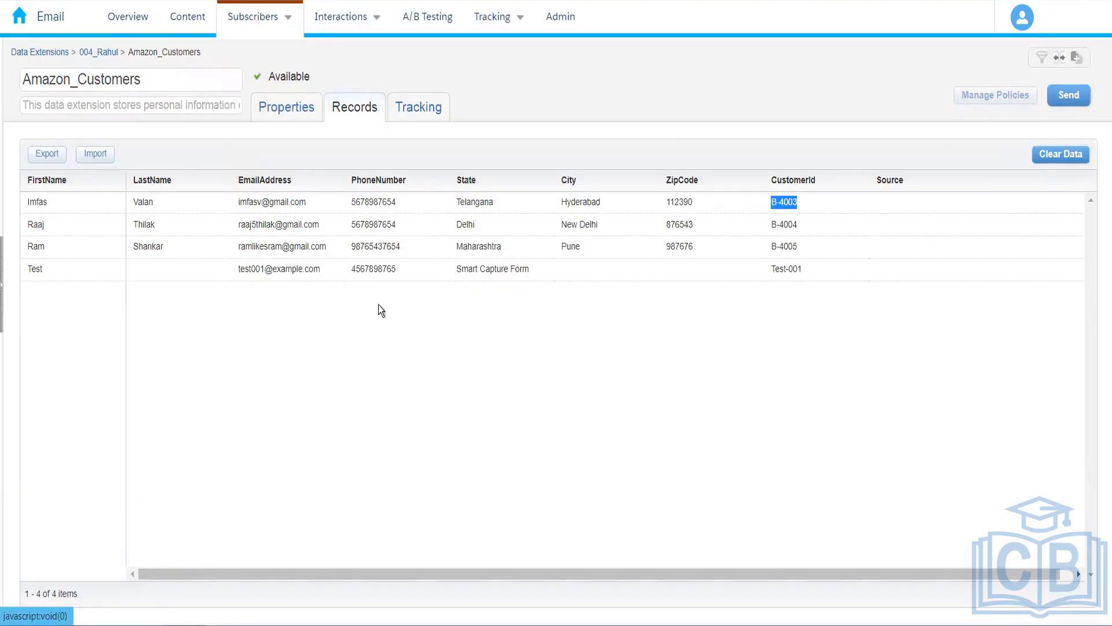
key(ctrl+Tab)
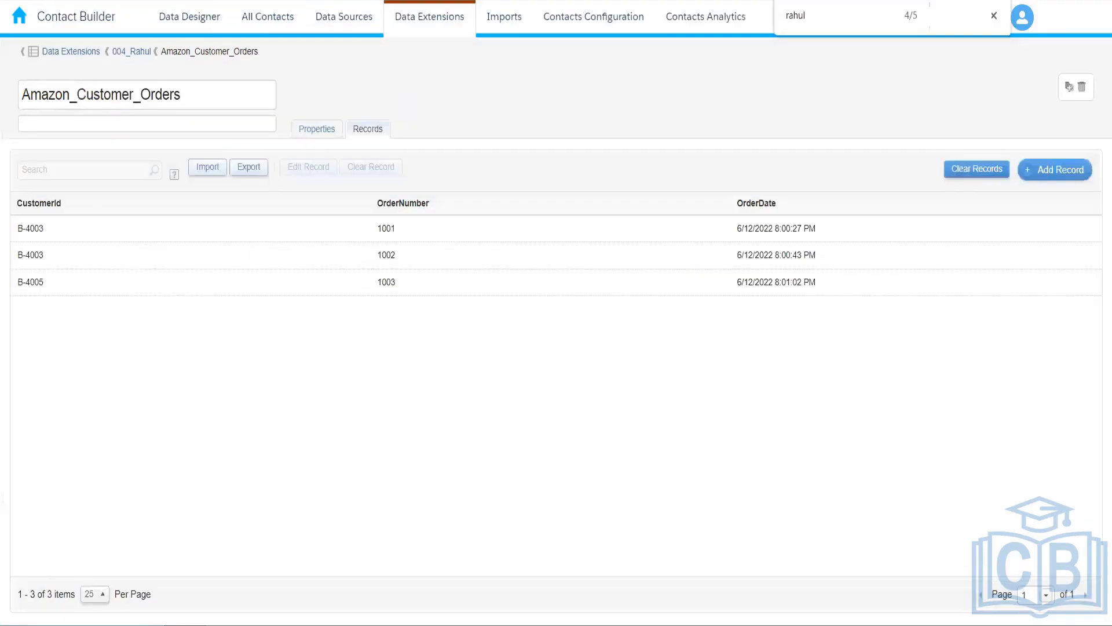
key(ctrl+shift+Tab)
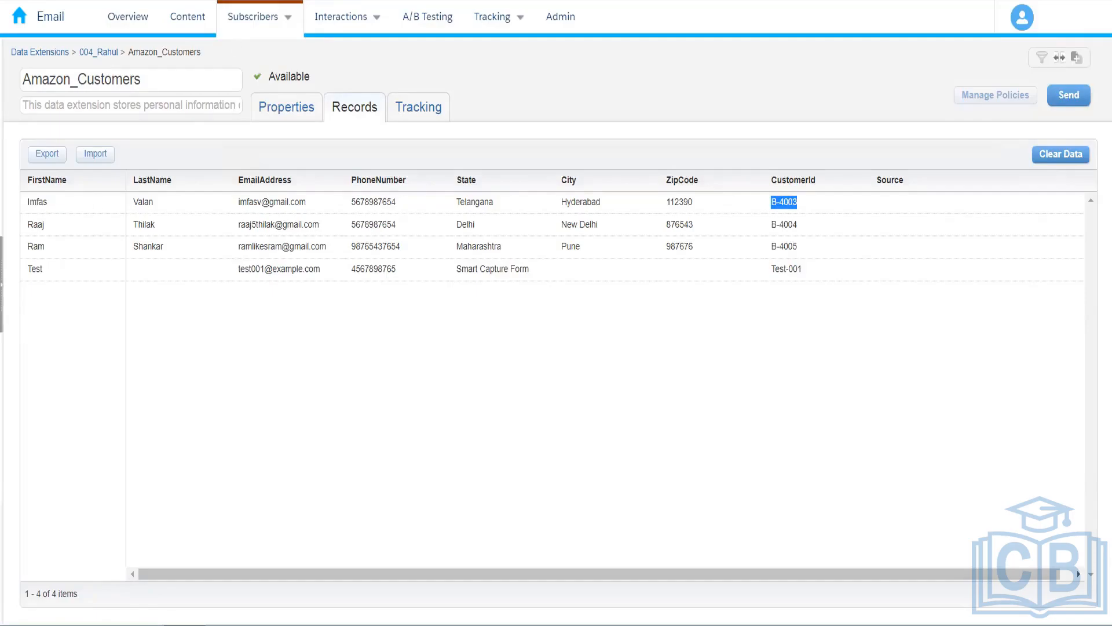
Fix the typo after 'on' and start a new line reading Amazon_Customers customerid.
click(232, 1)
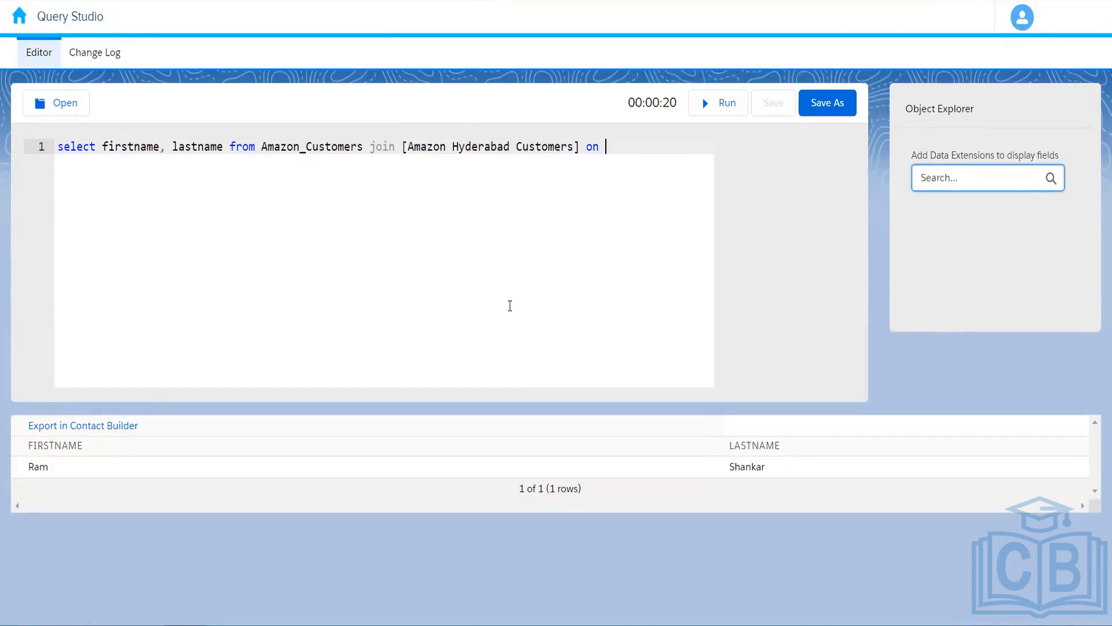
text(ustomers\)
key(BackSpace)
key(BackSpace)
key(BackSpace)
key(BackSpace)
key(BackSpace)
key(BackSpace)
key(BackSpace)
key(BackSpace)
key(BackSpace)
key(BackSpace)
text(customerid)
click(263, 146)
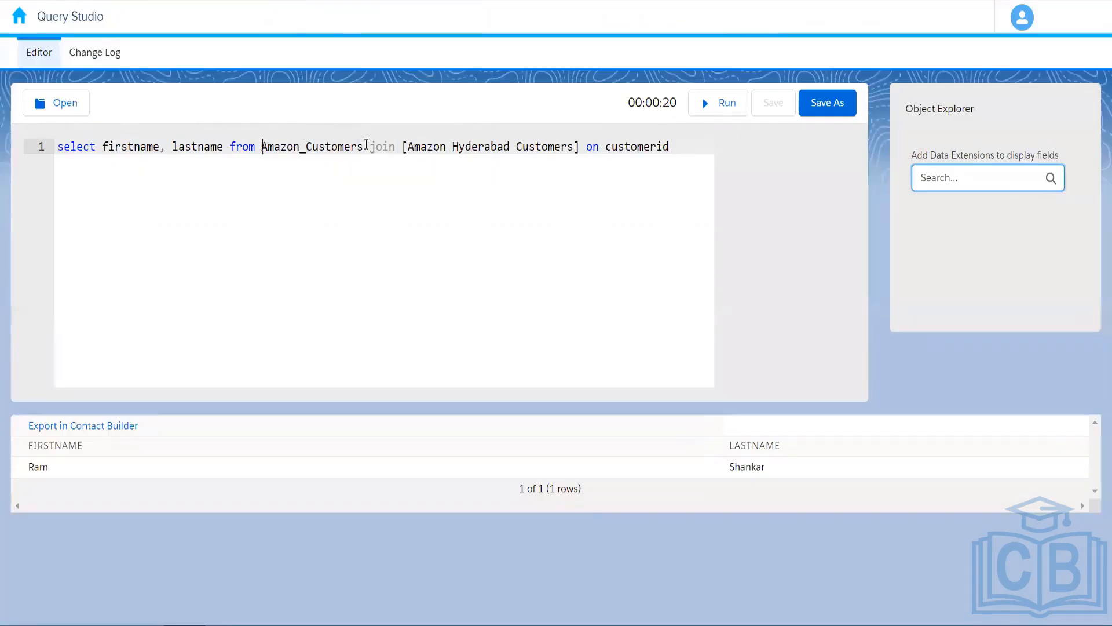
shift+click(366, 146)
key(ctrl+c)
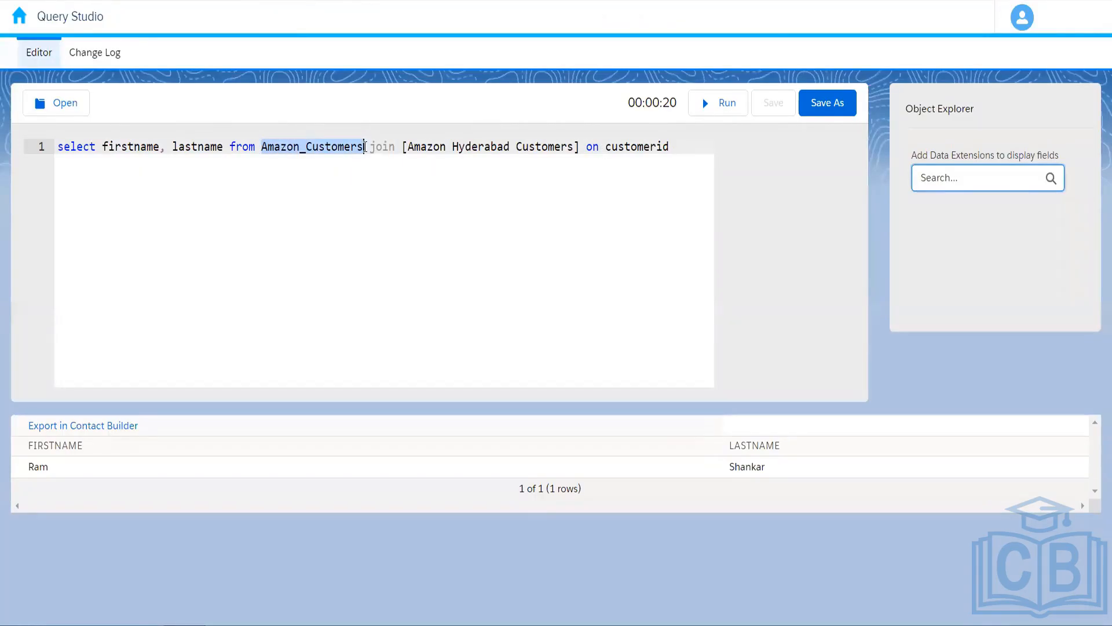
click(606, 148)
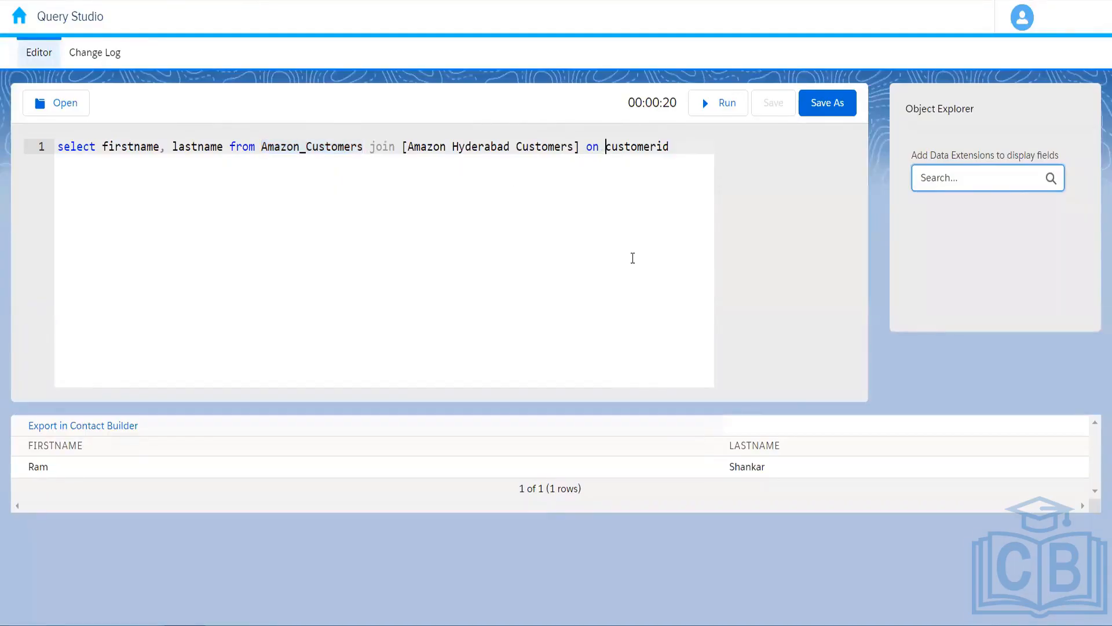
key(ctrl+v)
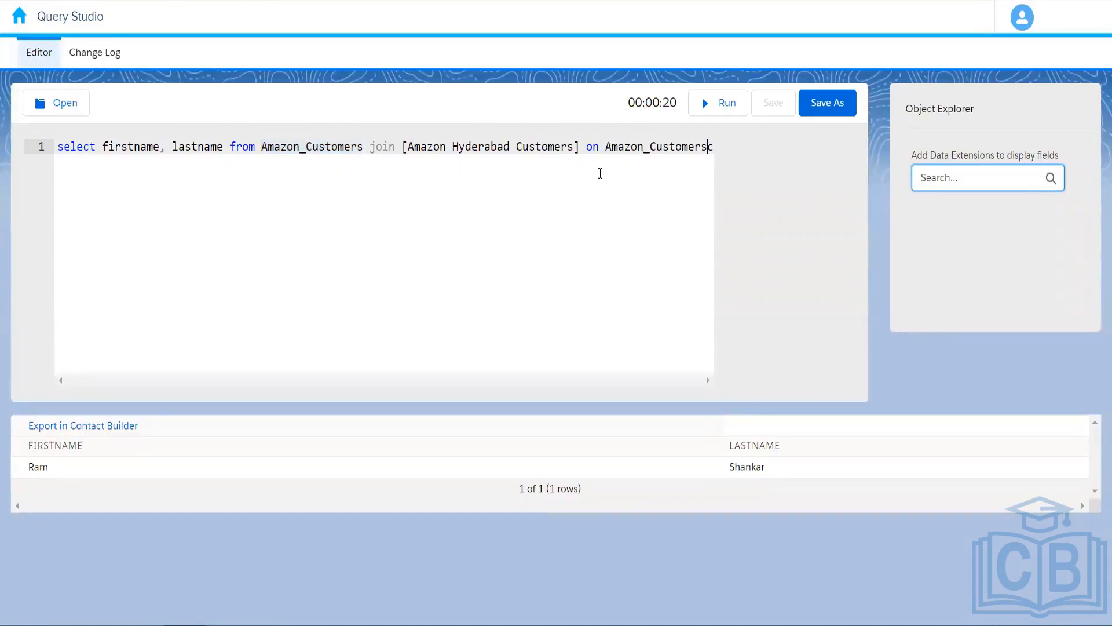
click(605, 149)
key(Return)
Turn line 2 into Amazon_Customers.customerid followed by an equals sign.
click(160, 162)
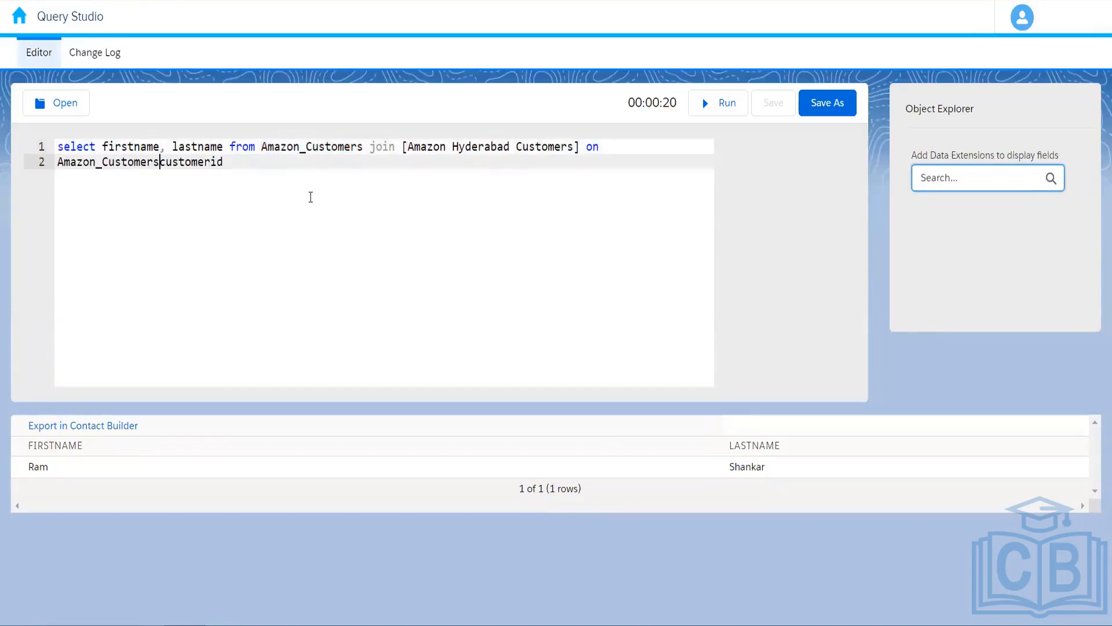
text(.)
key(BackSpace)
key(End)
text(=)
Complete the condition with [Amazon Hyderabad Customers].customerid after the equals sign.
drag(404, 148, 586, 155)
key(ctrl+c)
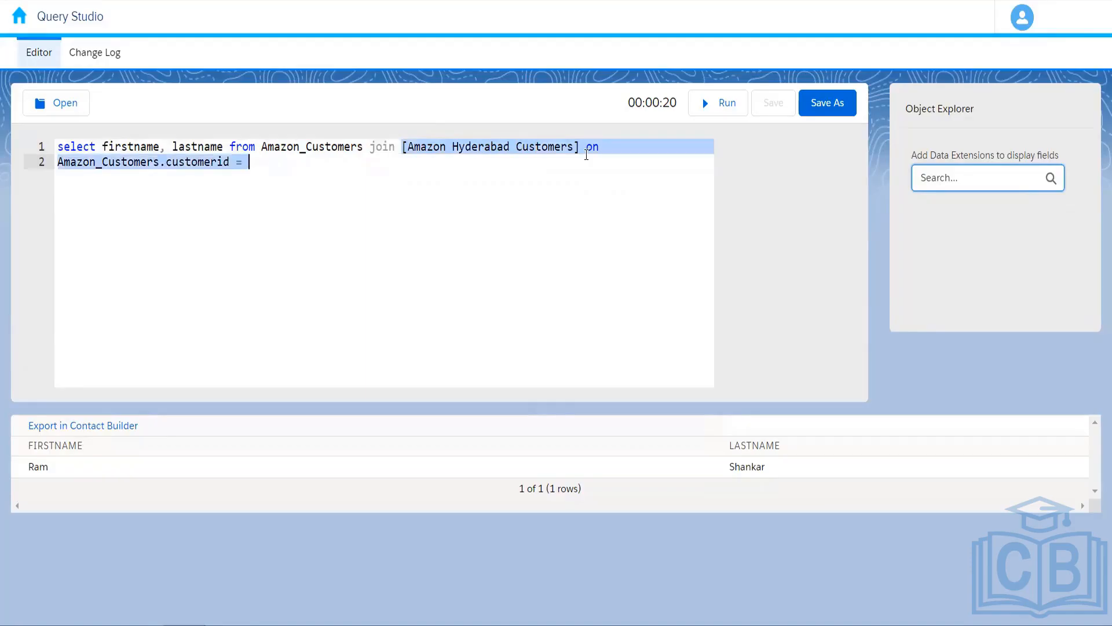
click(255, 170)
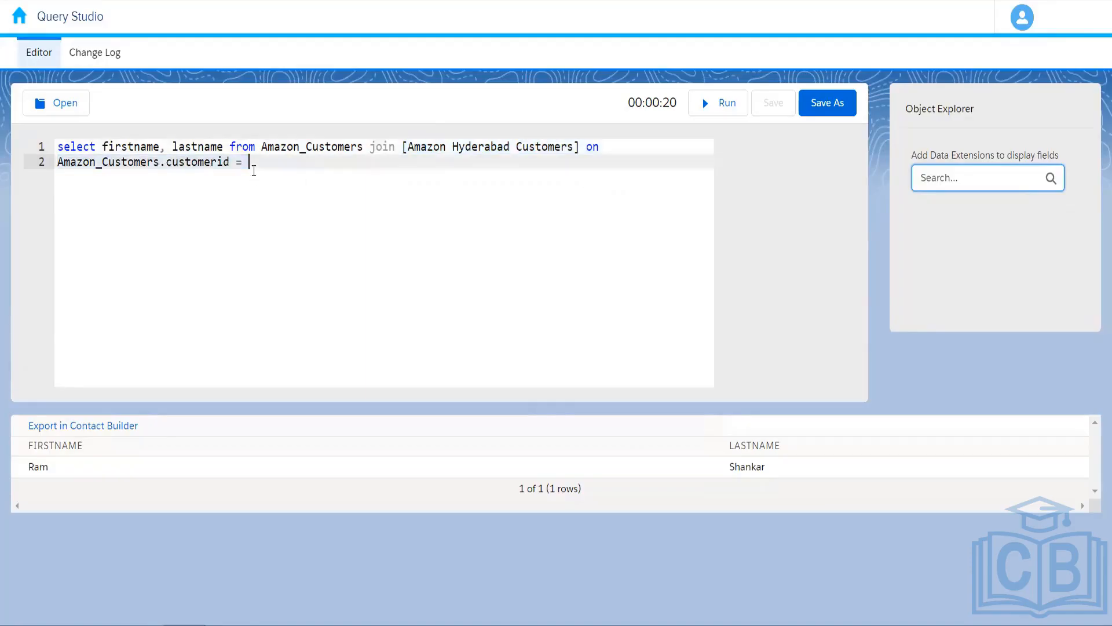
key(ctrl+v)
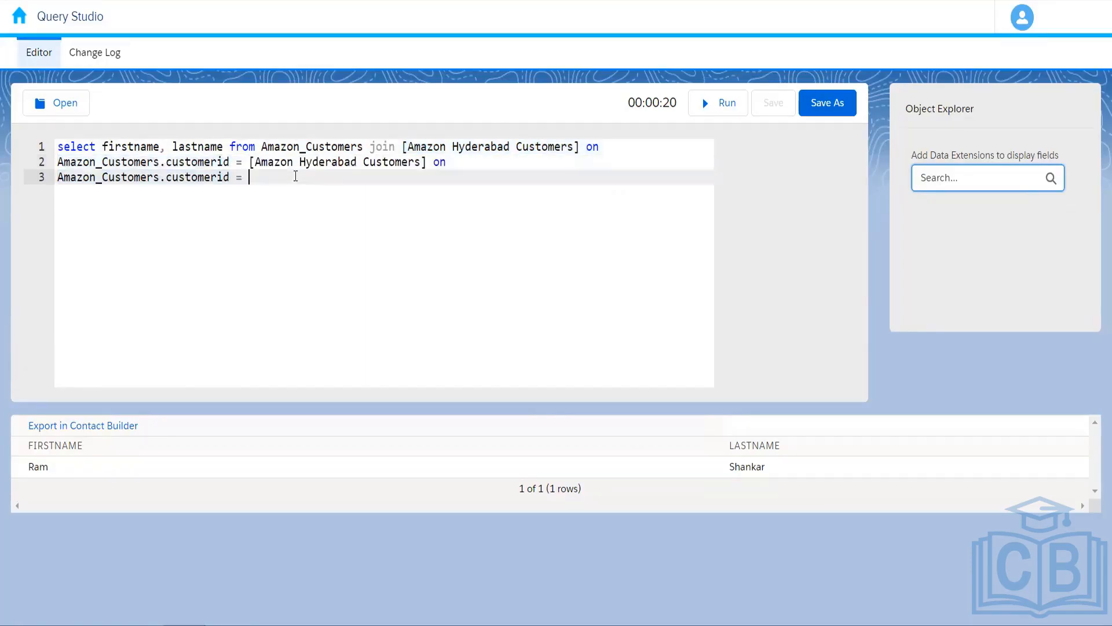
key(ctrl+z)
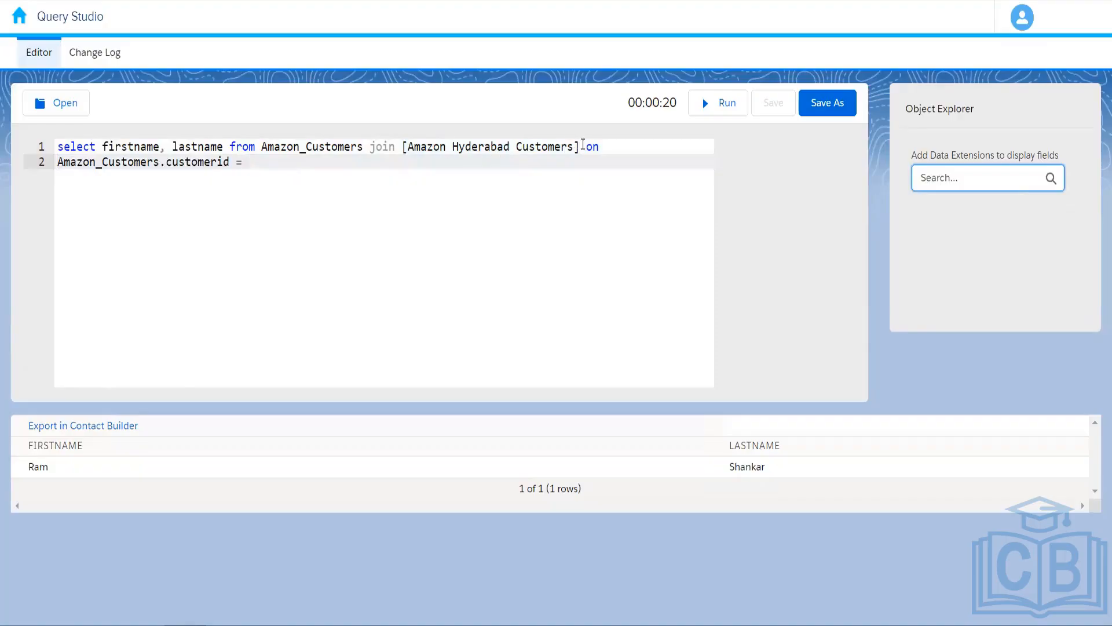
drag(582, 146, 403, 153)
key(ctrl+c)
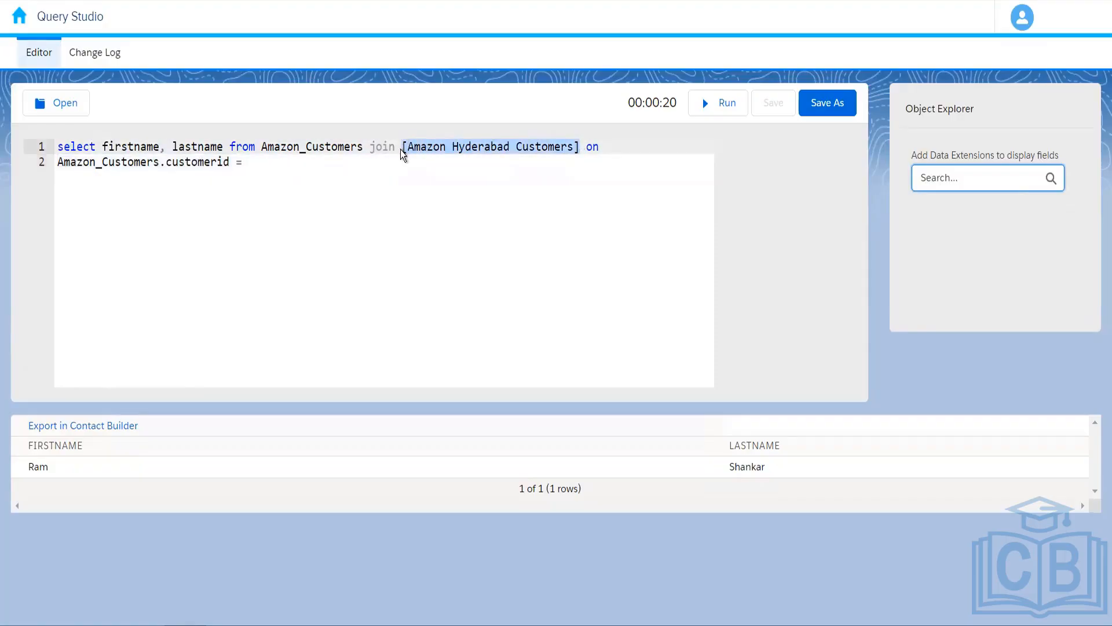
click(264, 168)
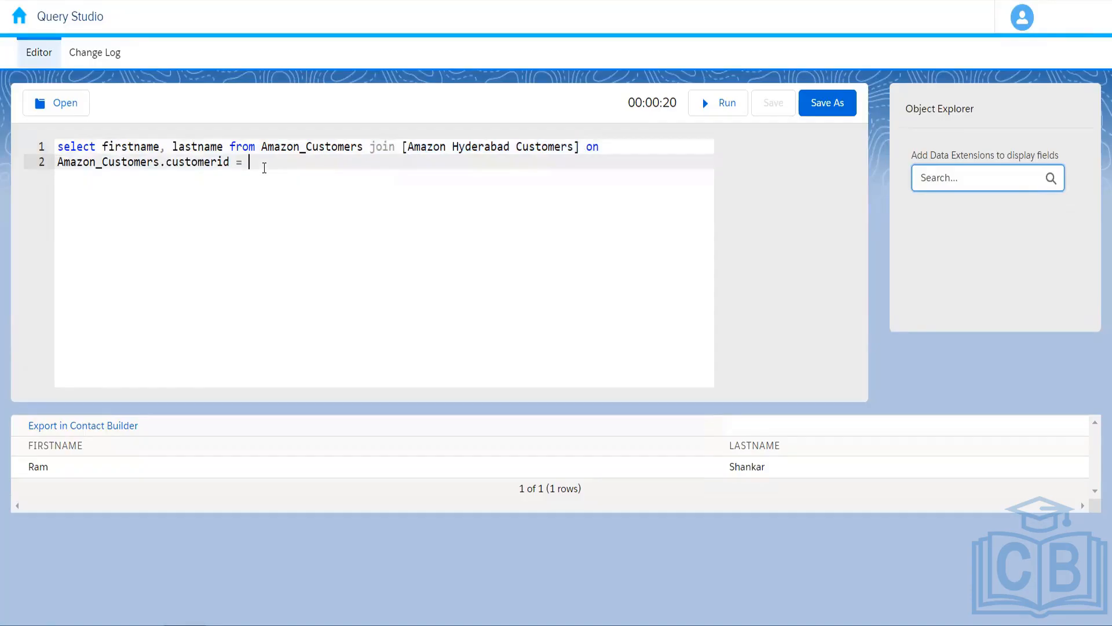
key(ctrl+v)
text(.custo)
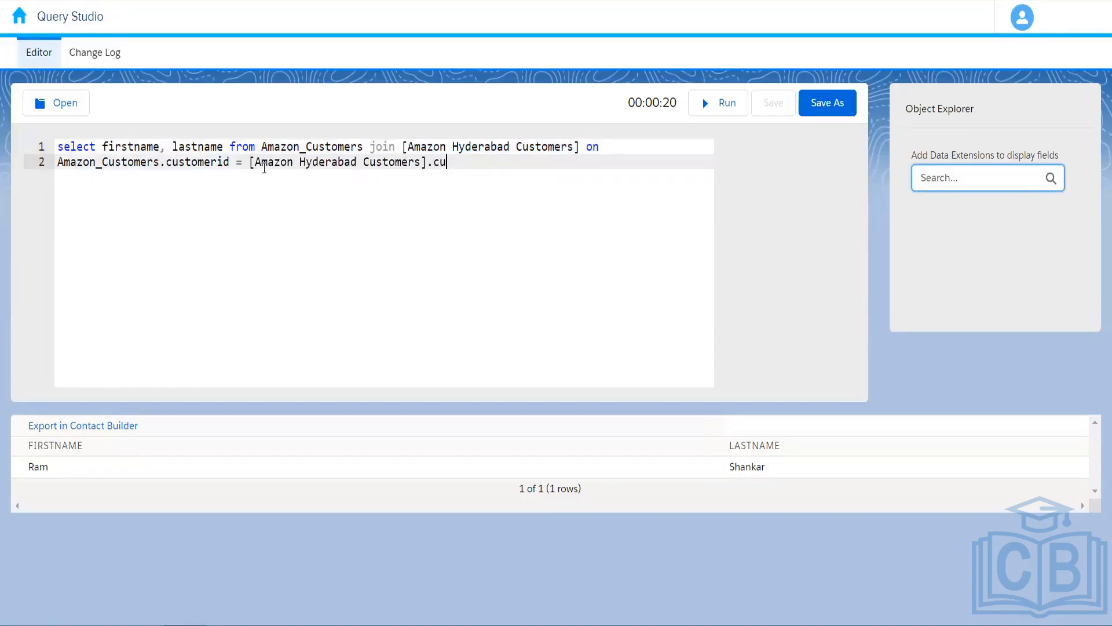
text(merid)
drag(161, 162, 12, 168)
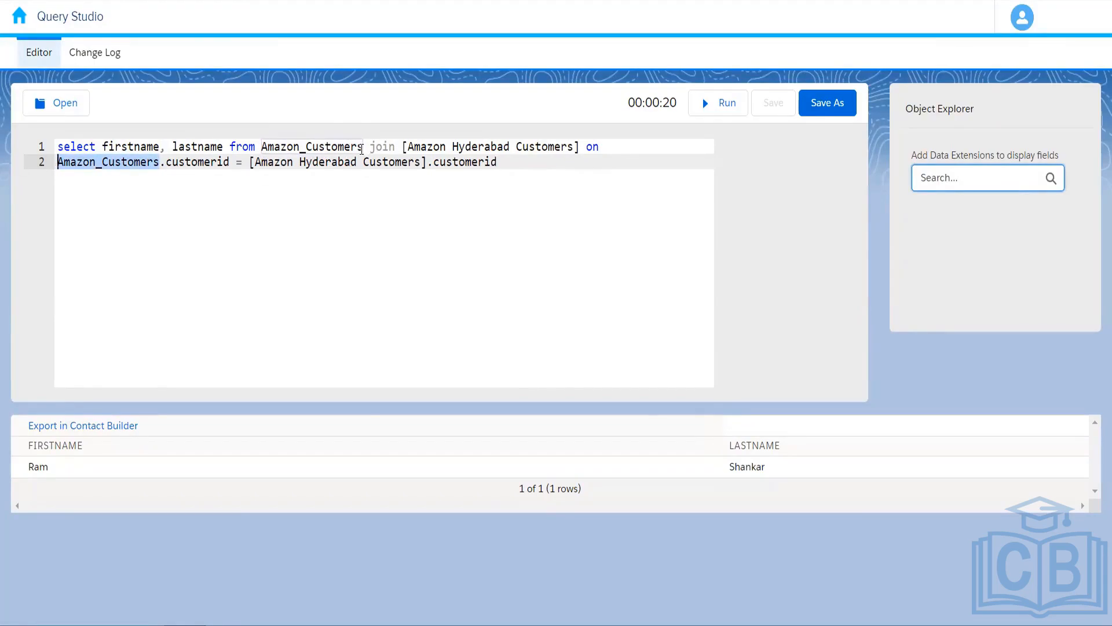
click(362, 148)
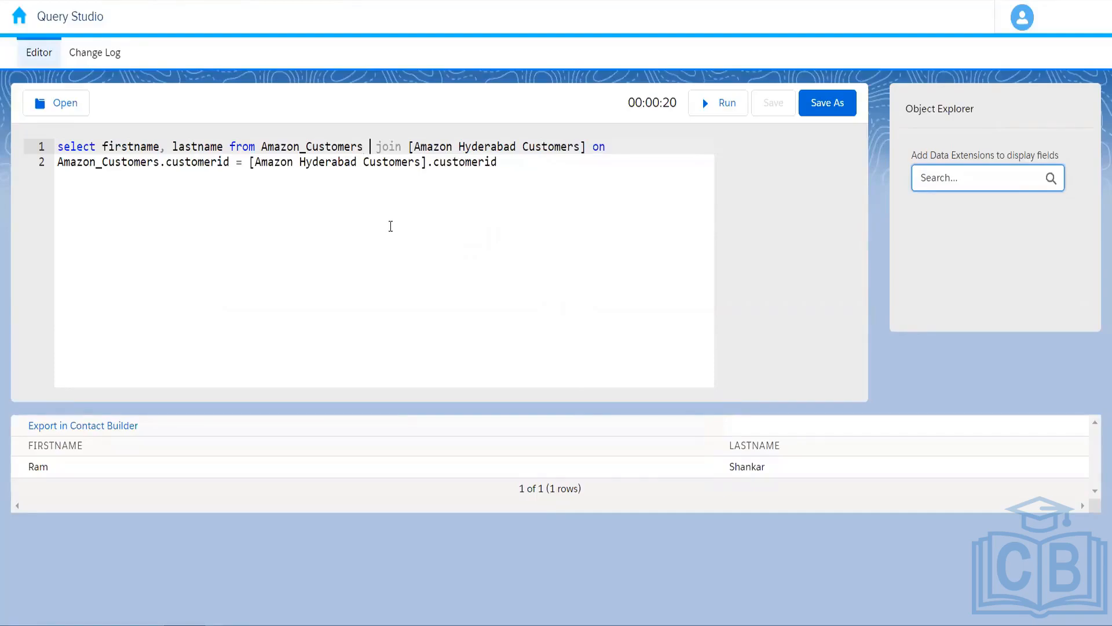
Alias Amazon_Customers as ac and replace the joined table with Amazon_Customer_Orders aliased aco.
text(ac)
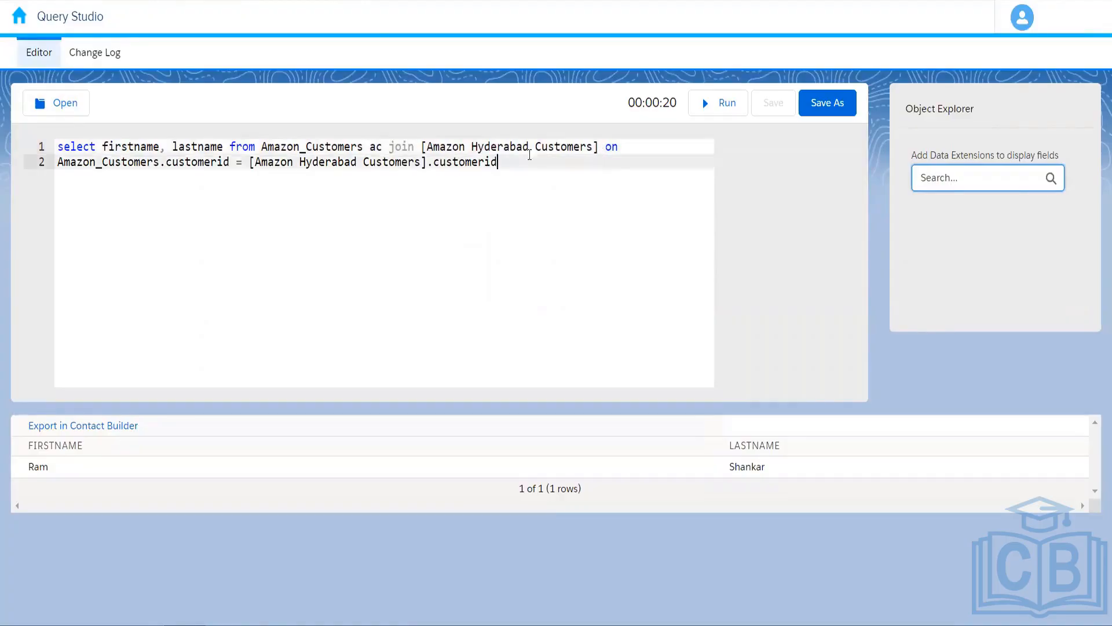
key(ctrl+a)
key(ctrl+Tab)
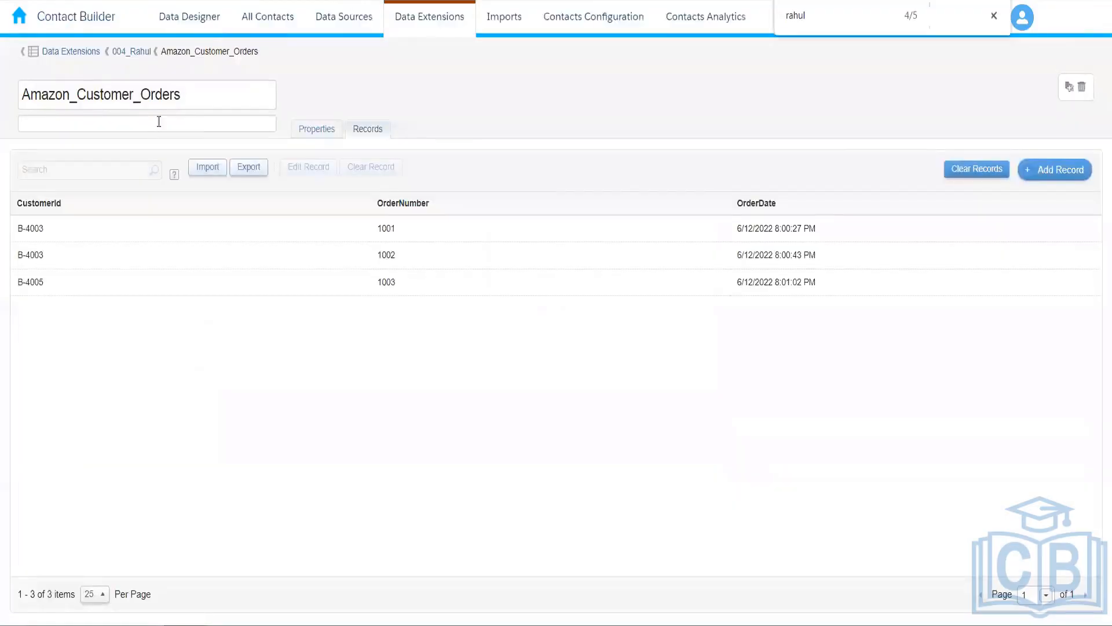
drag(196, 95, 8, 96)
key(ctrl+c)
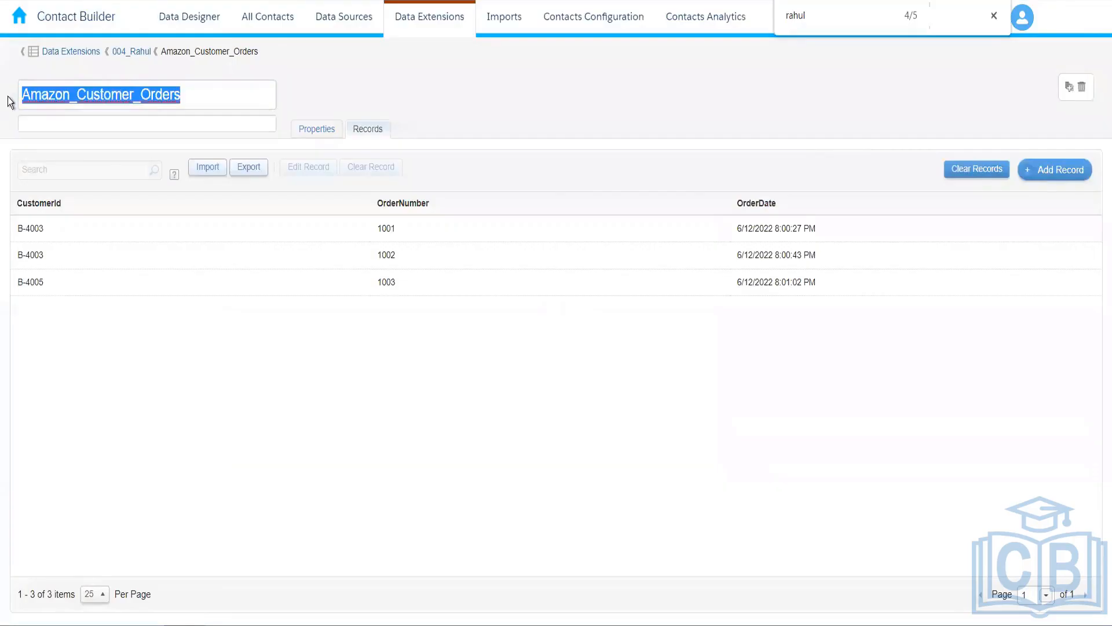
key(ctrl+Tab)
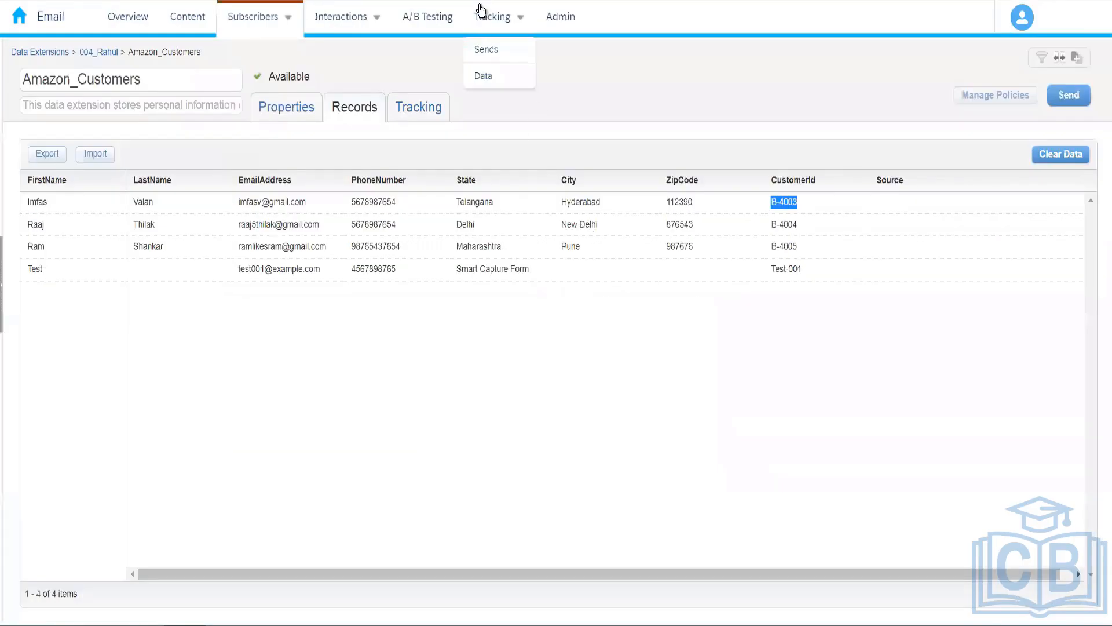
key(ctrl+Tab)
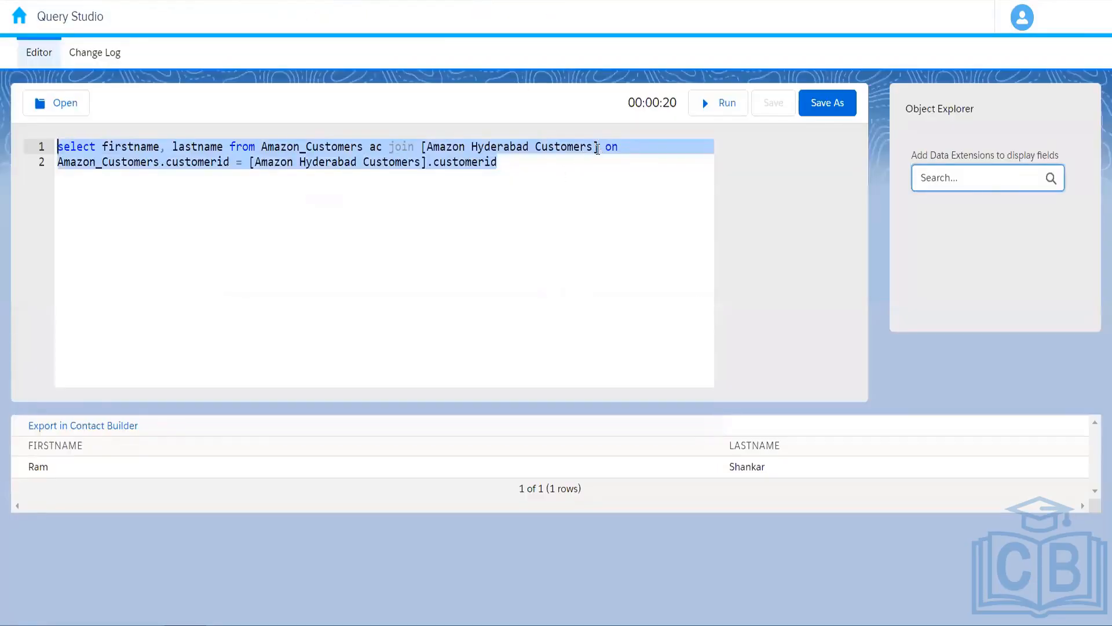
click(595, 147)
drag(570, 149, 430, 149)
key(ctrl+v)
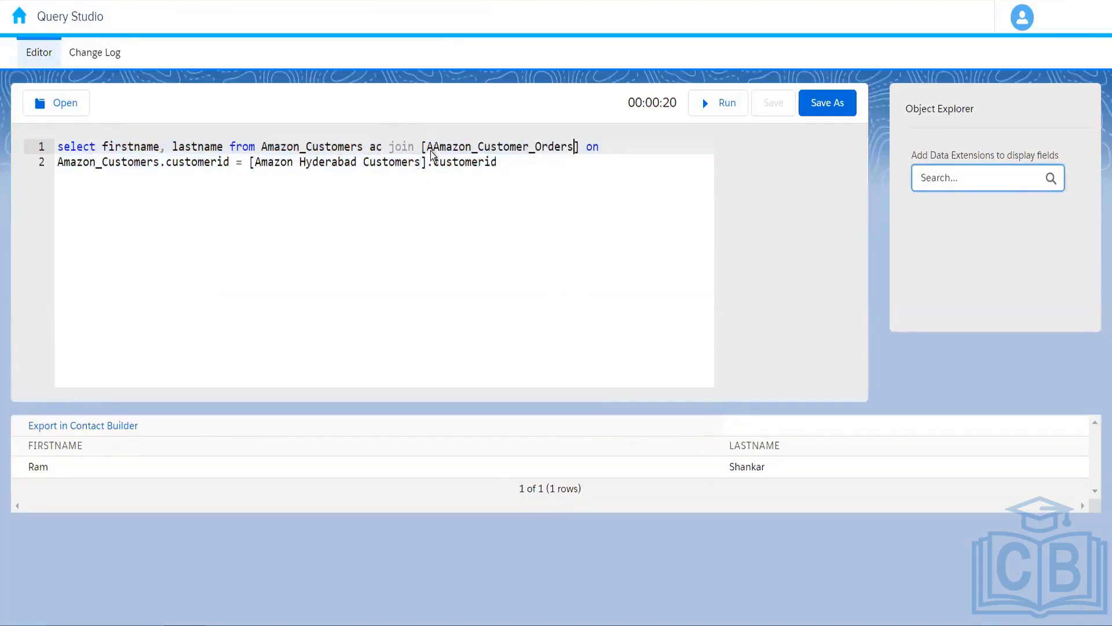
click(581, 148)
text(aco)
Rewrite the join condition as ac.customerid = aco.customerid.
drag(161, 164, 10, 172)
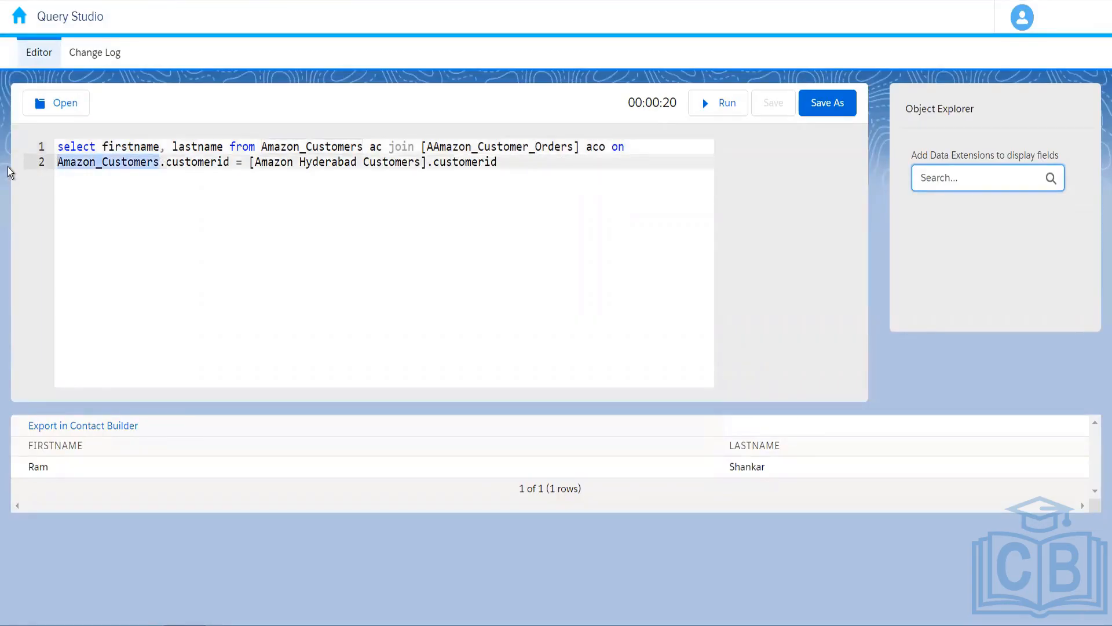
text(ac)
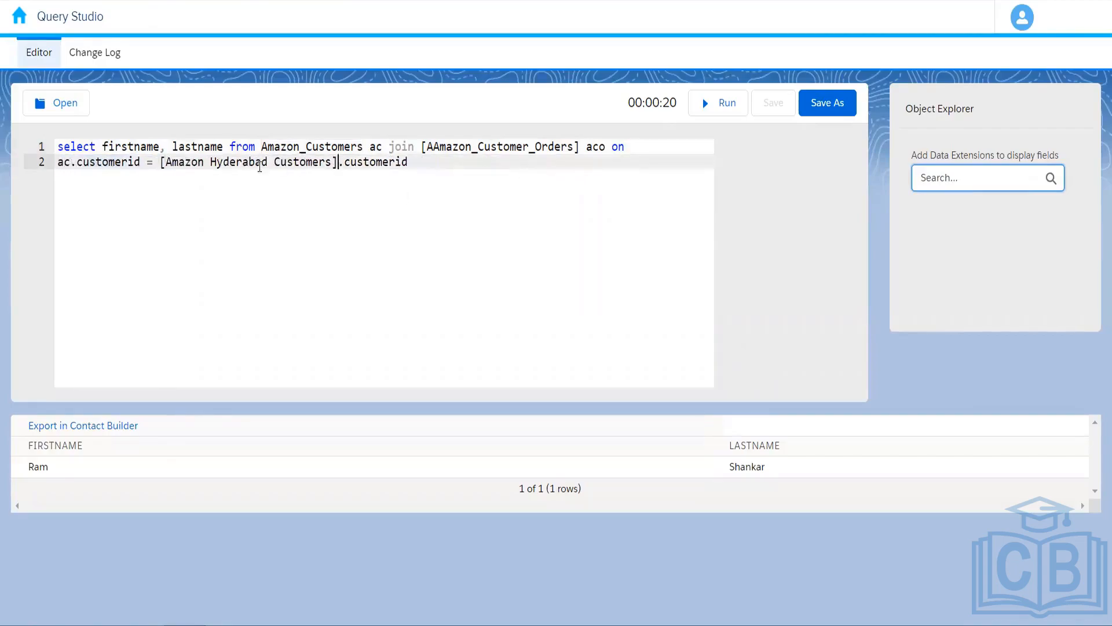
drag(338, 163, 158, 163)
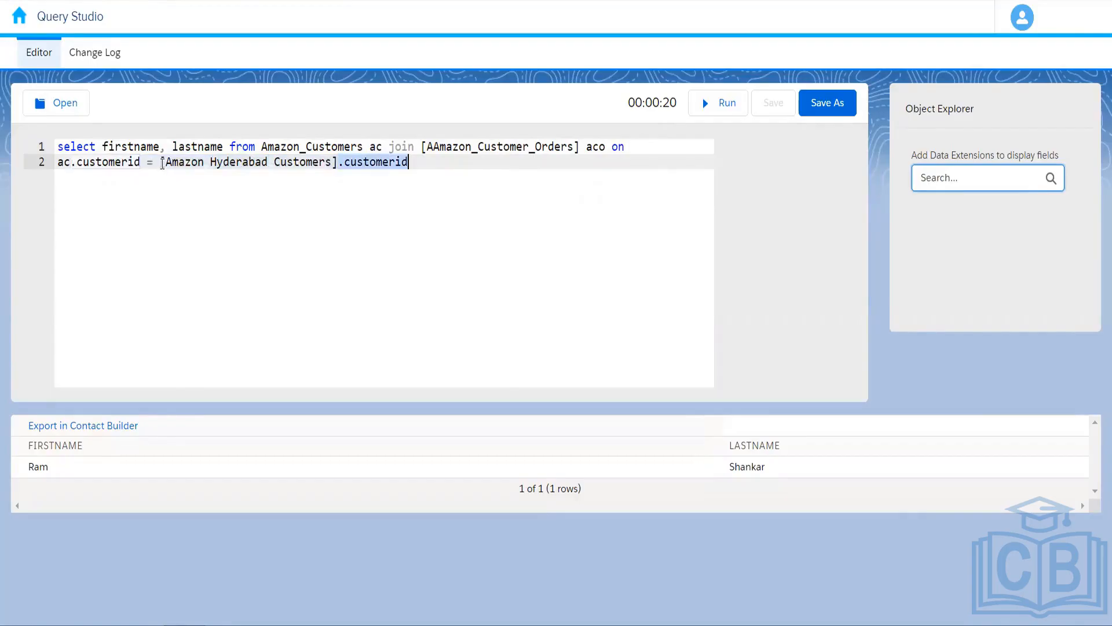
text(aco)
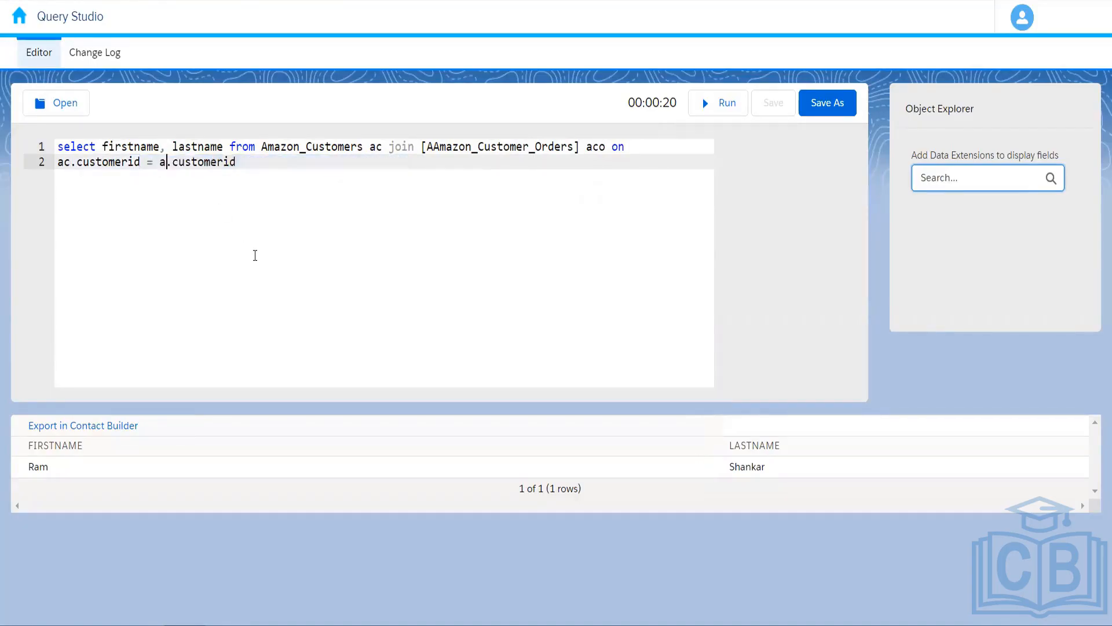
click(298, 163)
key(ctrl+Tab)
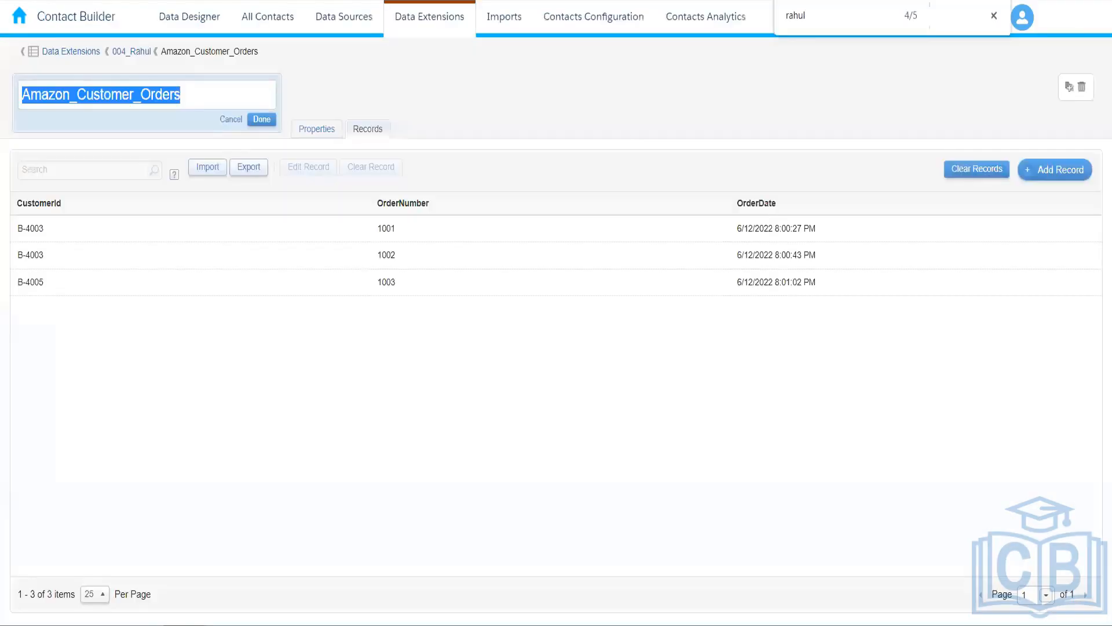
Check that order CustomerIds match Amazon_Customers IDs, then return to Query Studio.
key(ctrl+Tab)
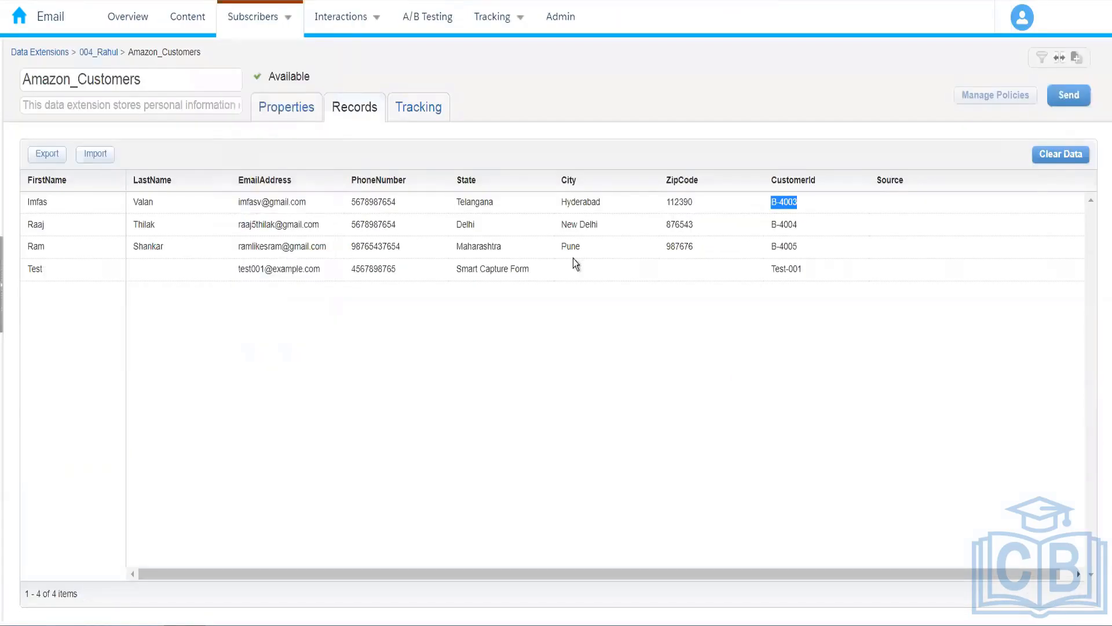
key(ctrl+shift+Tab)
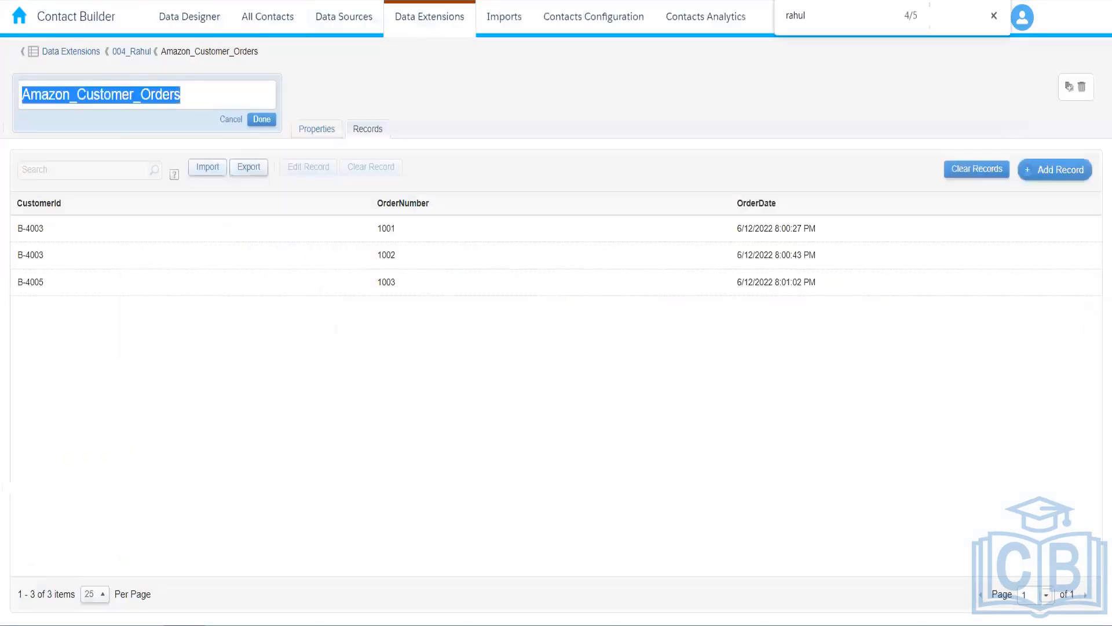
key(ctrl+Tab)
click(246, 1)
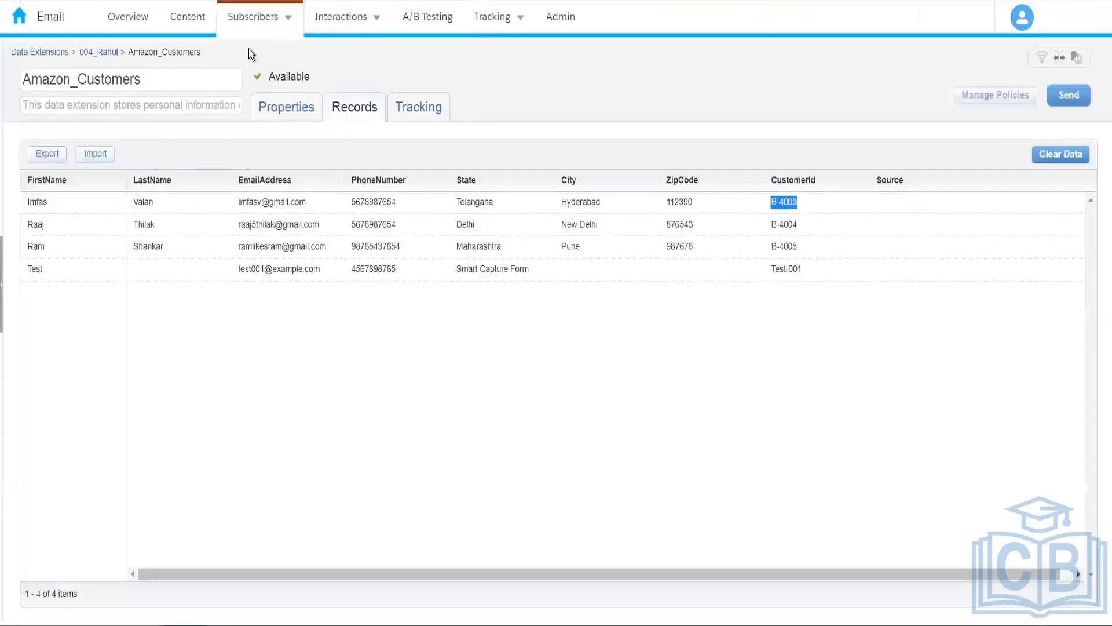
double_click(797, 225)
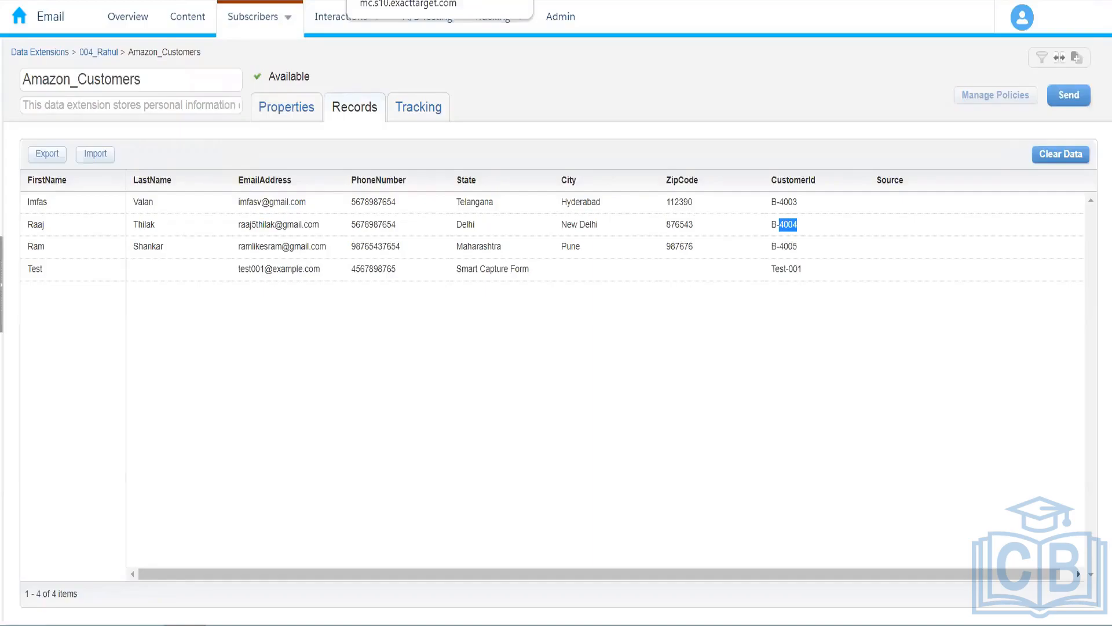
click(394, 1)
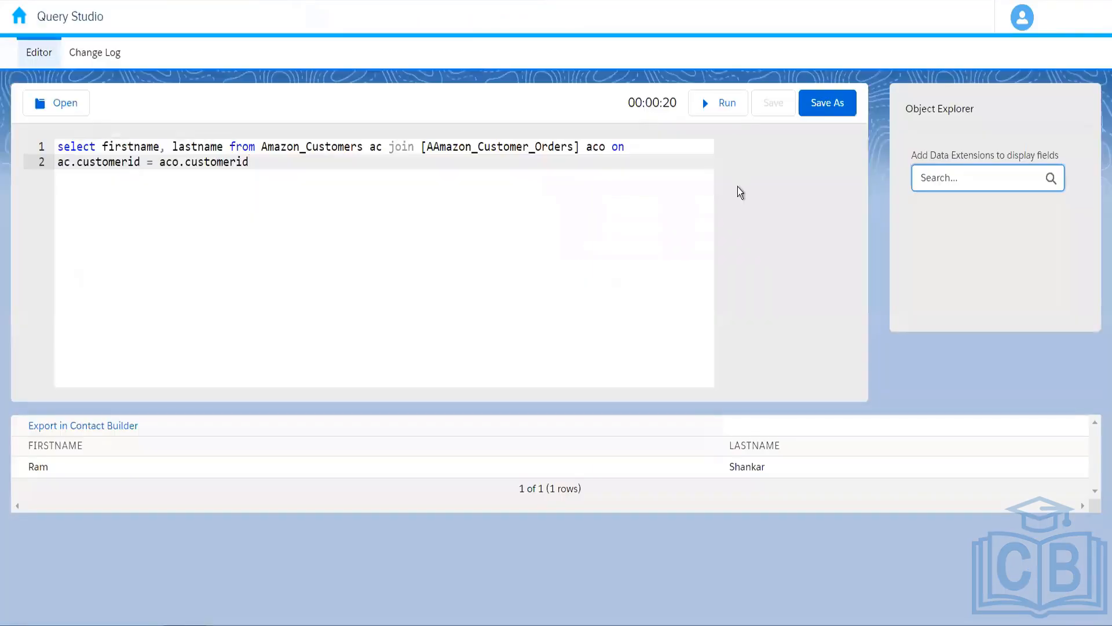
Run the aliased join query, returning three first-name/last-name rows, one per order.
click(719, 104)
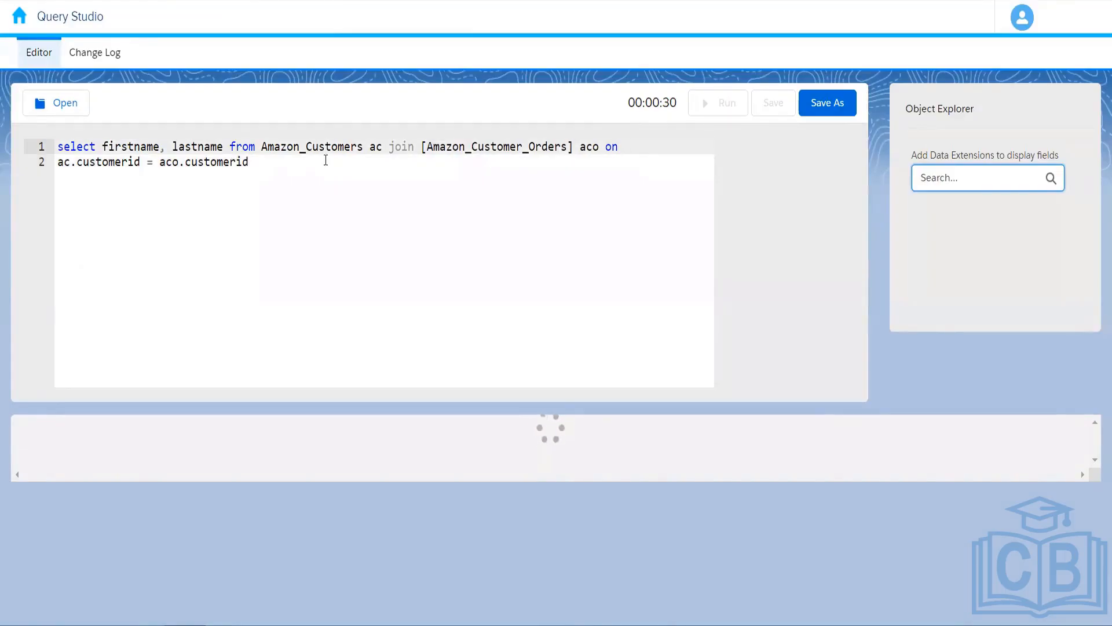
click(265, 157)
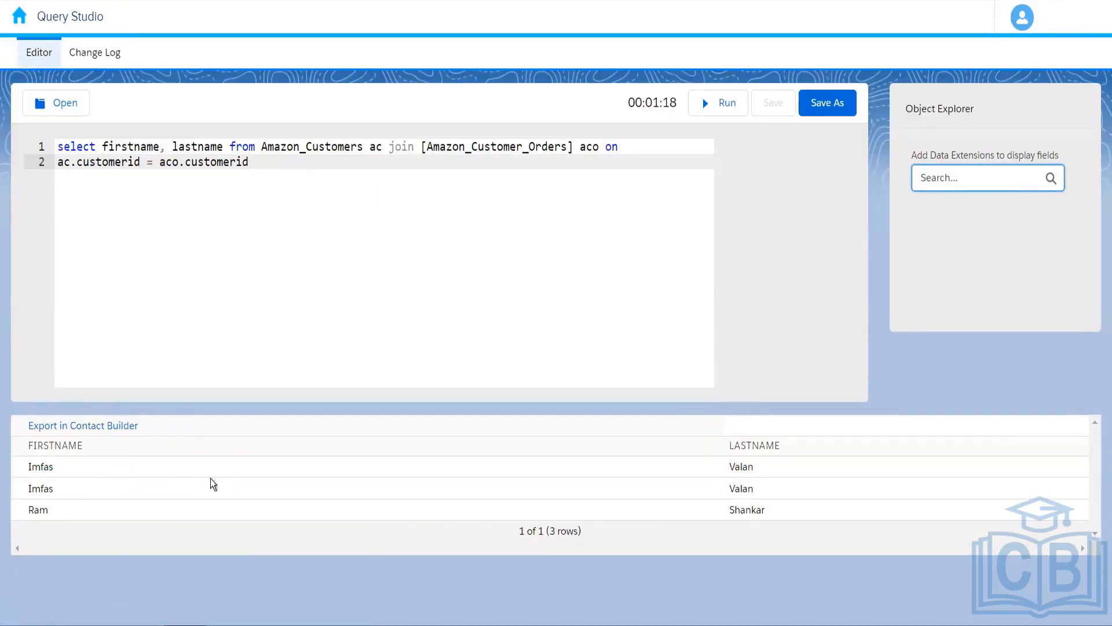
click(225, 149)
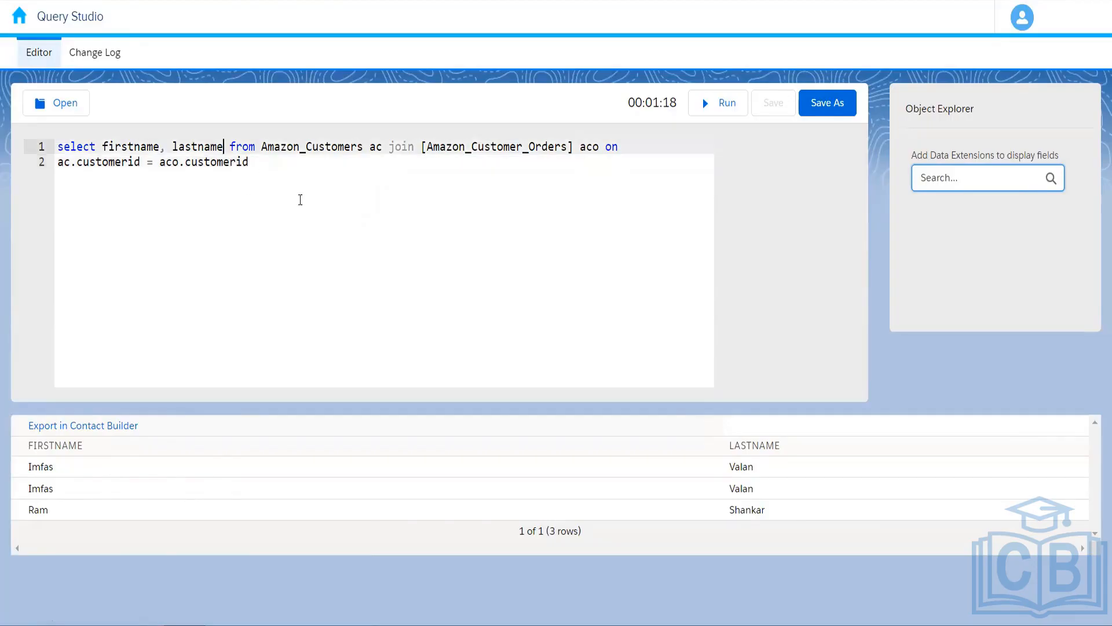
Add ordernumber after lastname in the SELECT list and rerun the query.
text(,order)
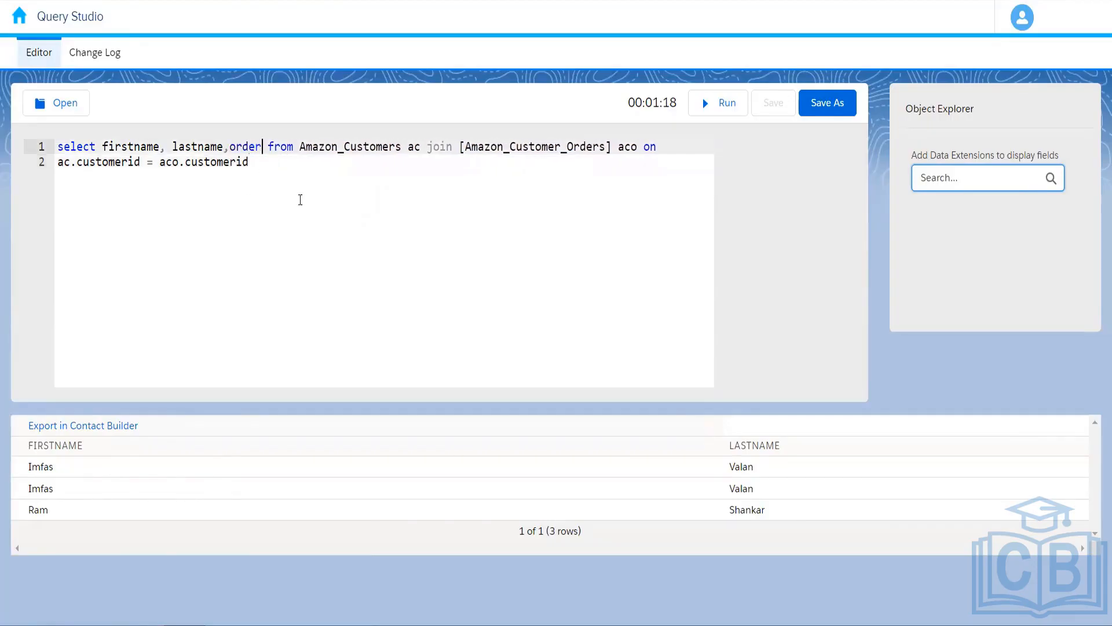
text(number)
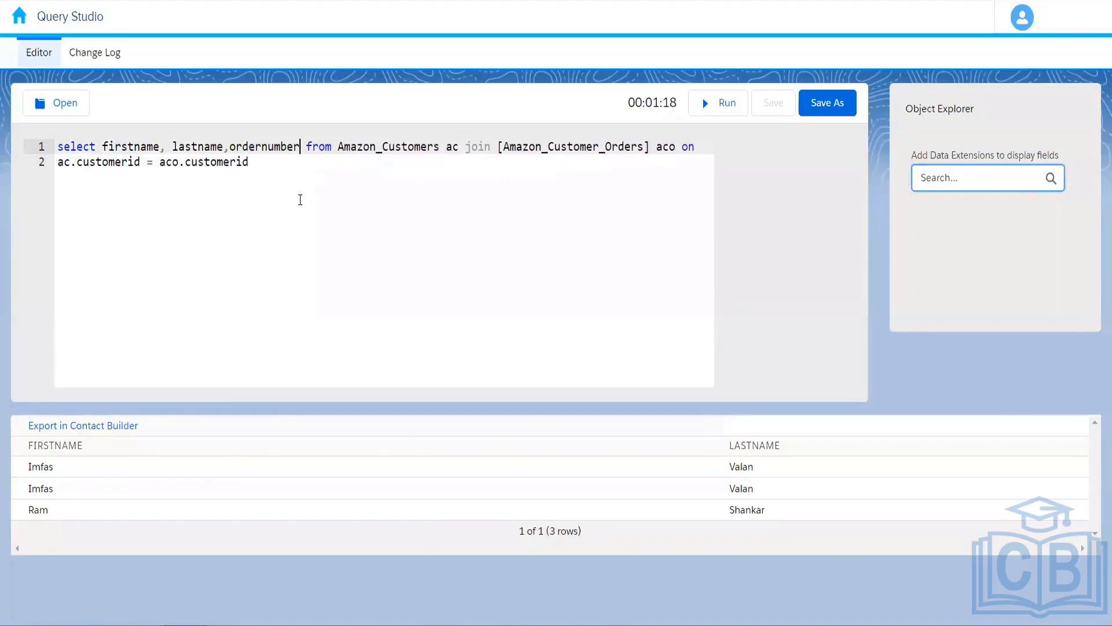
click(706, 104)
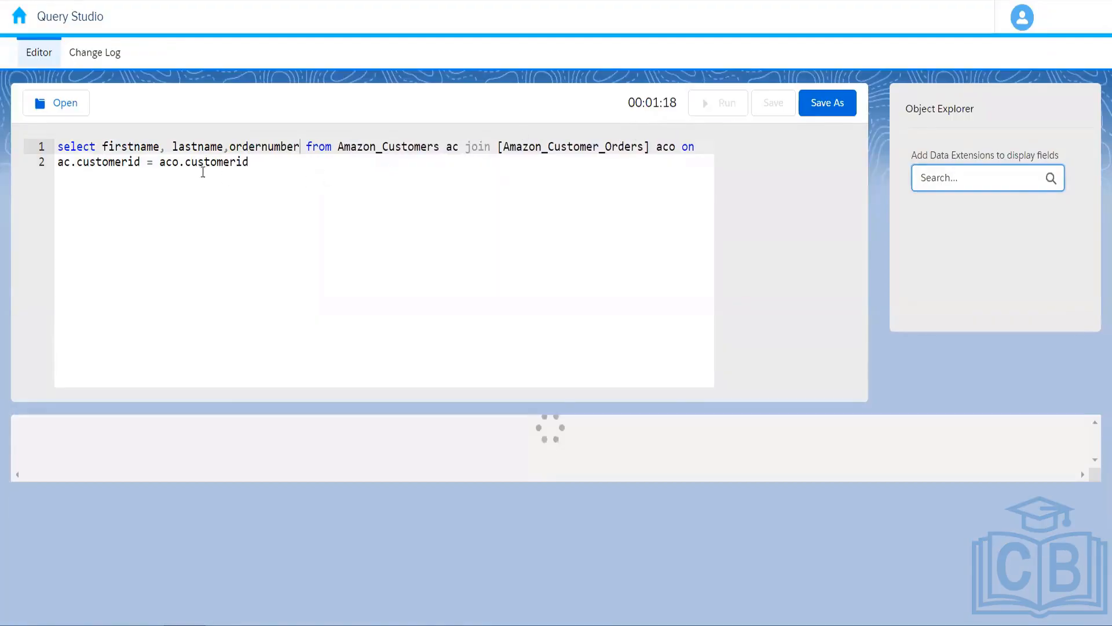
drag(264, 163, 56, 146)
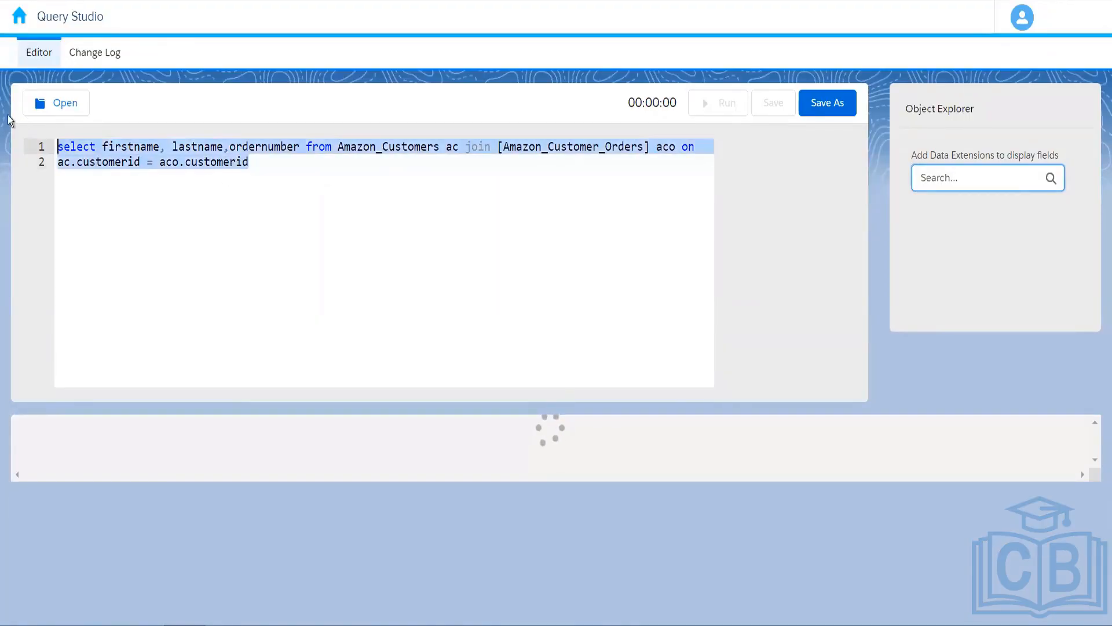
click(299, 191)
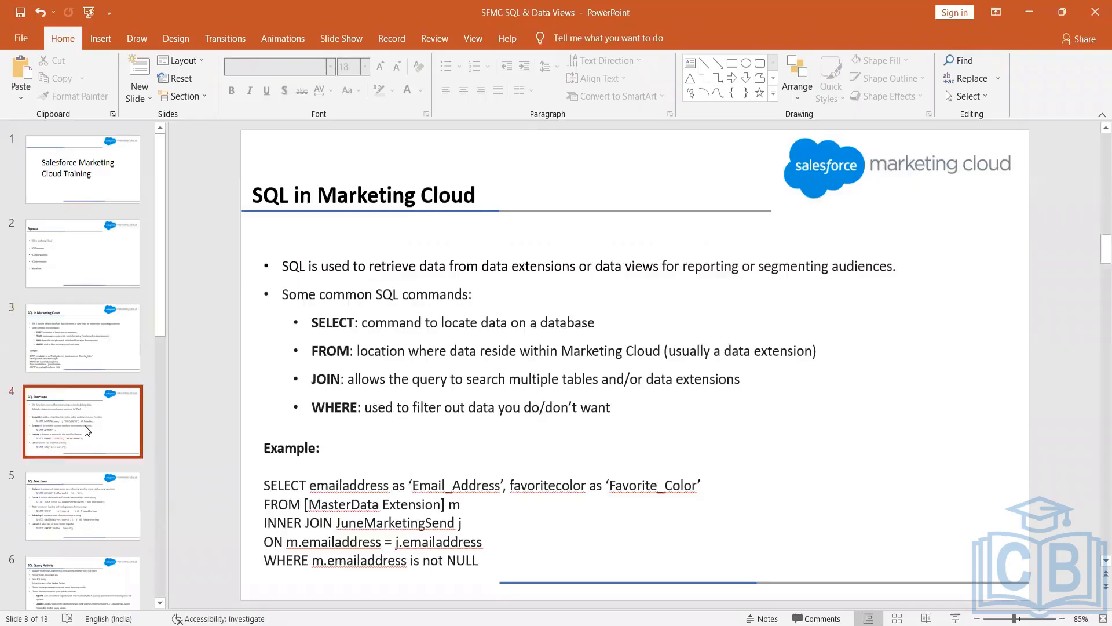
click(85, 425)
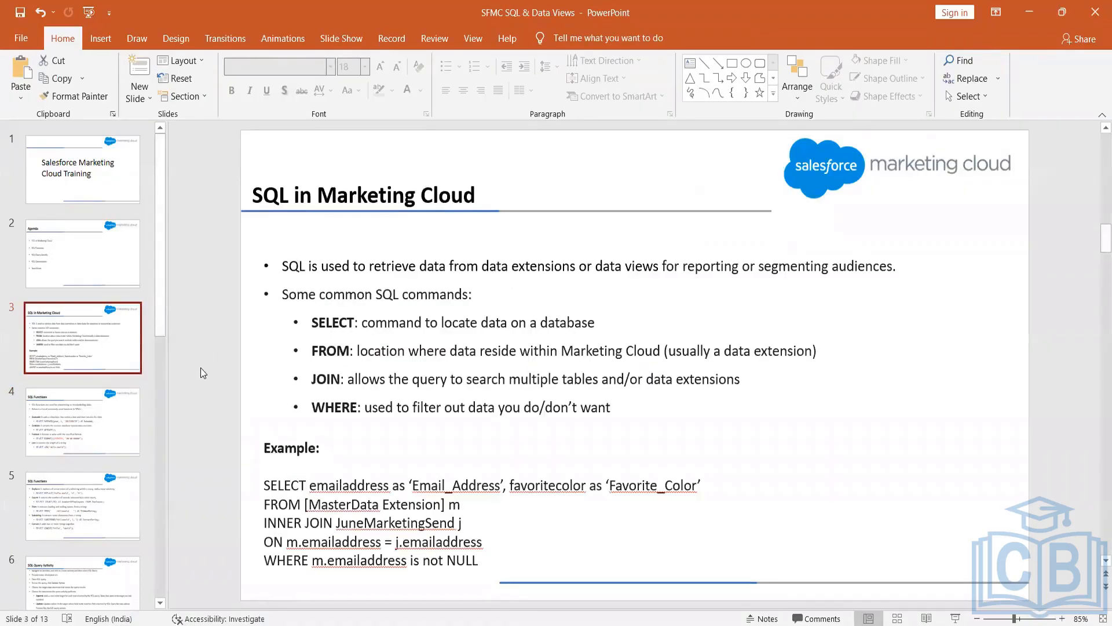
Display slide 4, 'SQL Functions', in the SFMC SQL & Data Views deck.
click(43, 456)
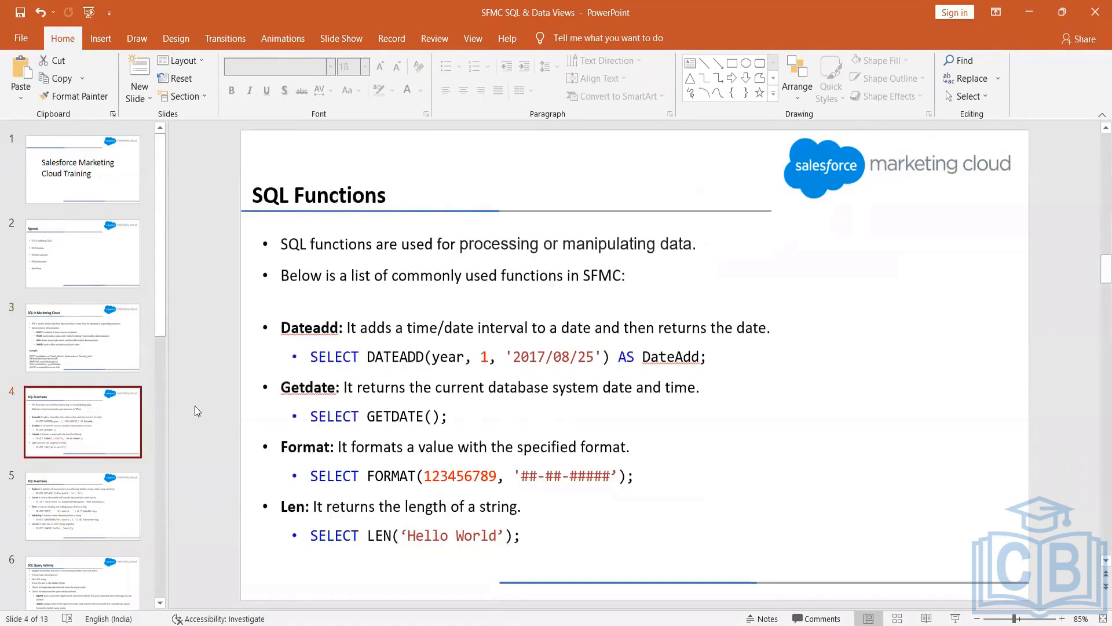
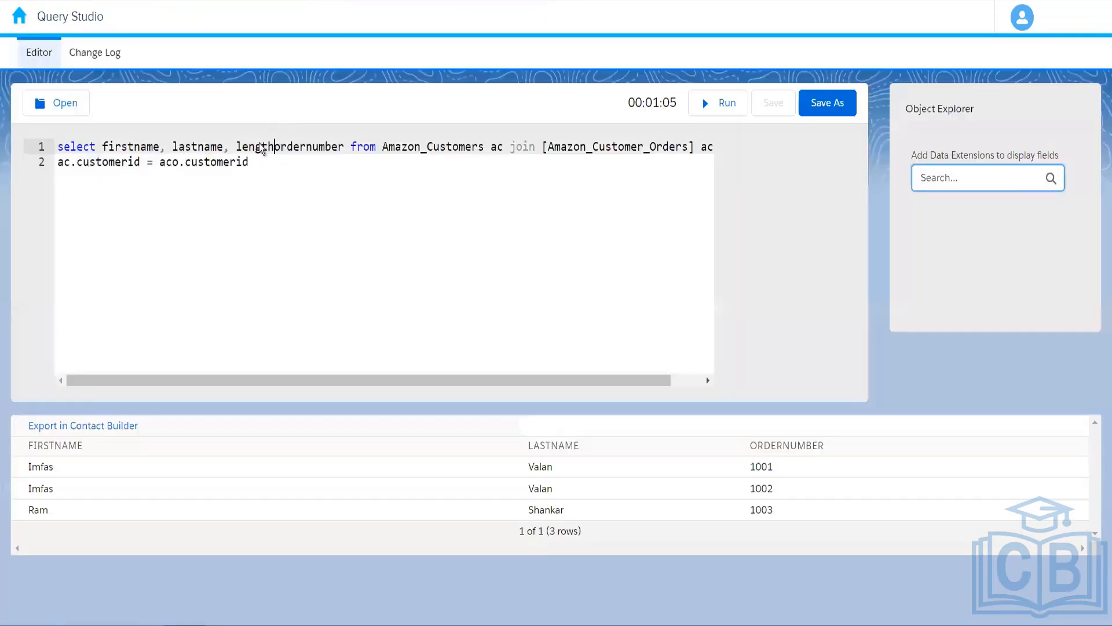
Change the misspelled length to 'len(firstname),' before ordernumber and rerun the query.
key(BackSpace)
key(BackSpace)
key(BackSpace)
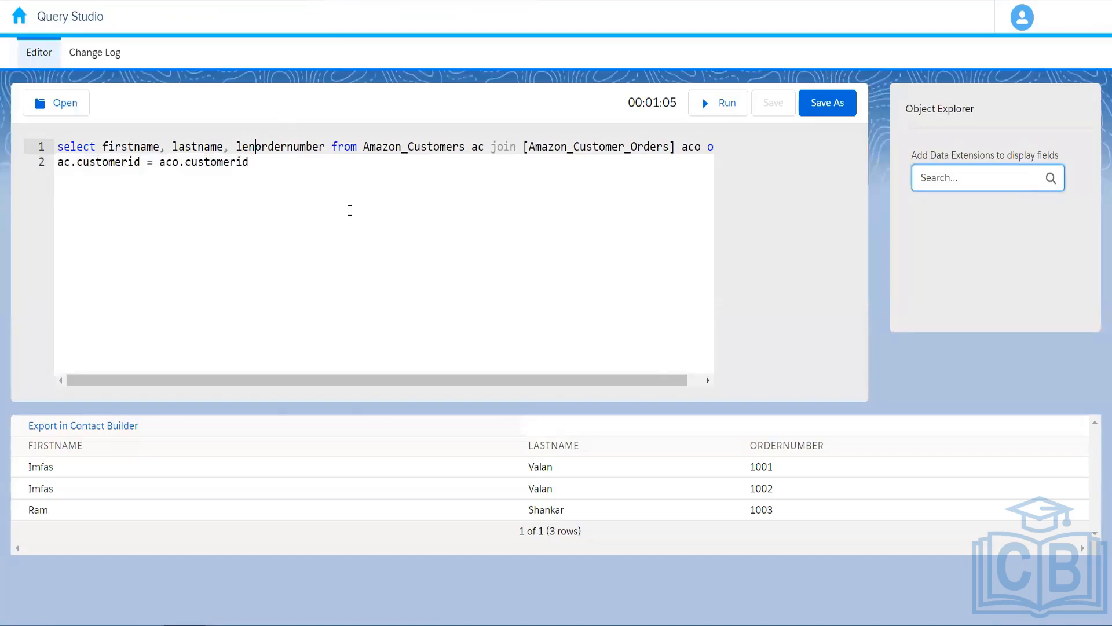
text(()
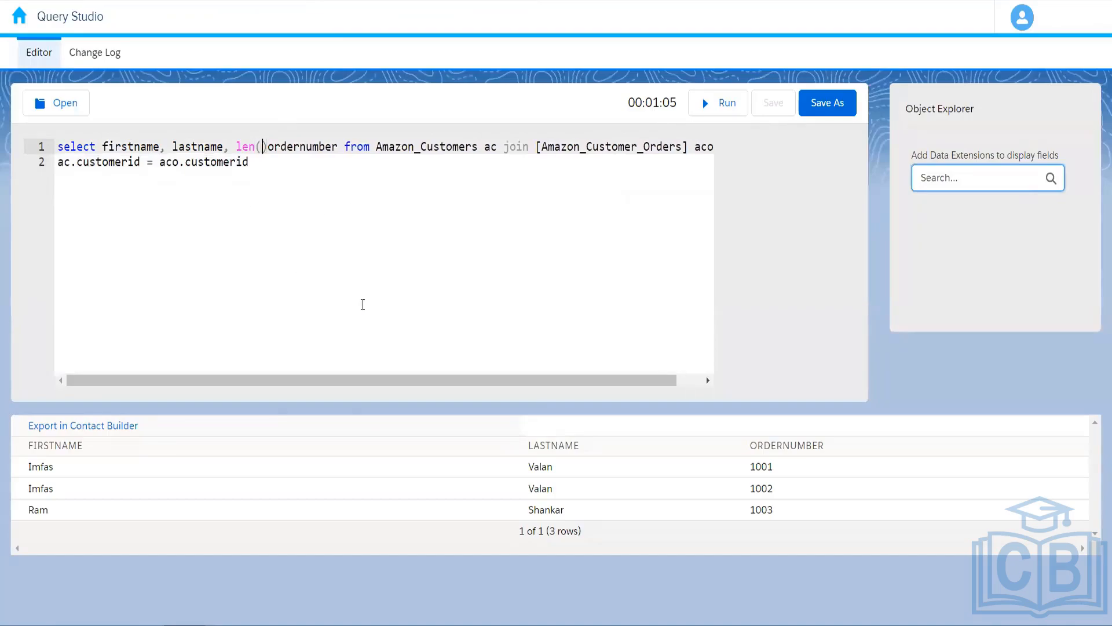
text(first)
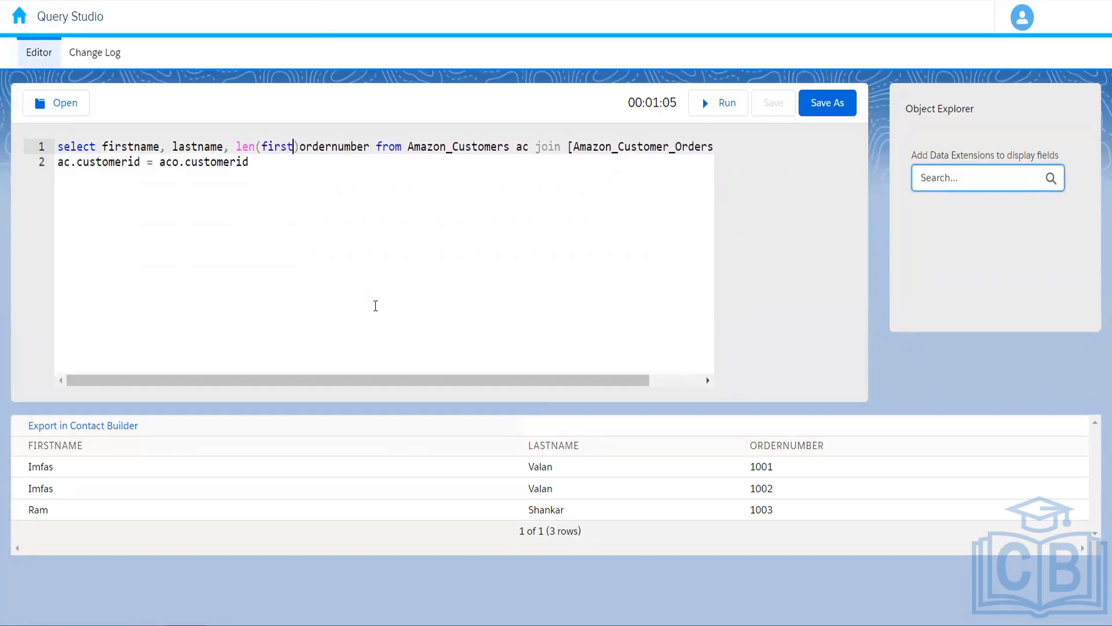
text(name))
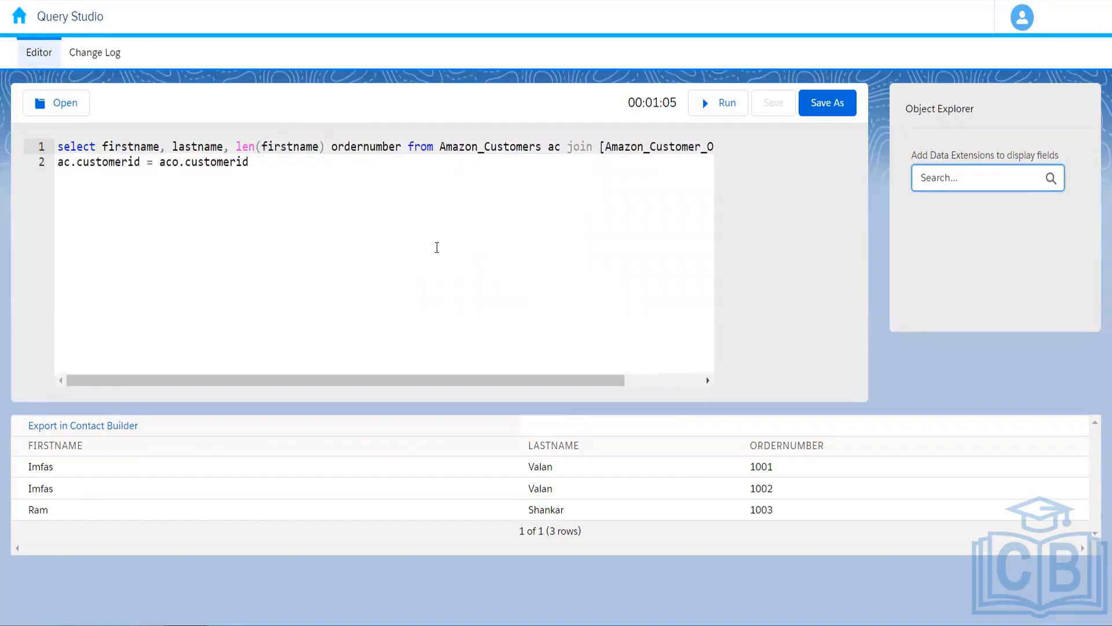
key(BackSpace)
text(,)
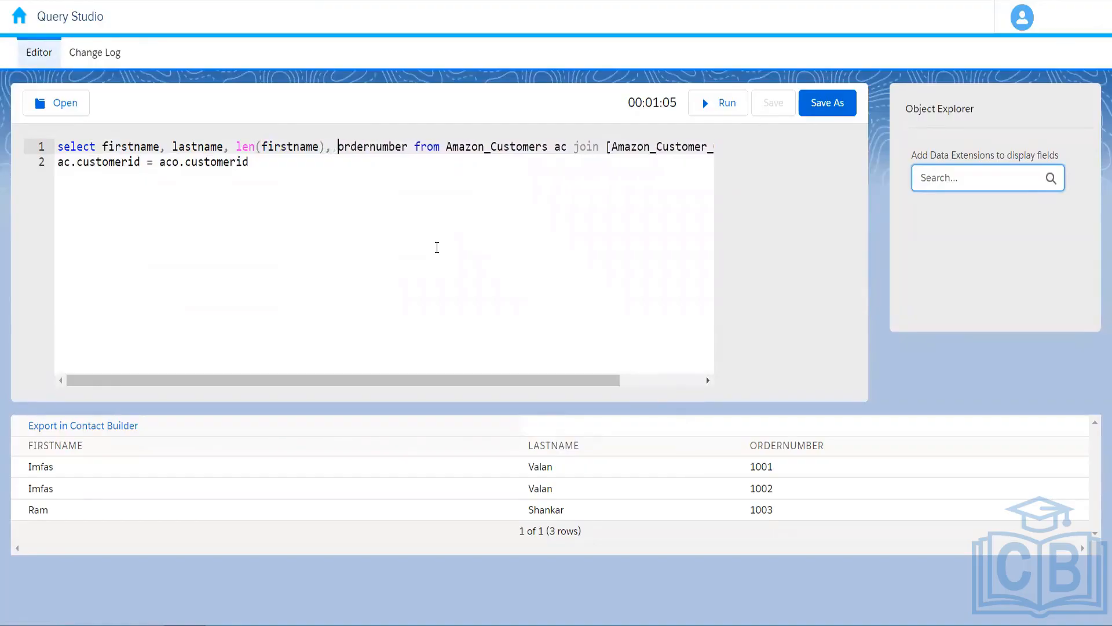
click(718, 104)
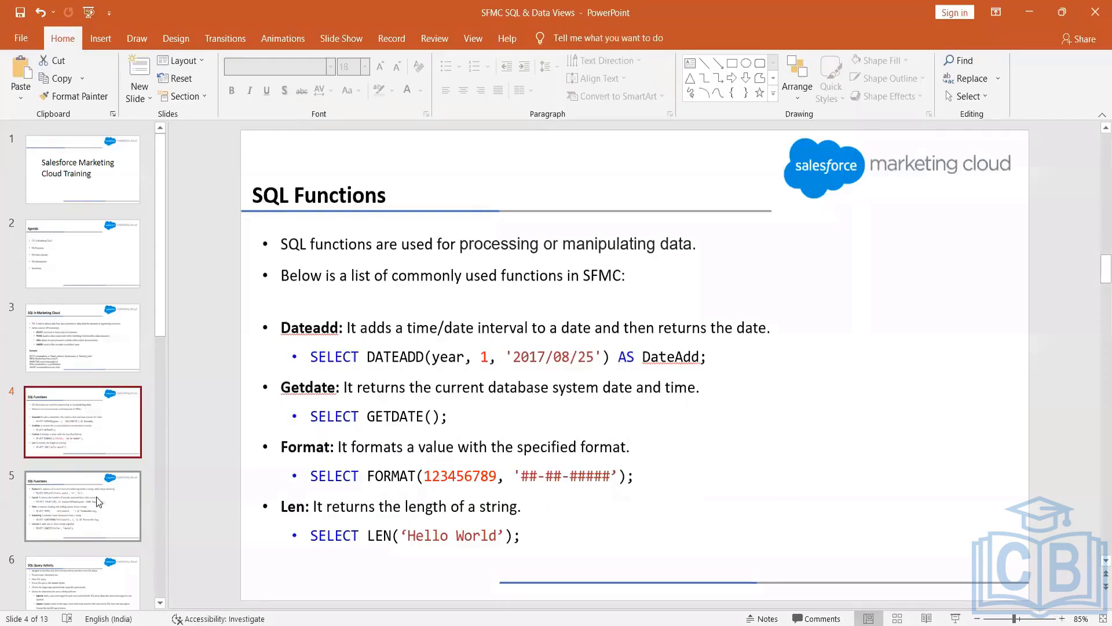
Move the deck from the SQL Functions slide on to slide 6, 'SQL Query Activity'.
click(96, 496)
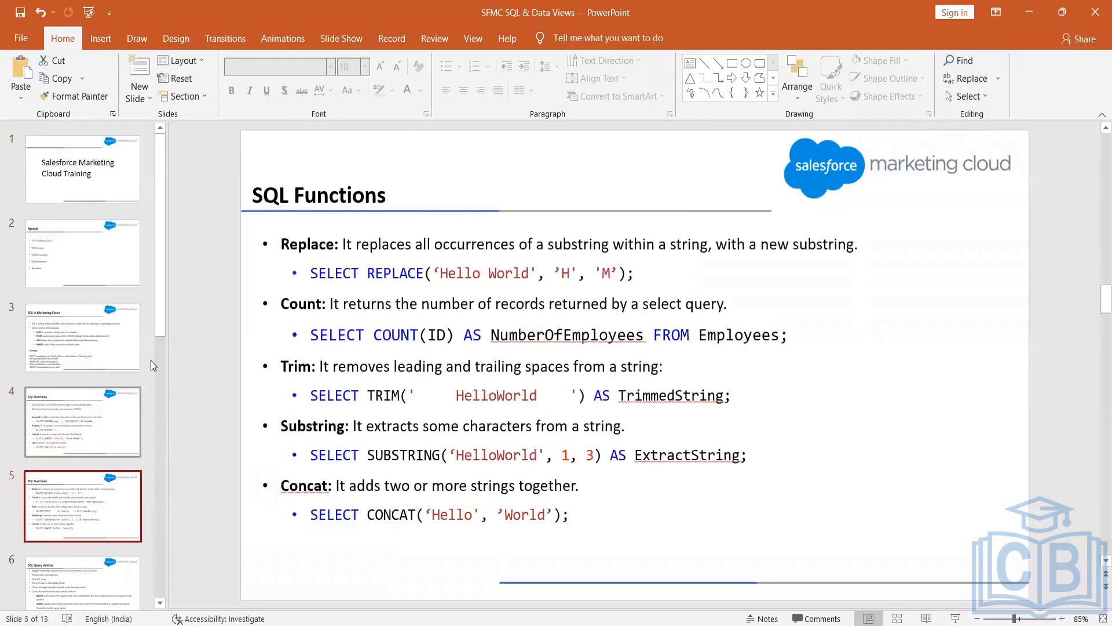
drag(160, 332, 160, 395)
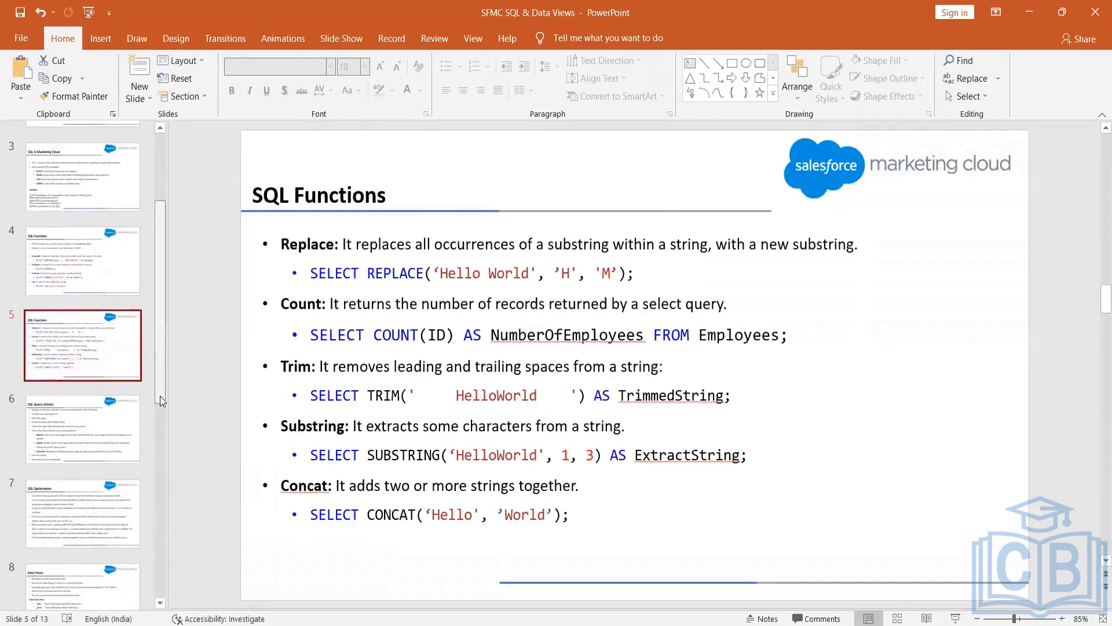
click(212, 398)
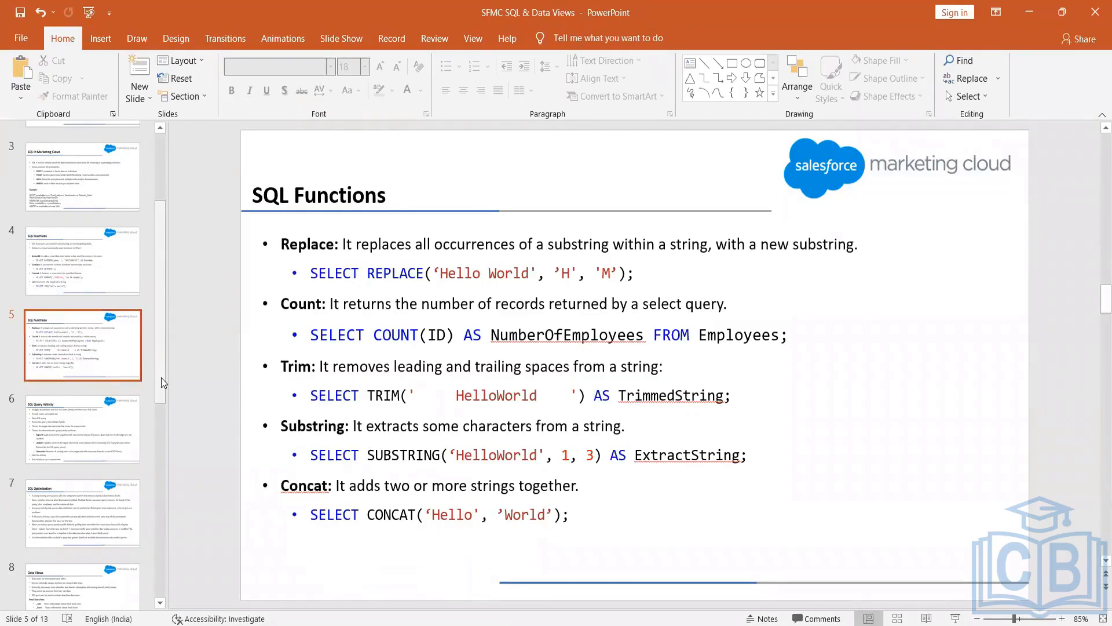
click(90, 444)
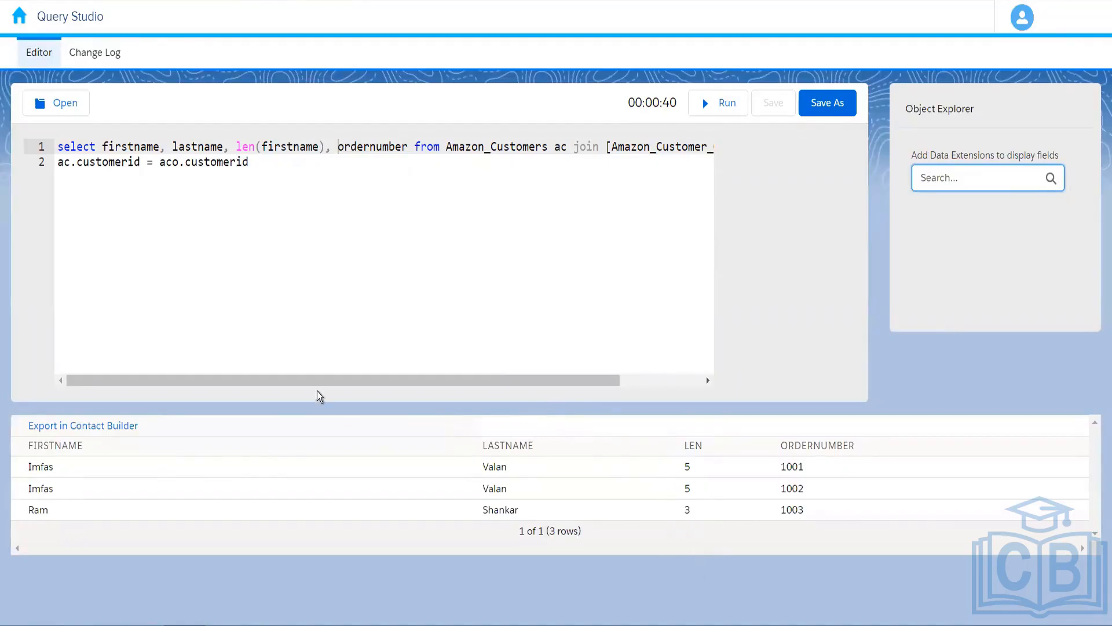
Step back through the Amazon_Customers and Amazon_Customer_Orders tabs, then duplicate the current tab.
key(ctrl+shift+Tab)
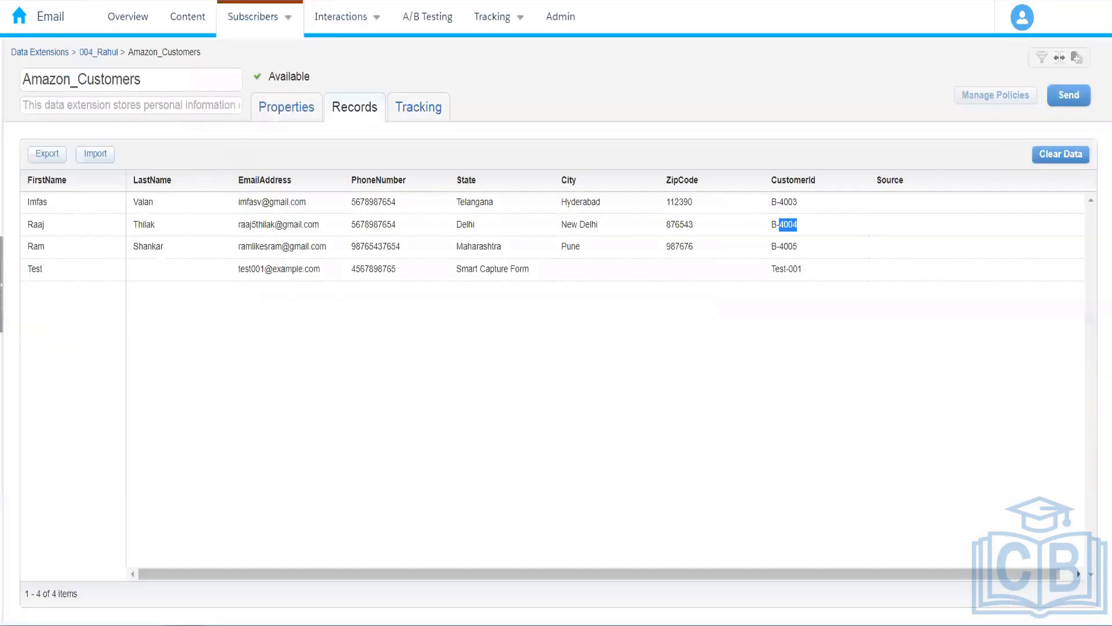
key(ctrl+shift+Tab)
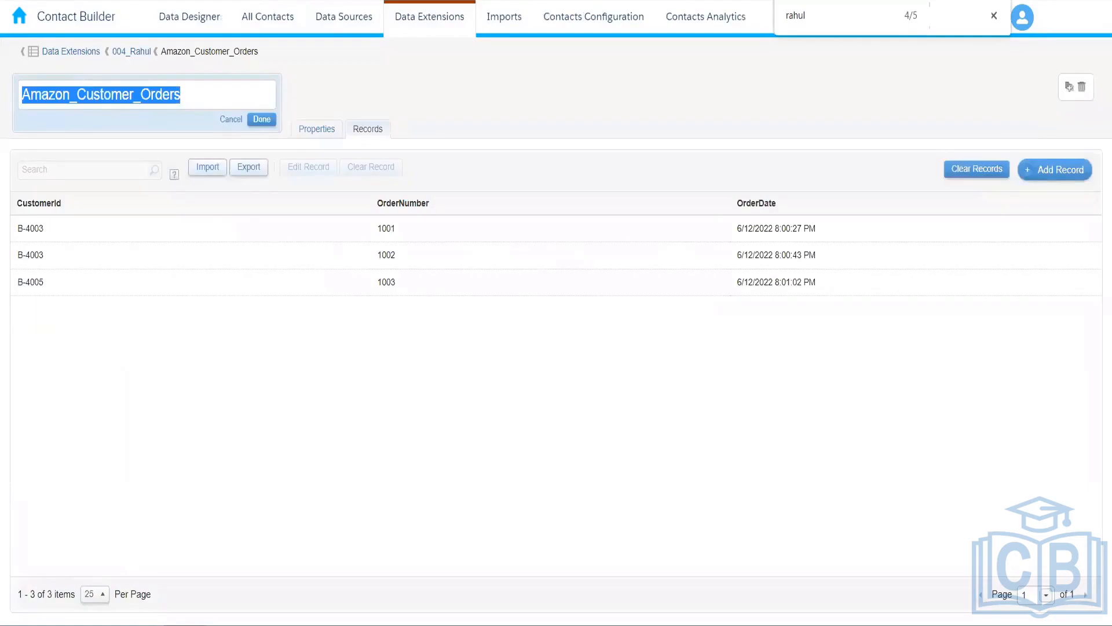
right_click(293, 1)
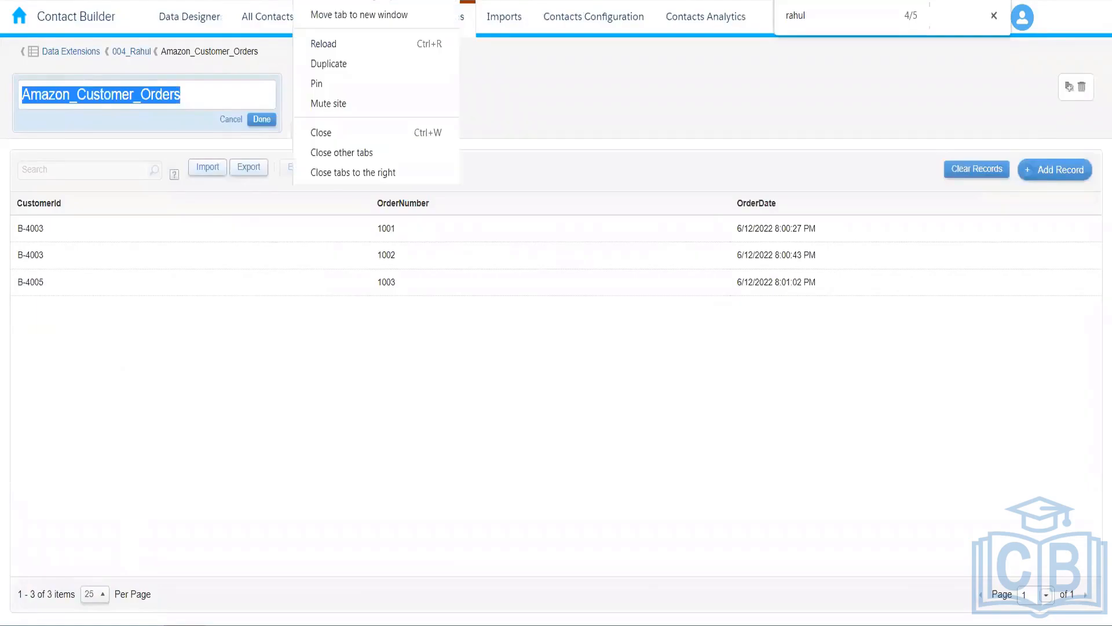
click(332, 59)
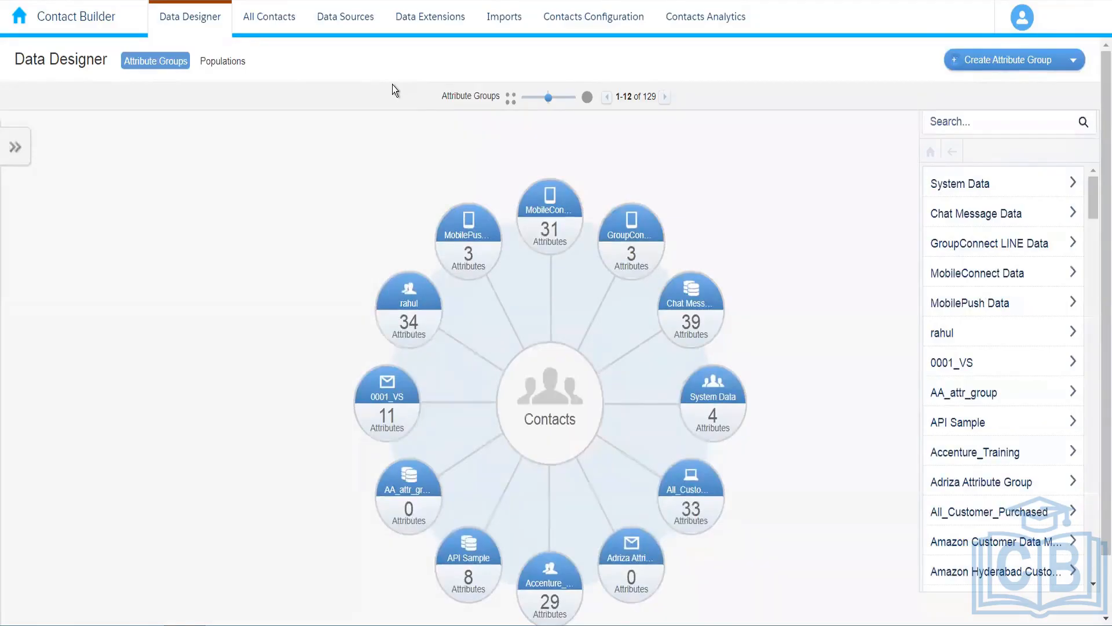
Browse the folder tree and show only the automations in the 002_Rahul folder.
click(413, 23)
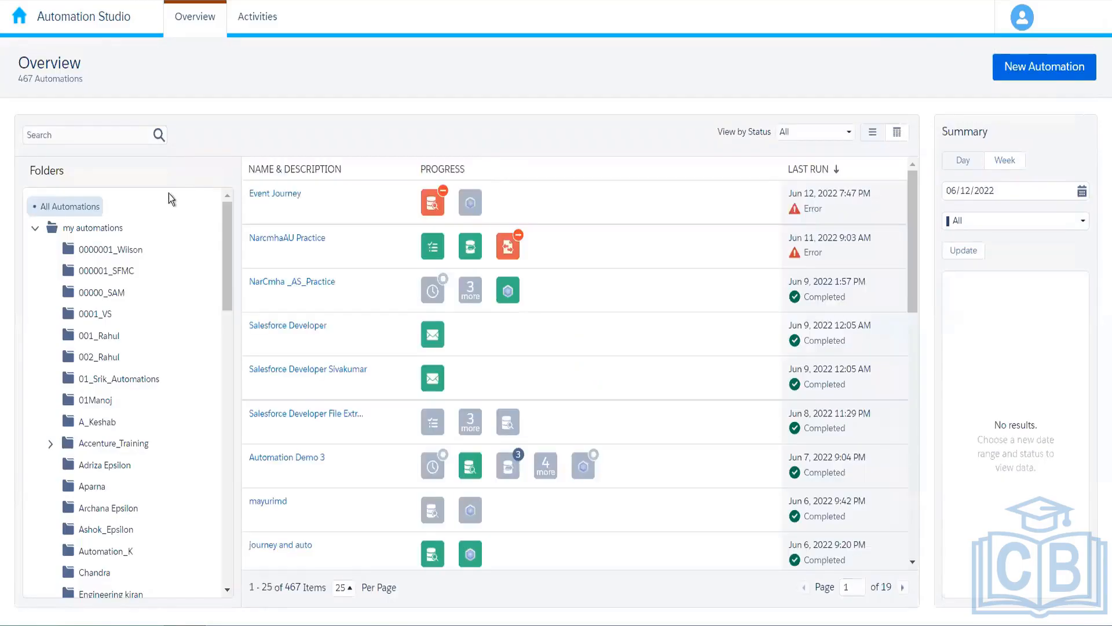
drag(226, 262, 228, 328)
scroll(226, 328, down, 6)
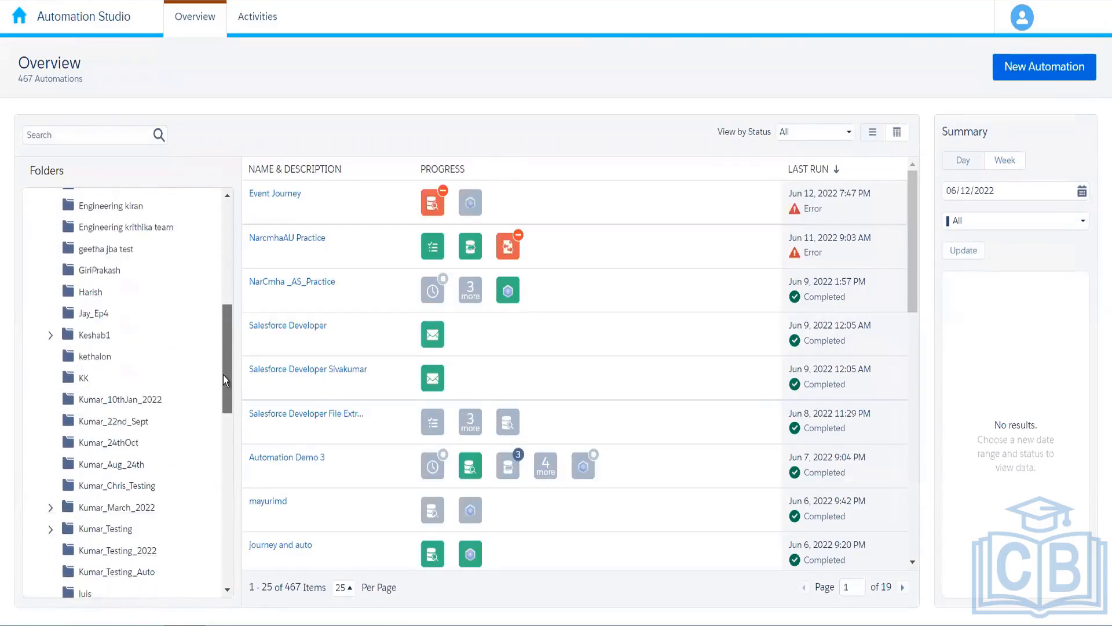
scroll(214, 301, up, 3)
scroll(214, 301, up, 10)
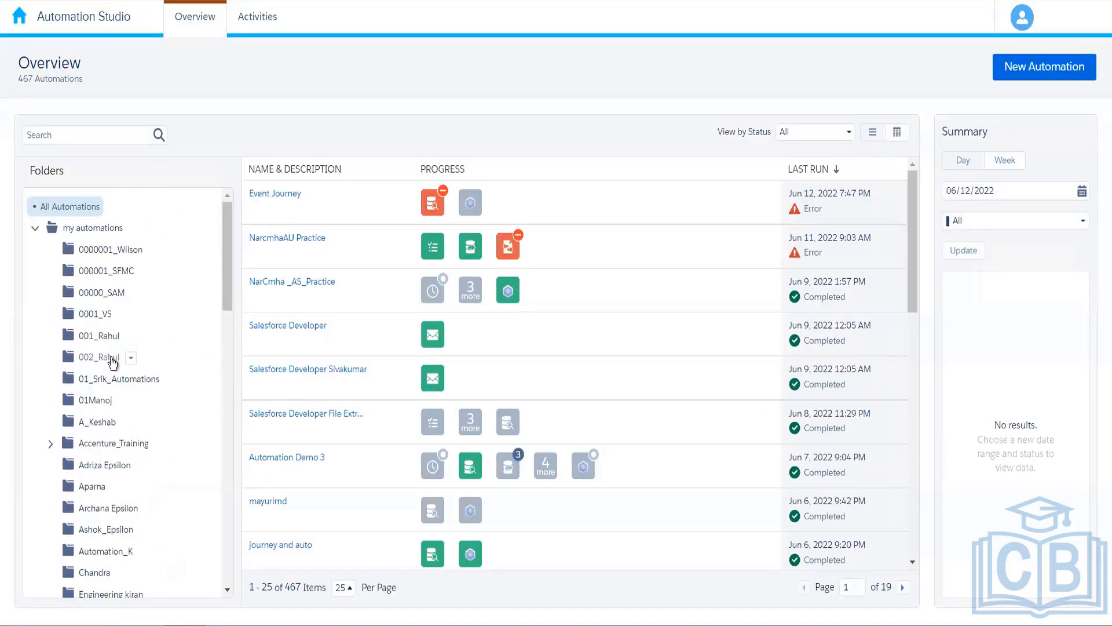
click(144, 358)
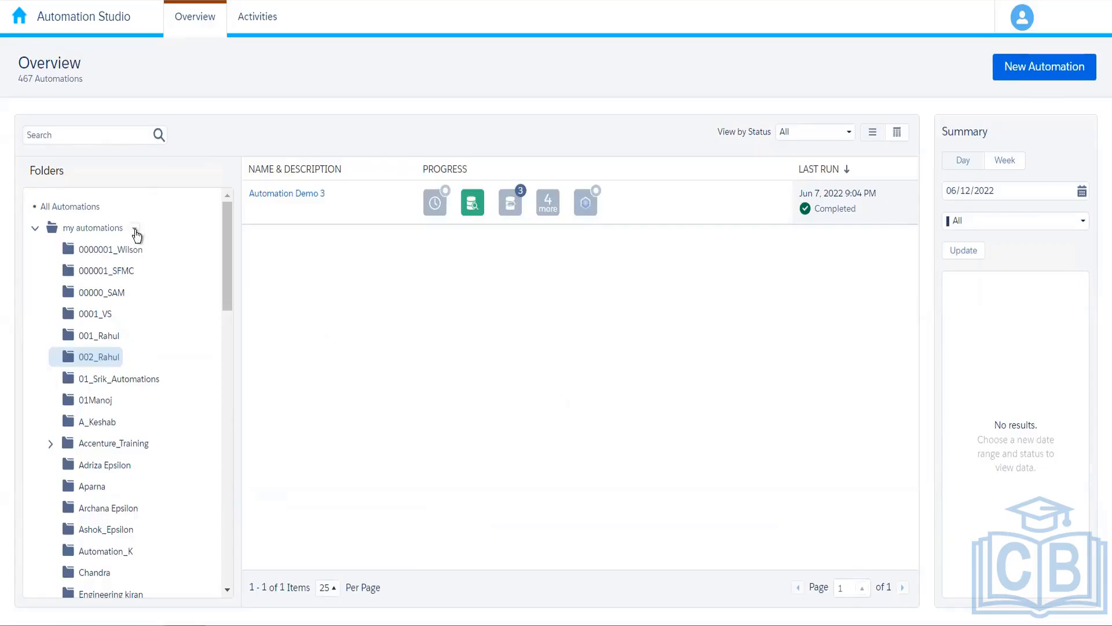
Create and open a new folder 004_Rahul under my automations, then start a new automation.
click(135, 231)
click(157, 265)
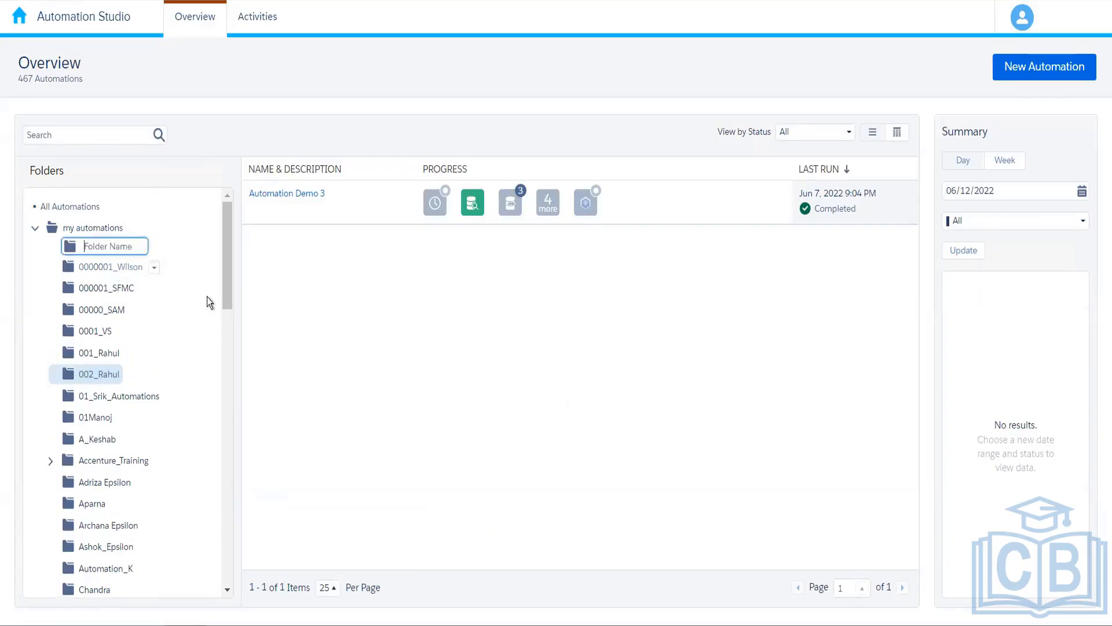
text(004)
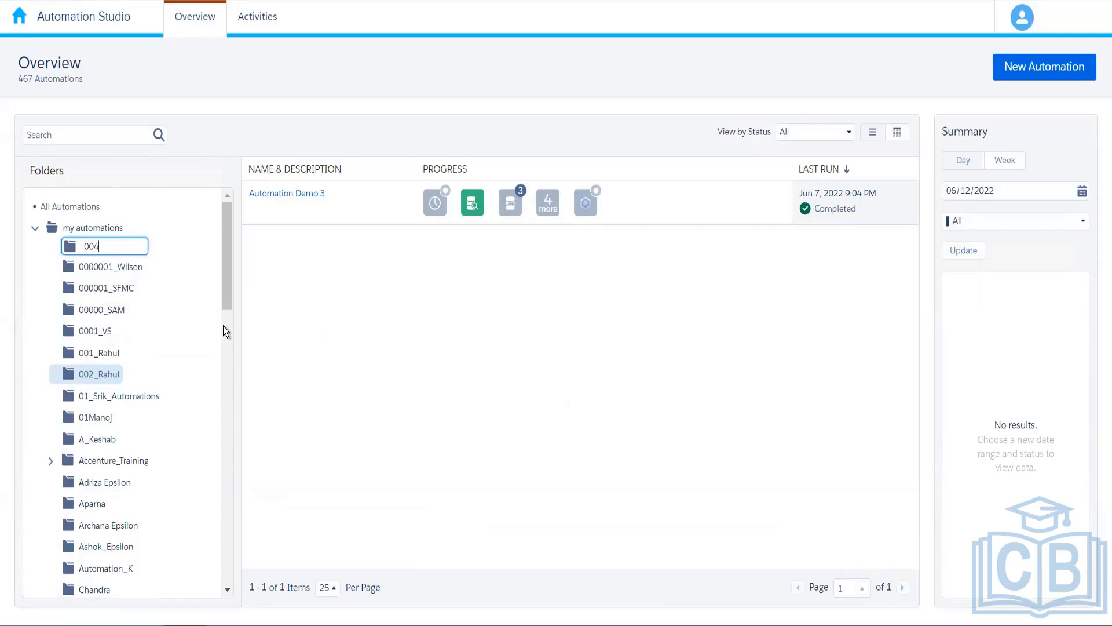
text(_Rahul)
key(Return)
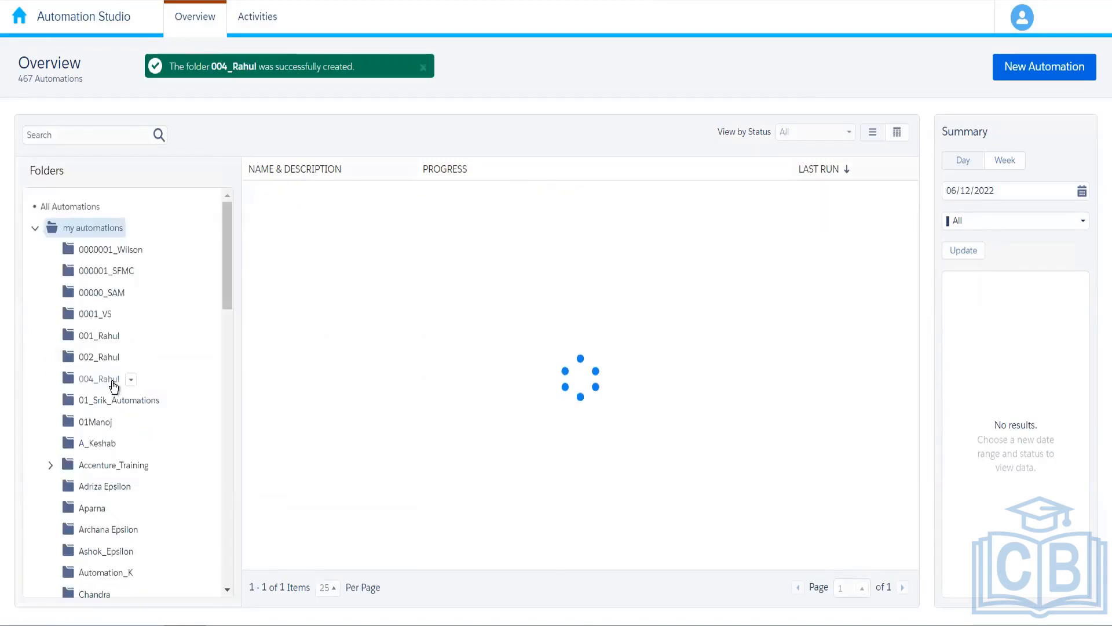
click(114, 383)
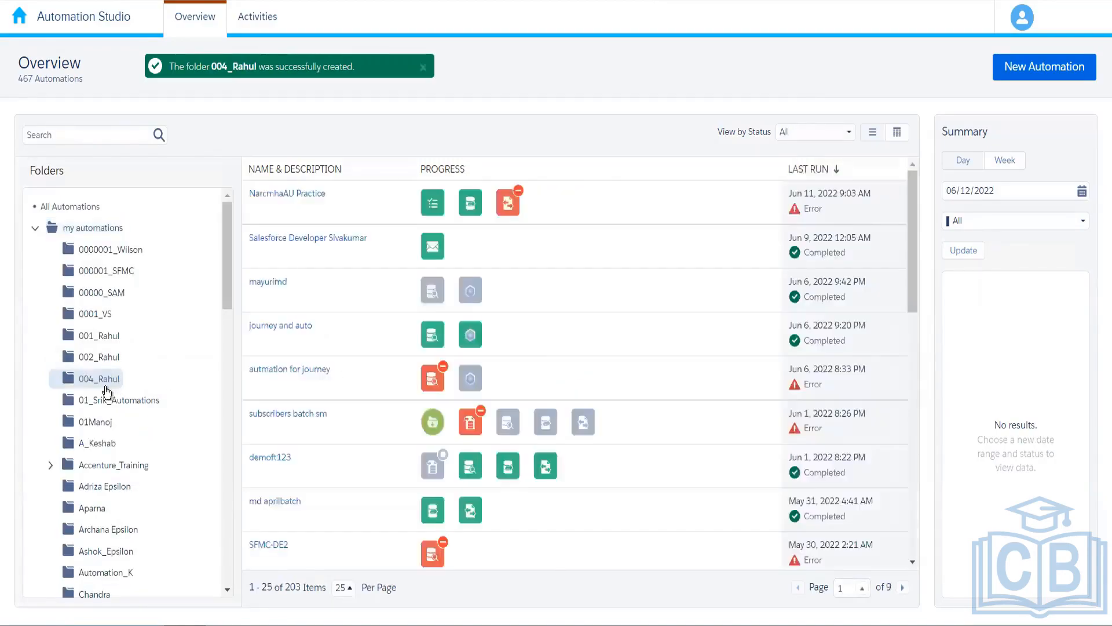
click(1052, 72)
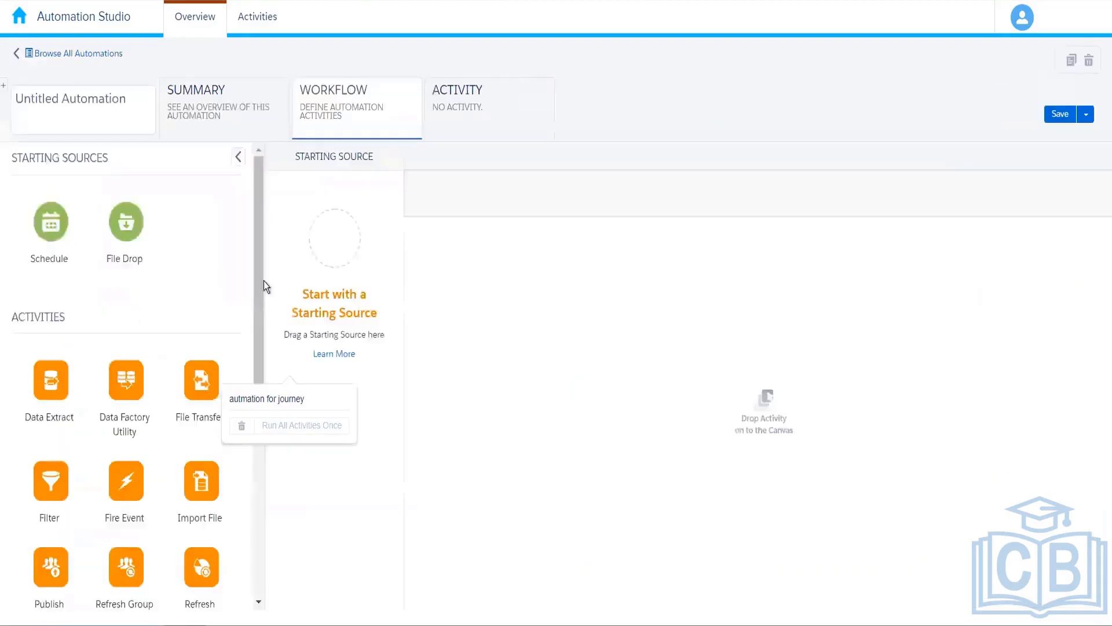
Drag a SQL Query activity onto the automation canvas as Step 1.
drag(256, 359, 255, 579)
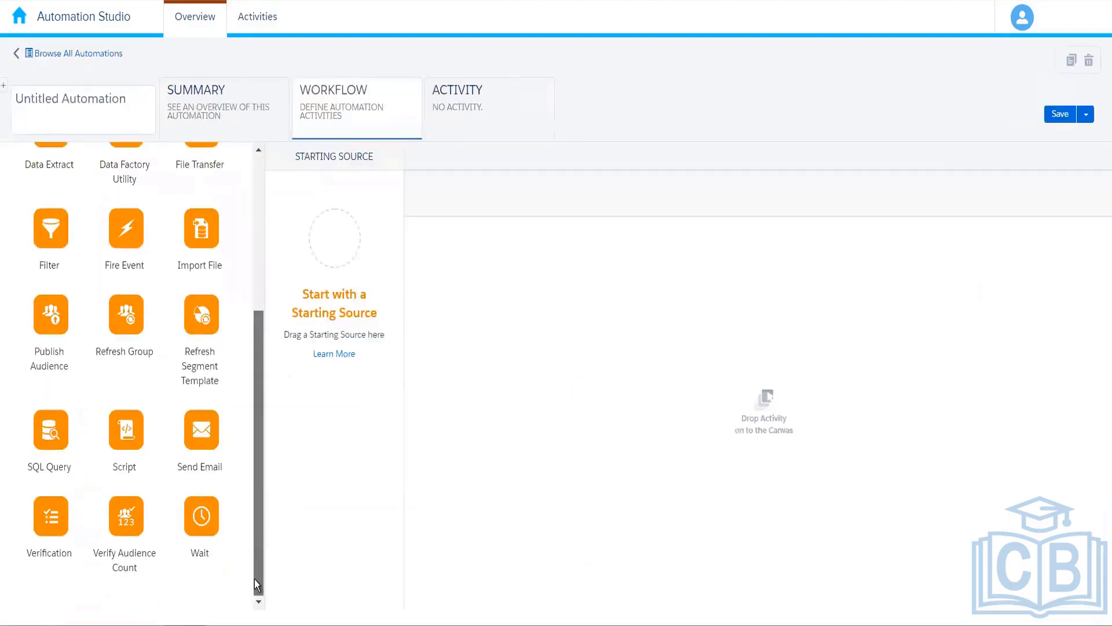
drag(56, 457, 582, 325)
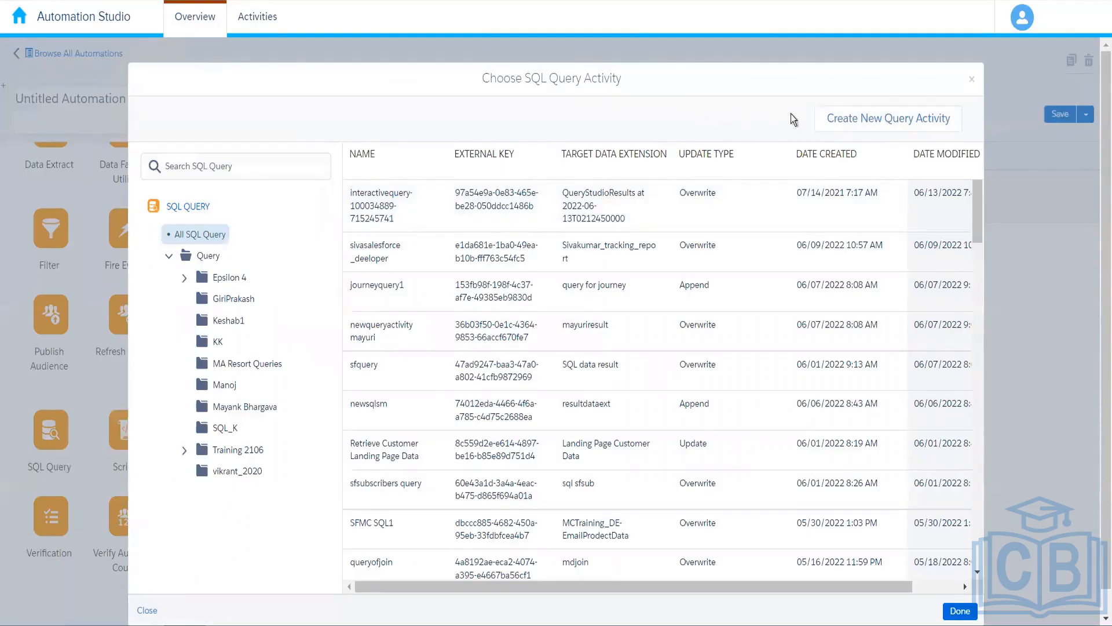
Create a new query activity named 'Customer_Order_Details Query'.
click(893, 124)
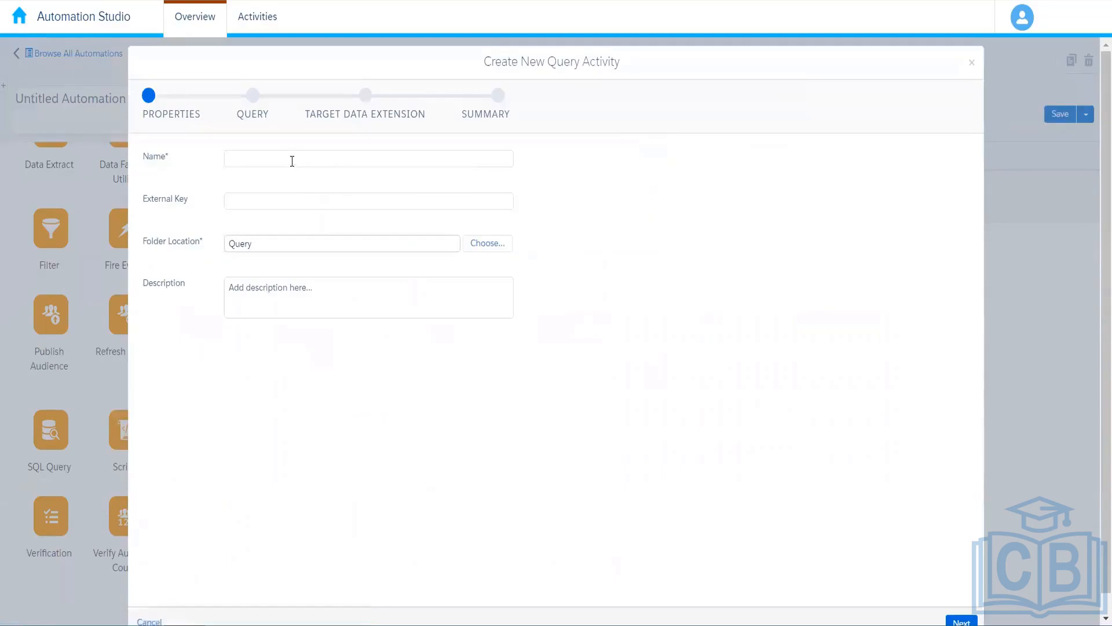
click(292, 161)
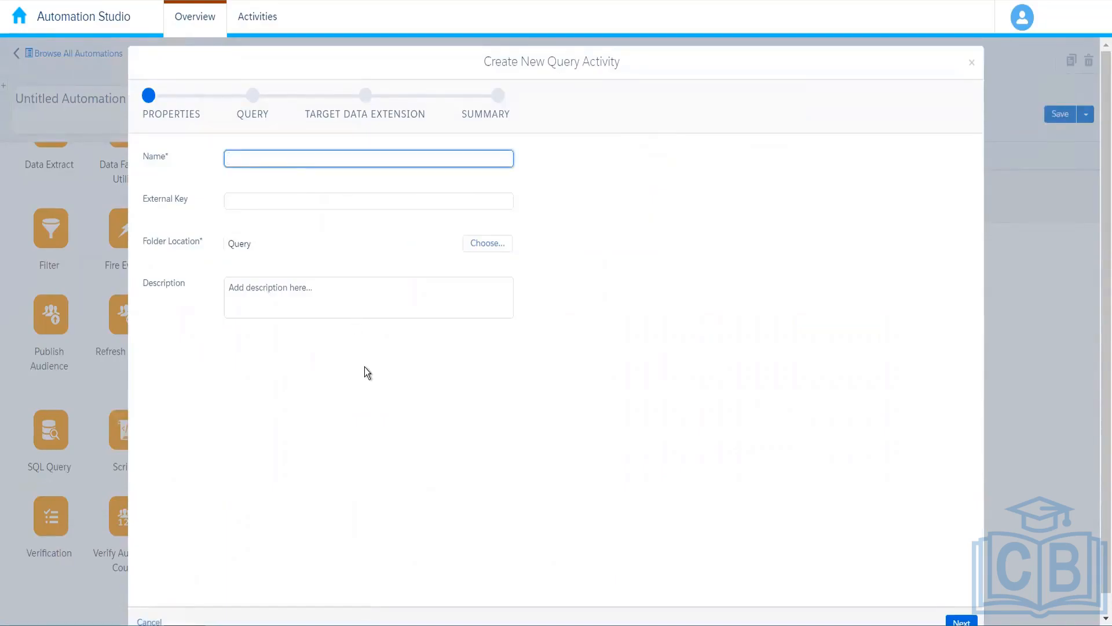
text(Custome)
text(r_Order_Details)
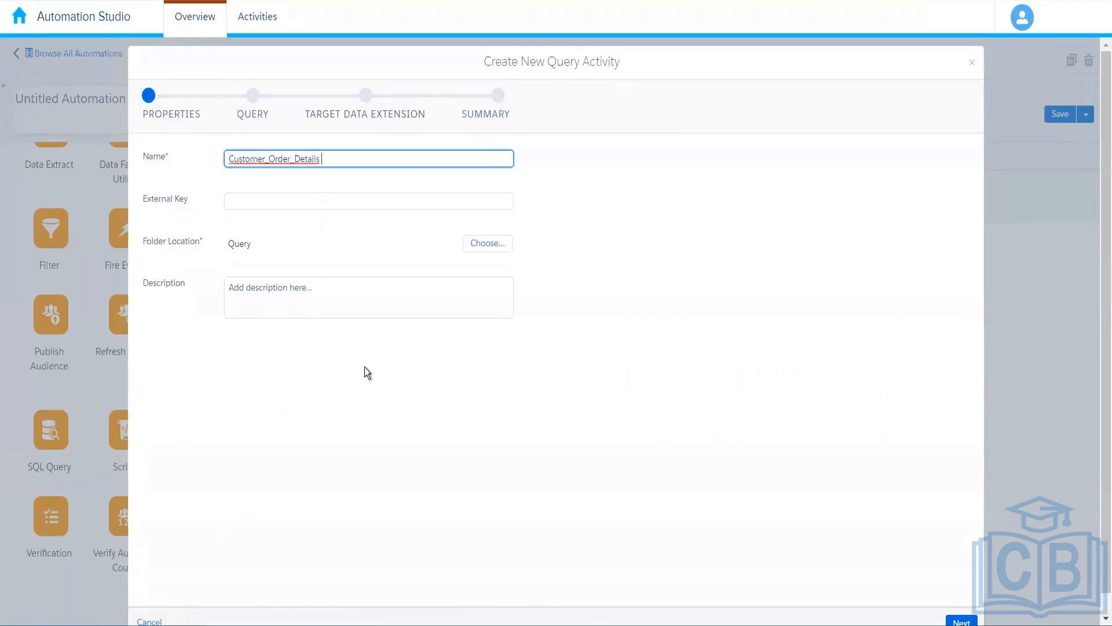
text( Query)
click(286, 346)
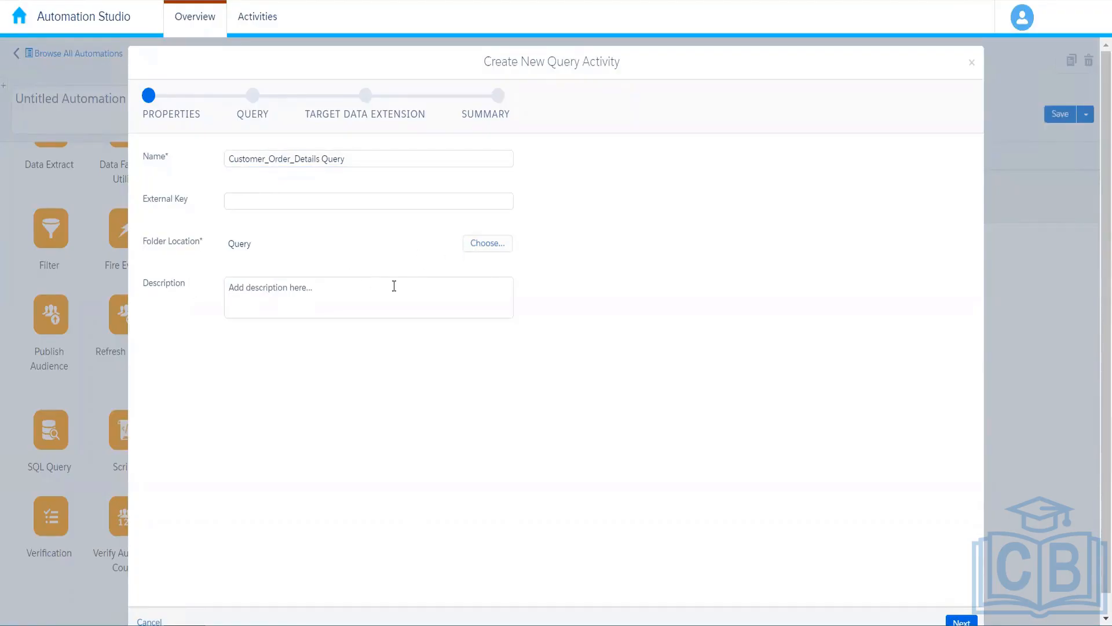
drag(1102, 301, 1100, 395)
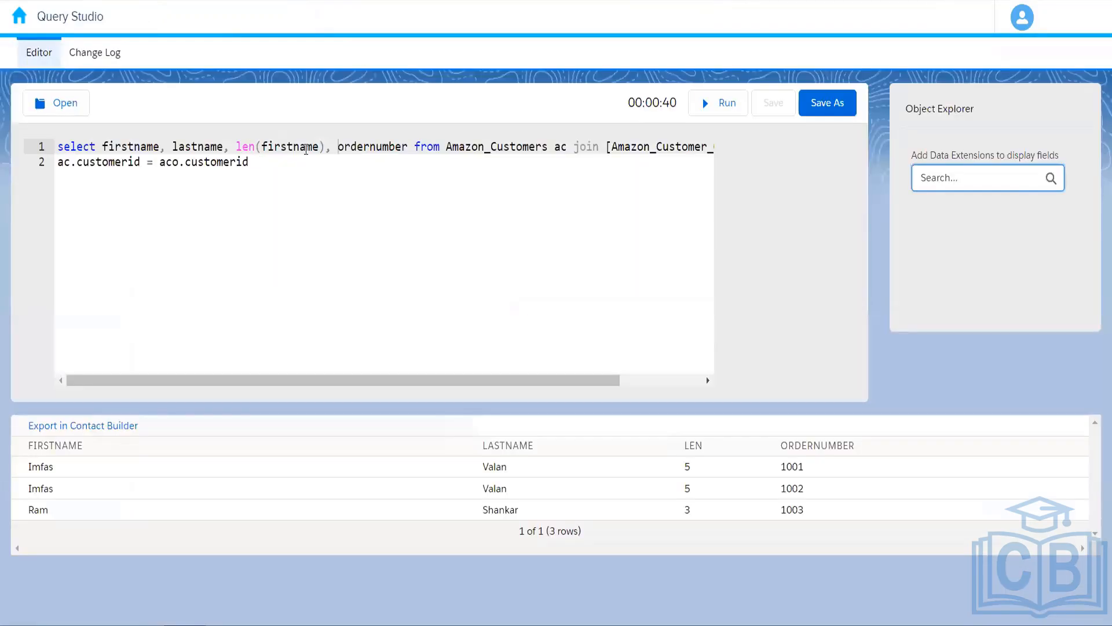
Drop len(firstname) from the Query Studio join query and paste the query into the activity's SQL editor.
drag(257, 148, 237, 152)
key(BackSpace)
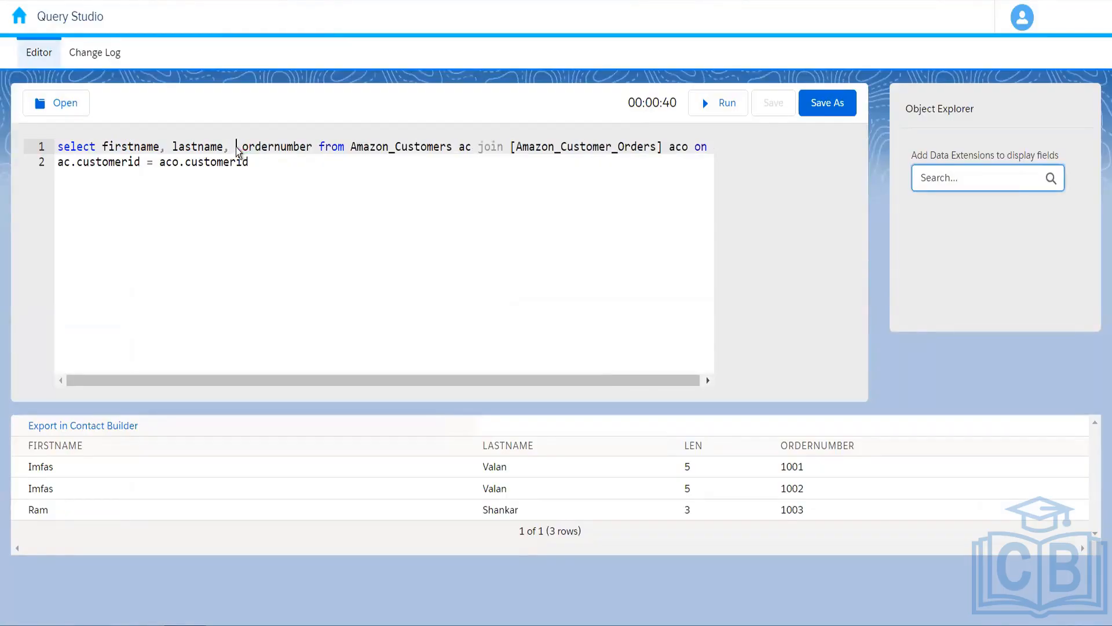
key(BackSpace)
key(ctrl+a)
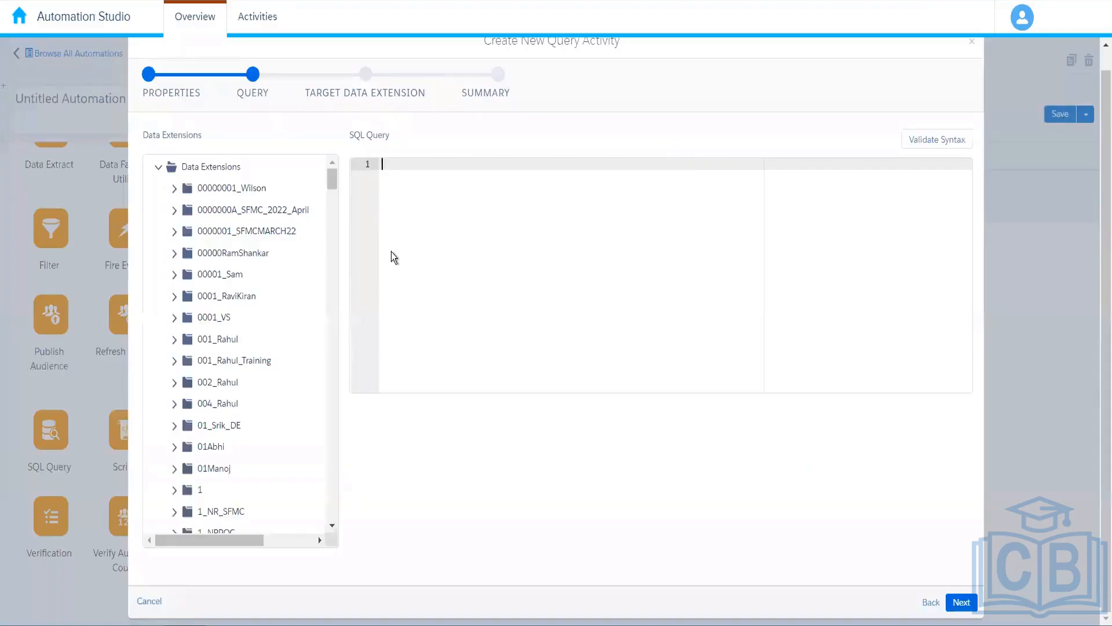
text(select firstname, lastname, ordernumber from Amazon_Customers ac join [Amazon_Customer_Orders] aco on ac.customerid = aco.customerid)
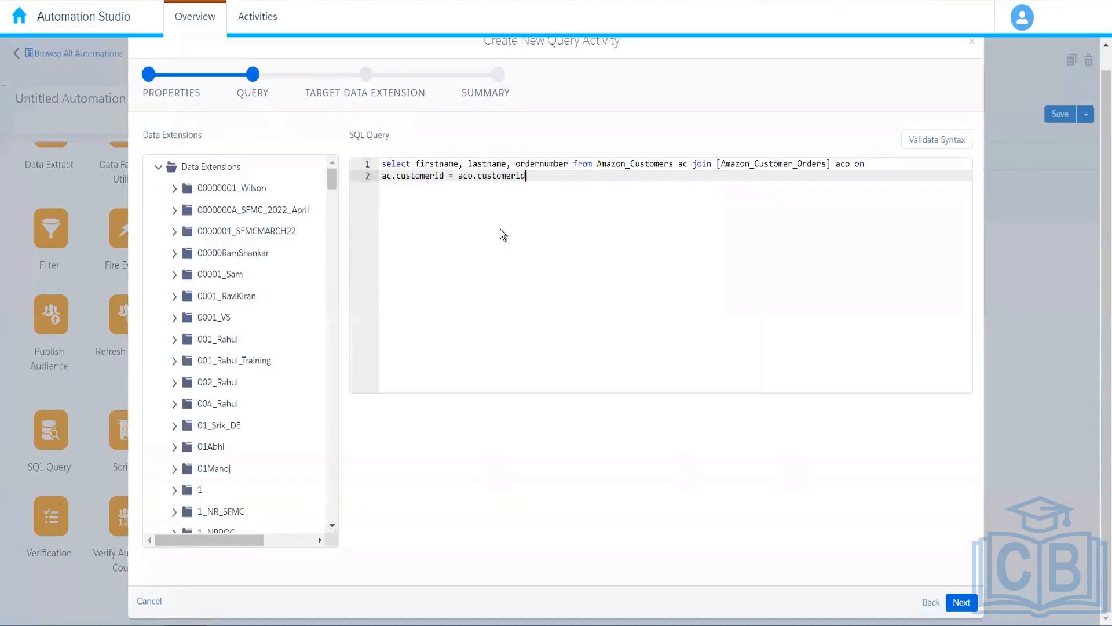
Validate the activity's join query until it reports Valid SQL Query Syntax.
click(934, 140)
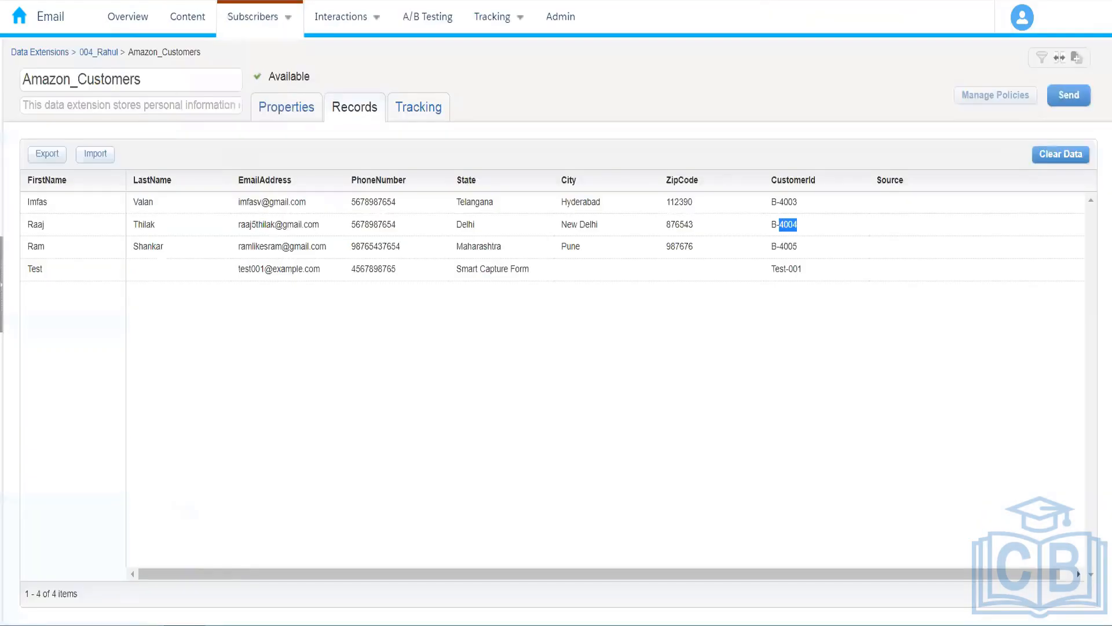
Go back from Amazon_Customers to the 004_Rahul folder listing its five data extensions.
click(112, 55)
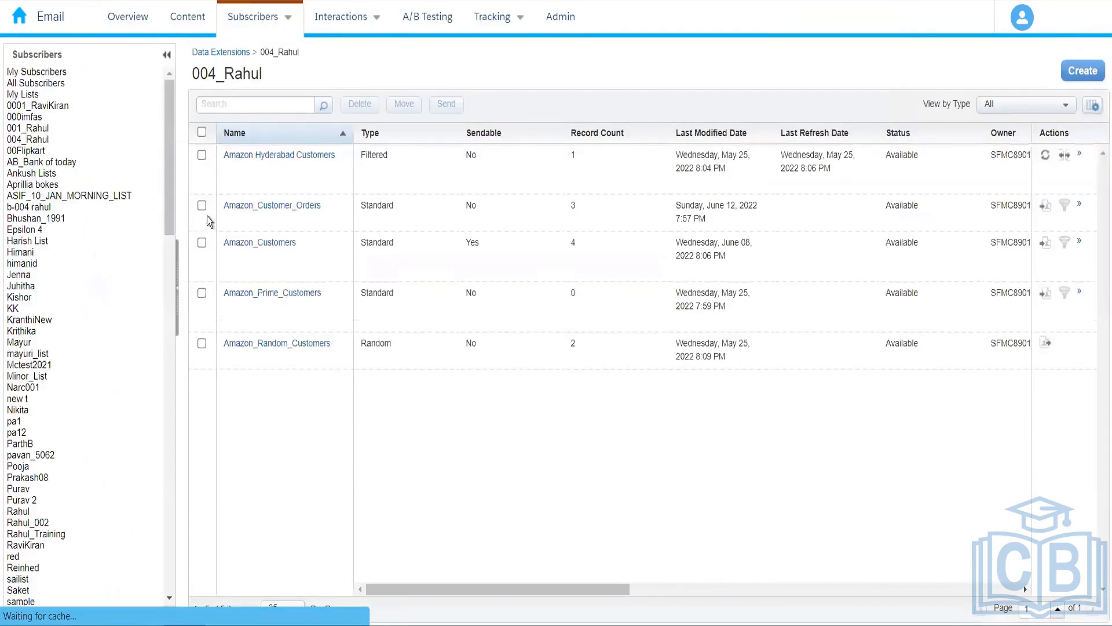
drag(168, 134, 184, 301)
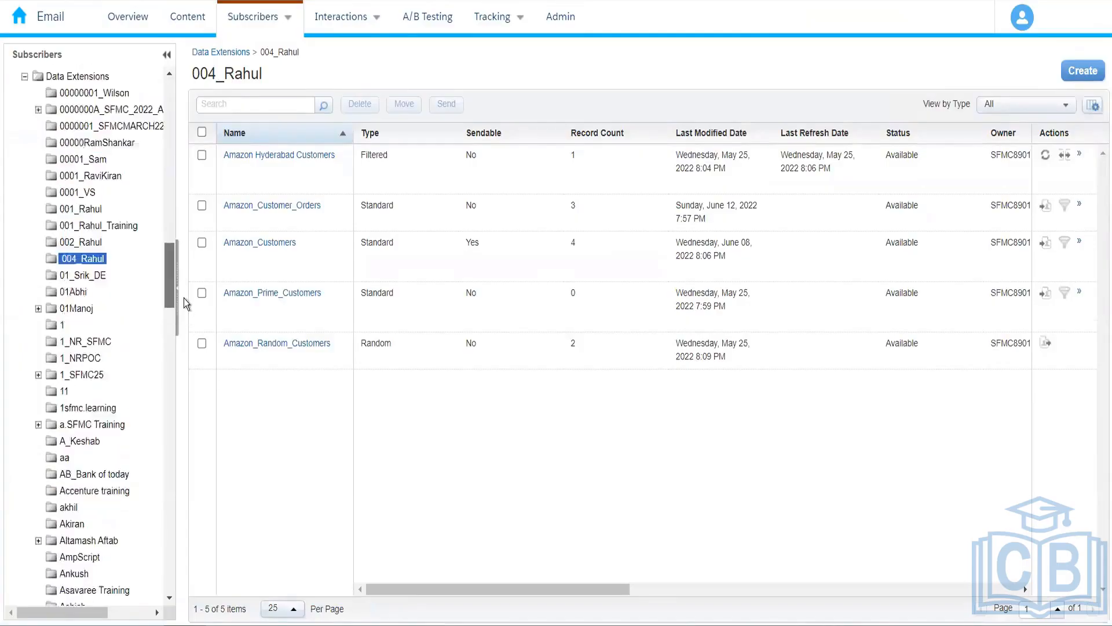
Create a standard data extension named Amazon_Customer_Order_Details and advance to its Fields step.
click(1085, 82)
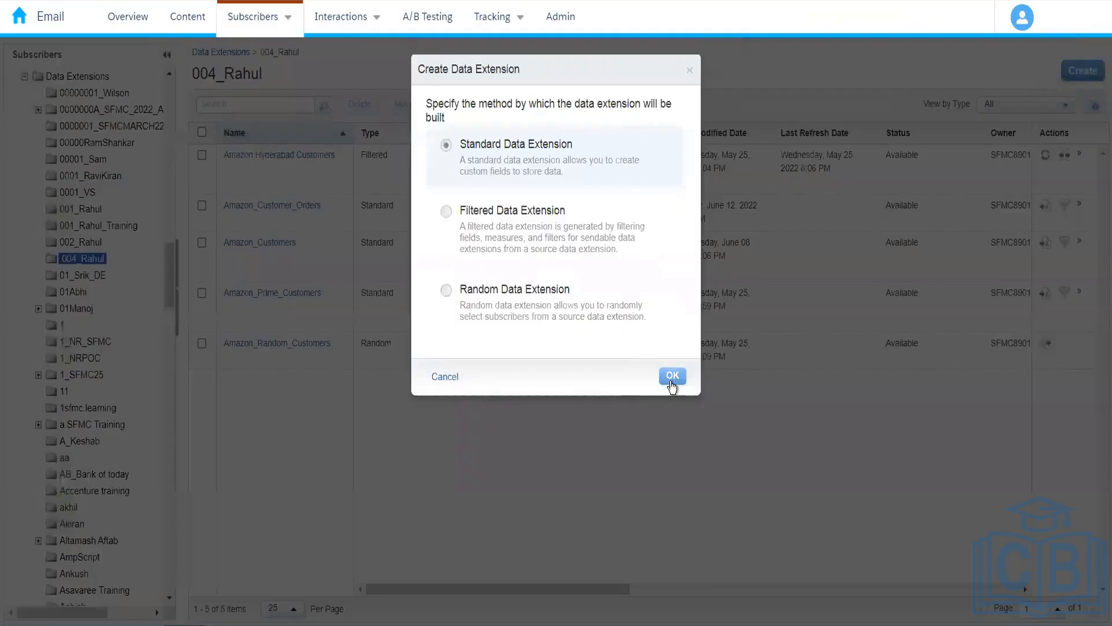
click(672, 377)
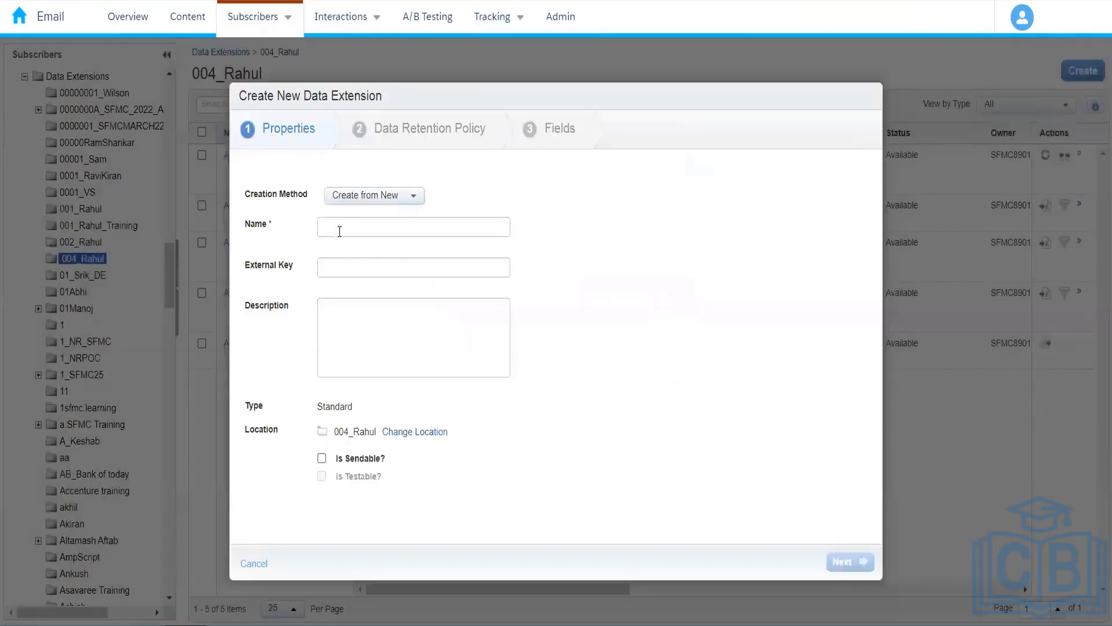
click(341, 227)
text(Cu)
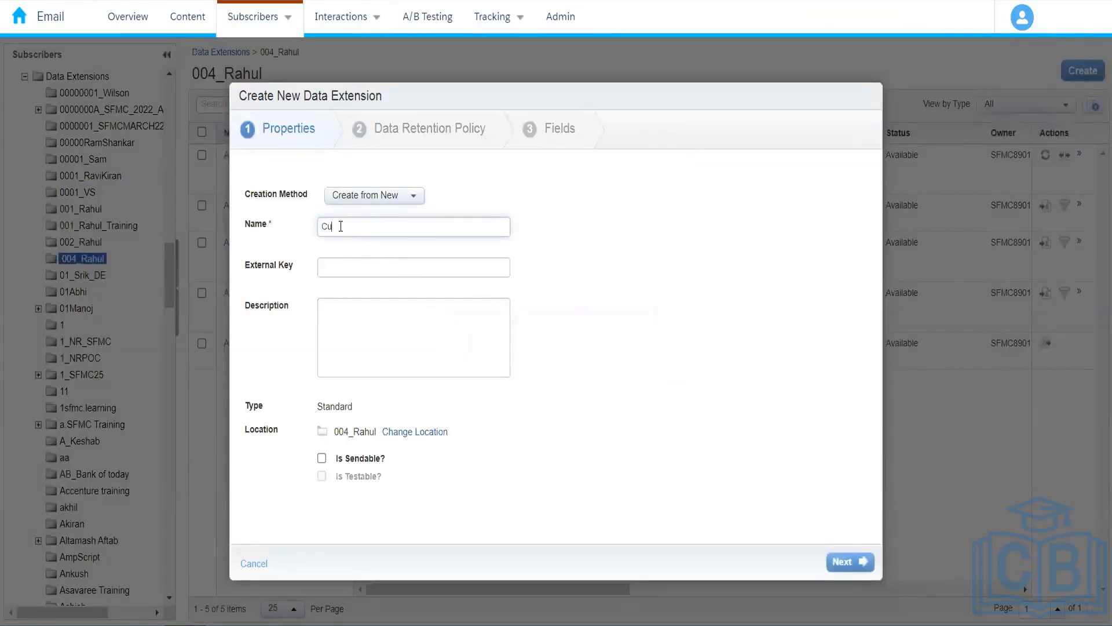
text(stomer_I)
text(Order)
text(_Details)
text(Amazon_)
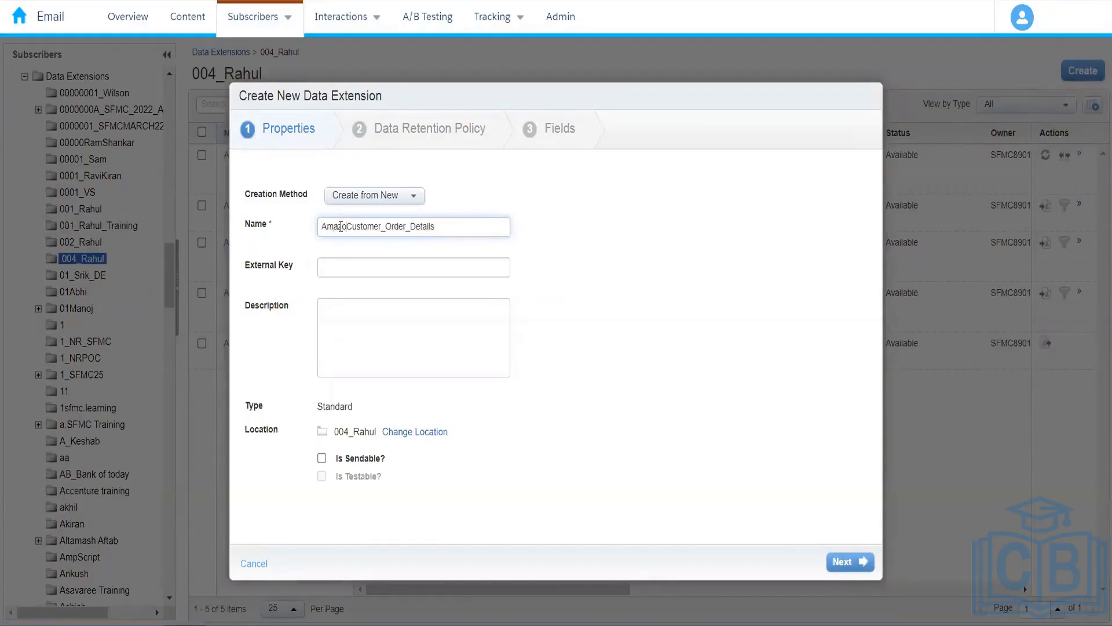
click(638, 345)
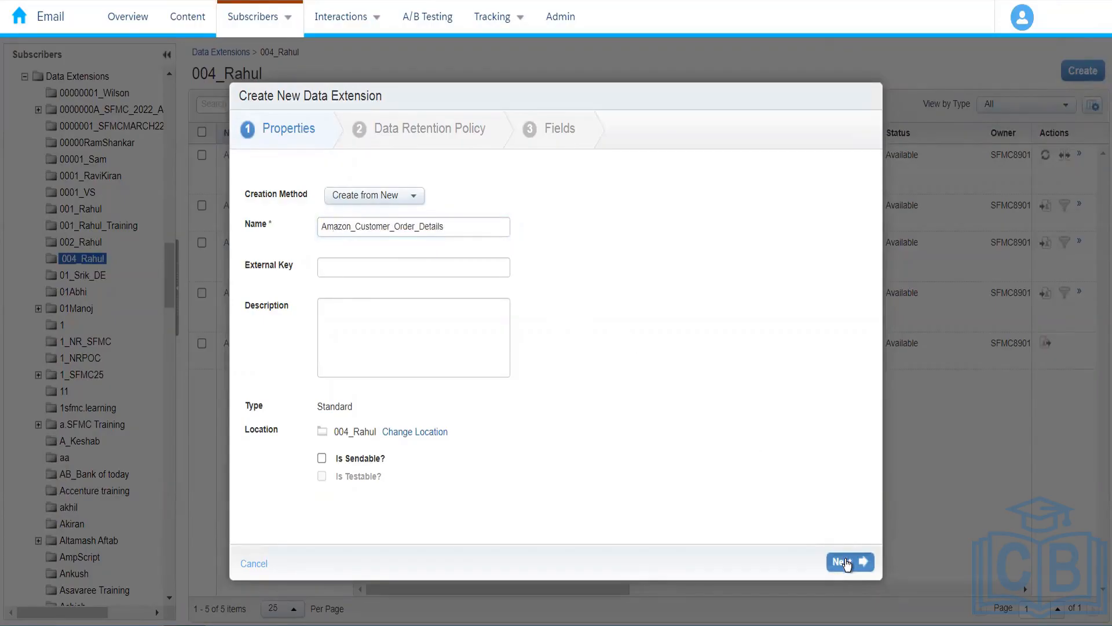
double_click(846, 563)
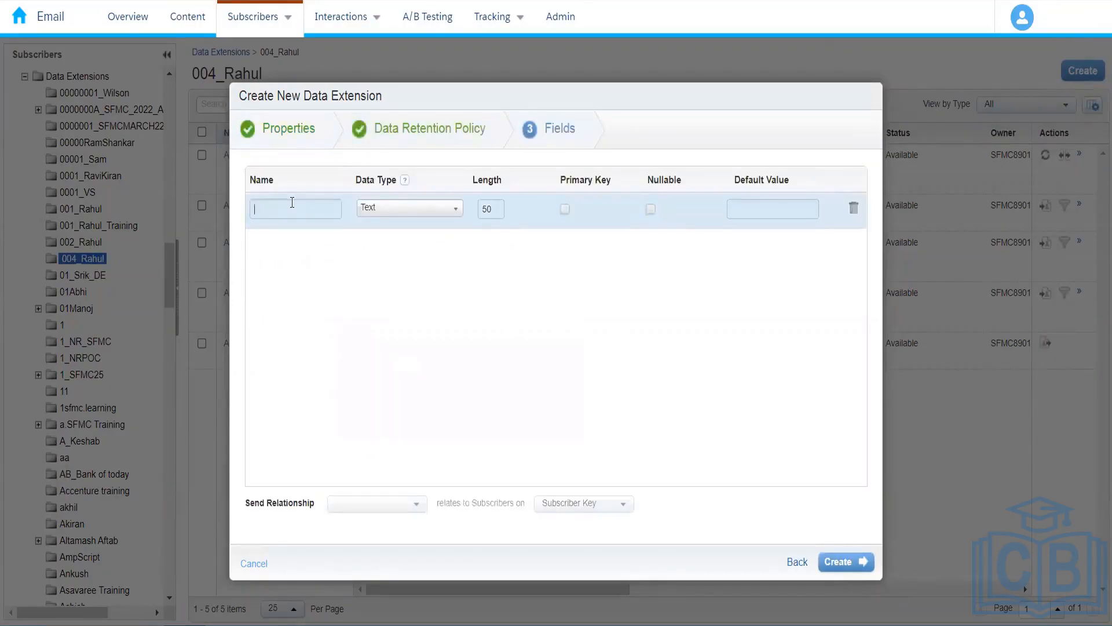
Name the three fields FirstName, LastName and OrderNumber.
text(Fu)
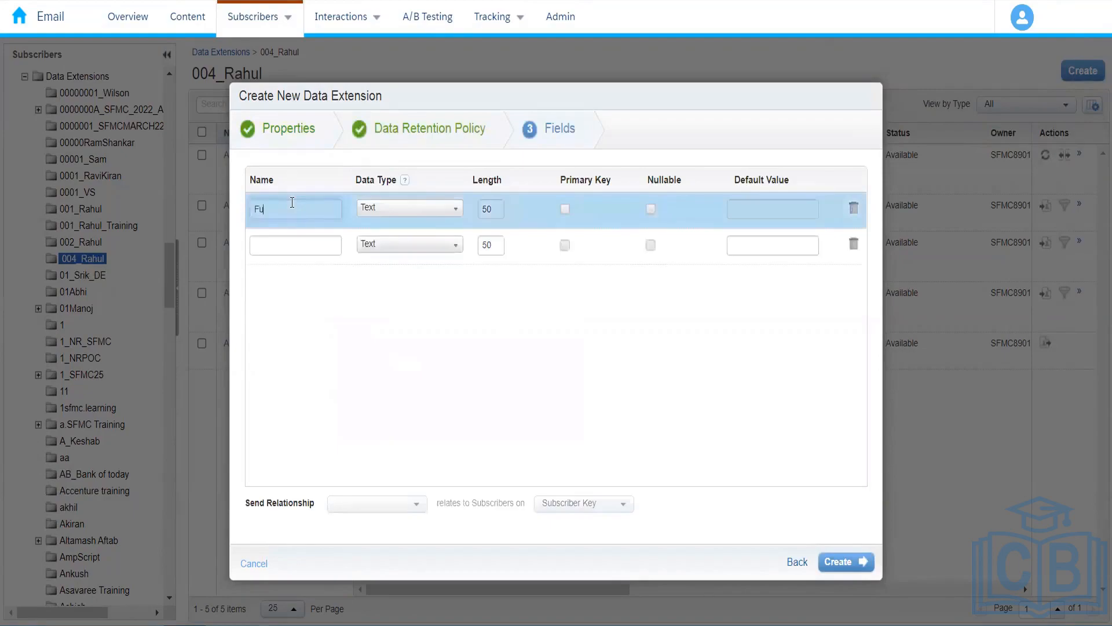
text(irstName)
click(310, 245)
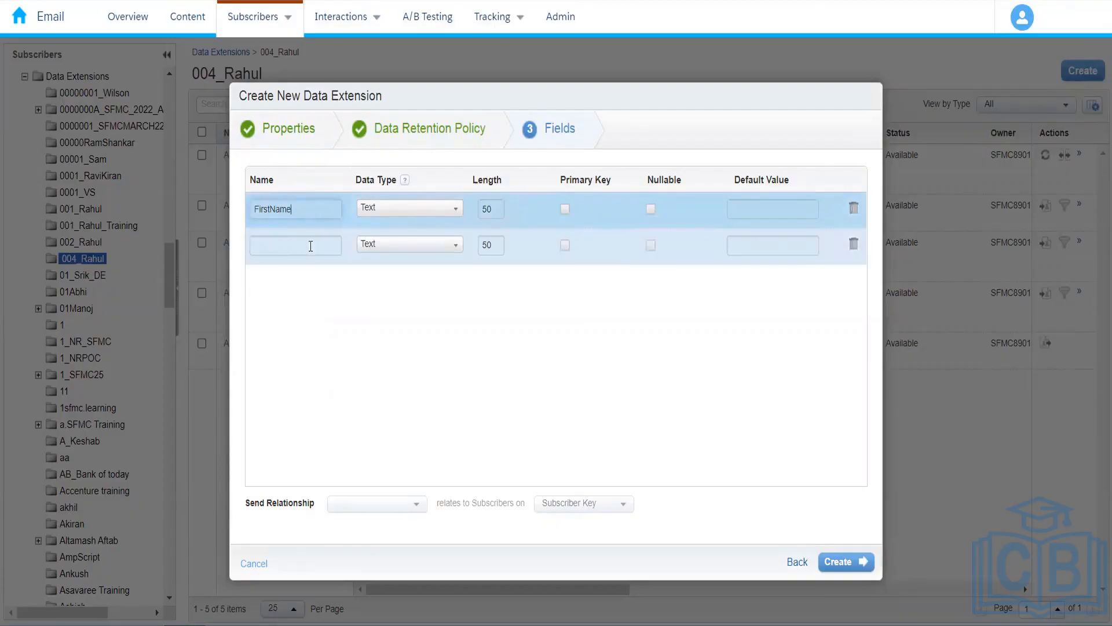
text(LastN)
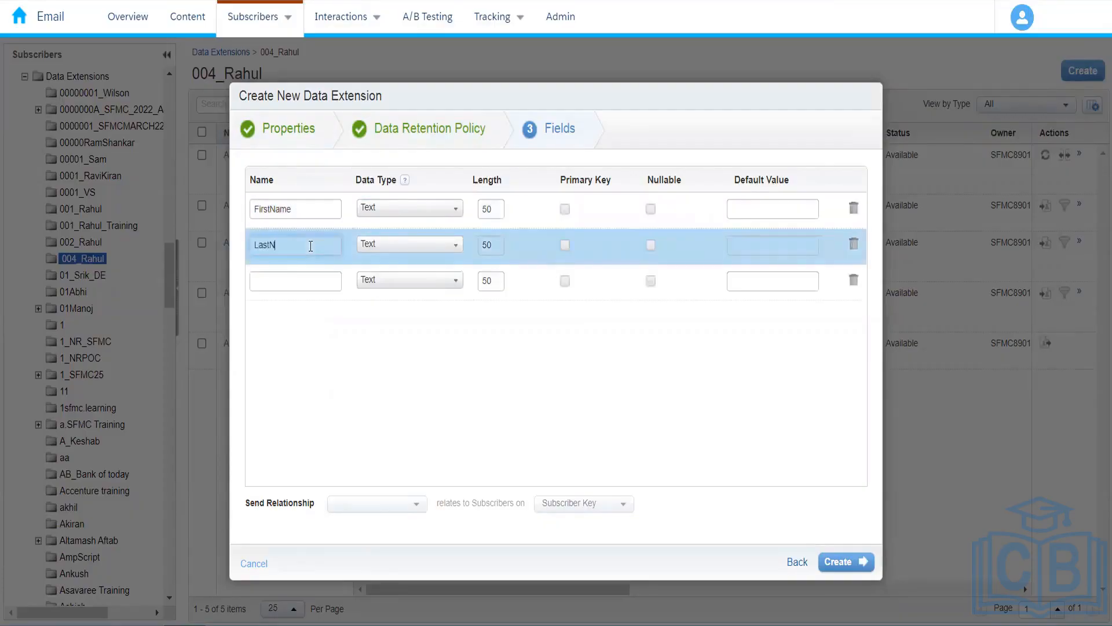
text(ame)
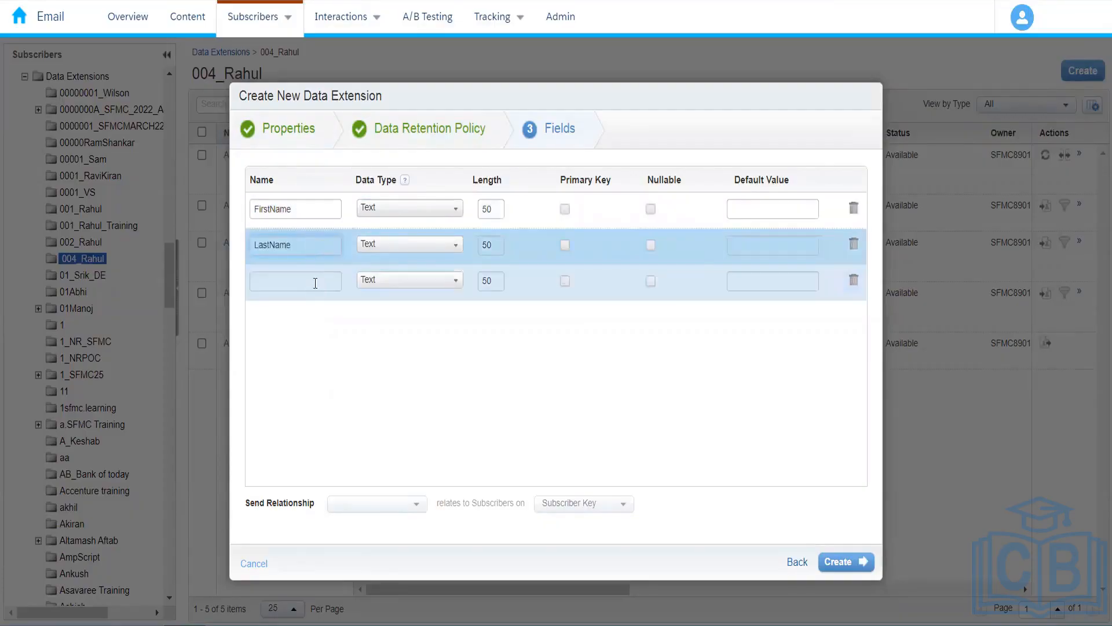
click(316, 282)
text(OrderNu)
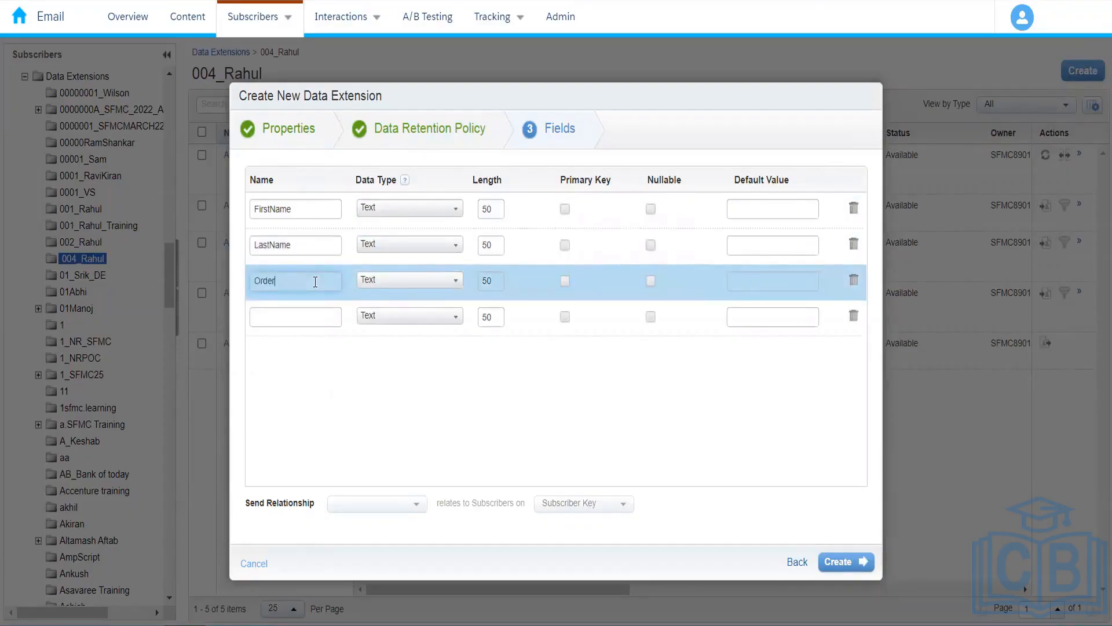
text(mber)
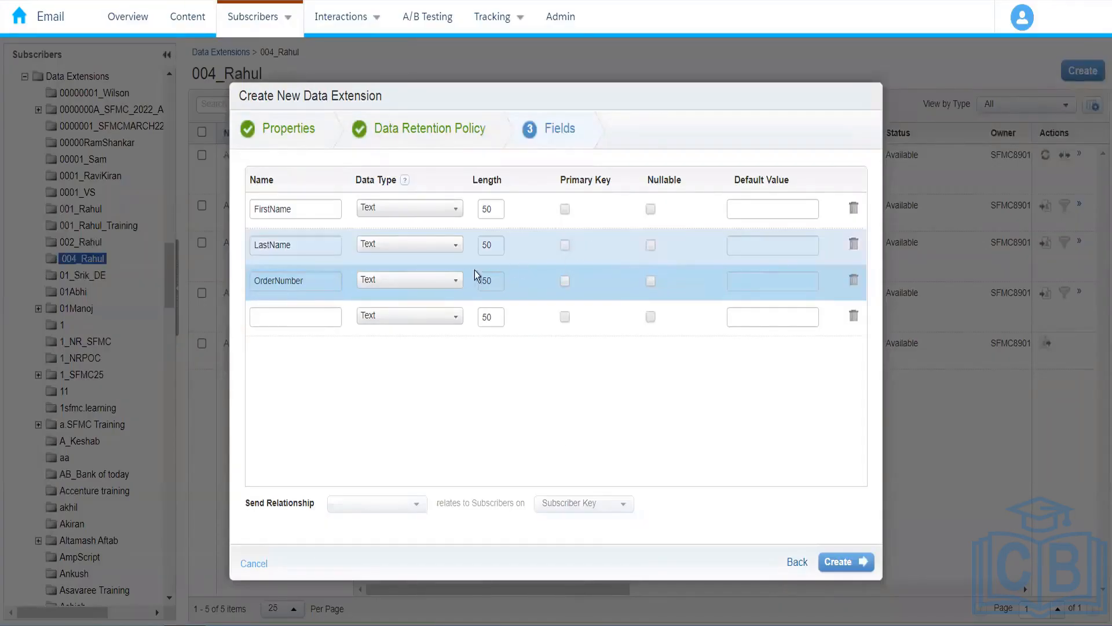
Make OrderNumber a Number field, mark all three fields Nullable, and create the data extension.
click(450, 282)
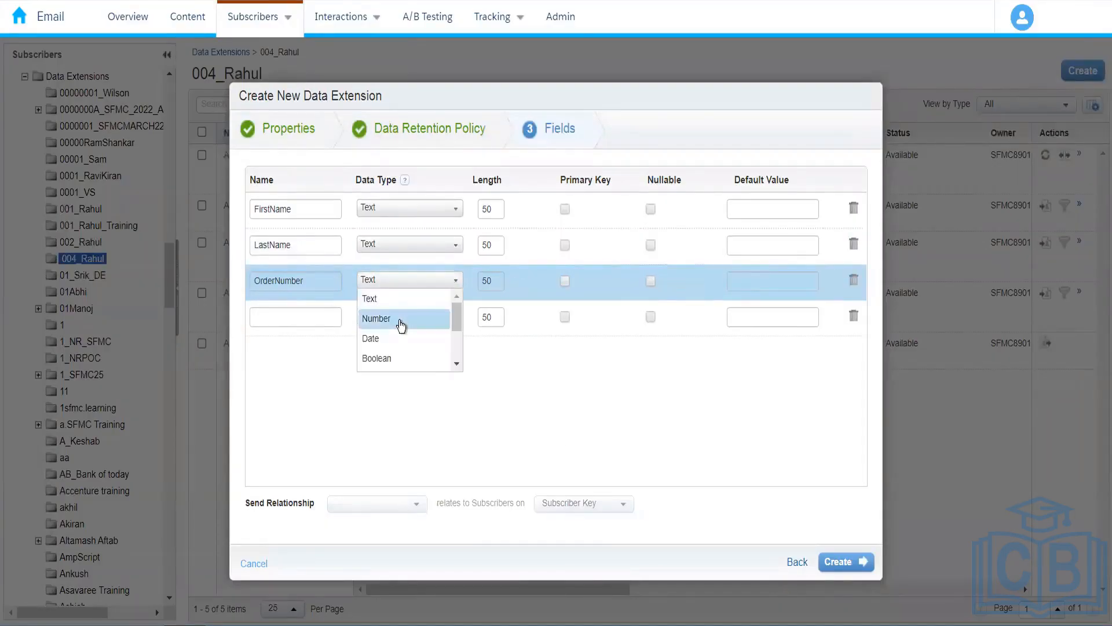
click(401, 319)
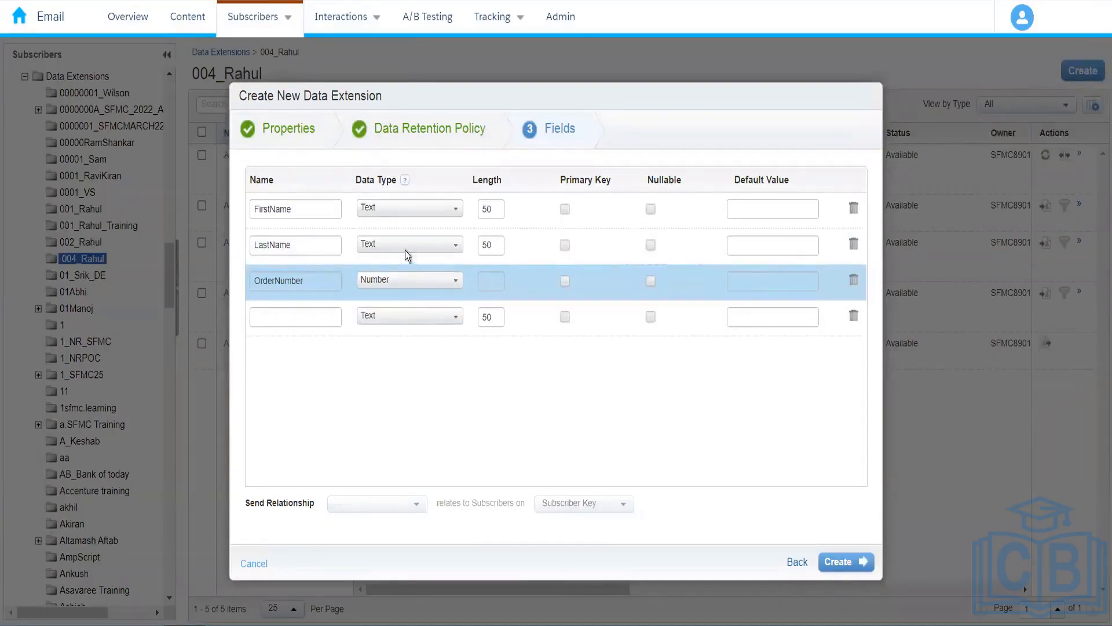
click(651, 209)
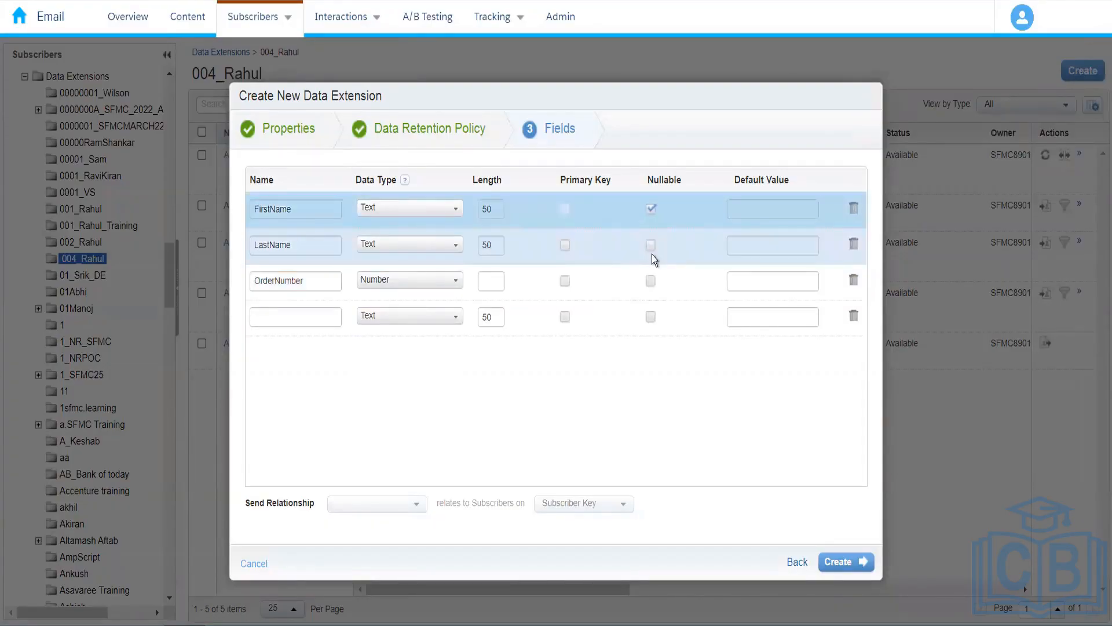
click(653, 250)
click(652, 248)
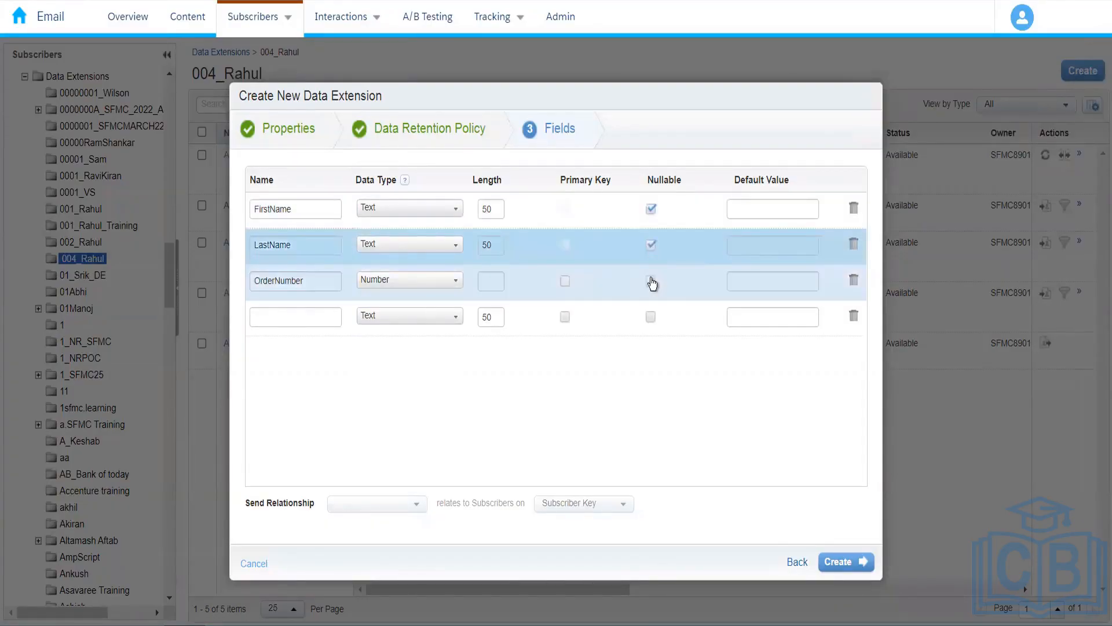
click(652, 282)
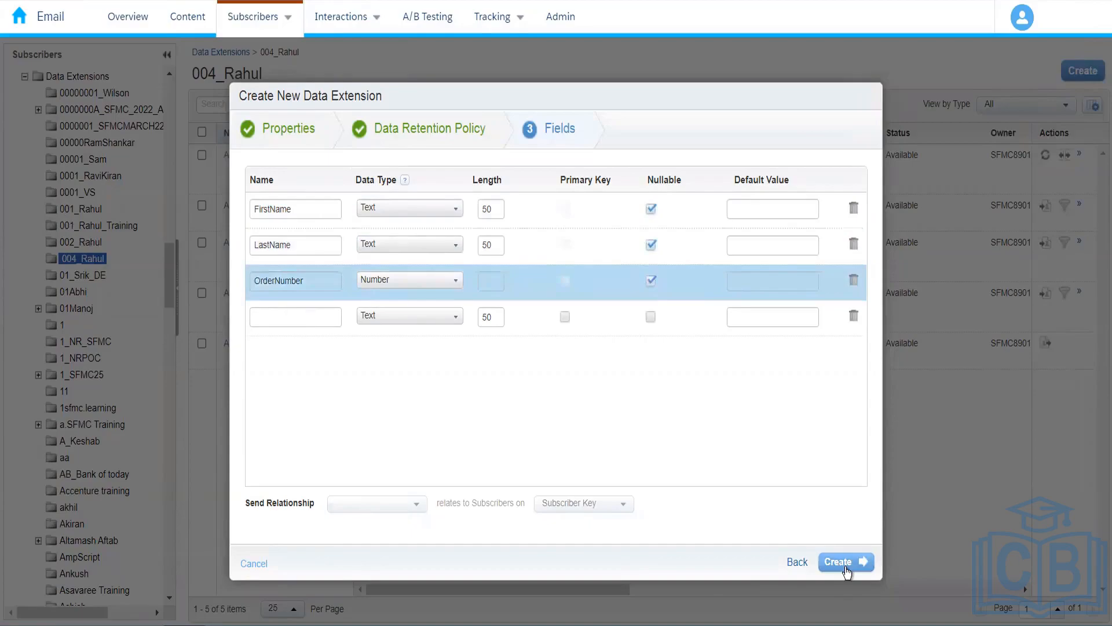
click(845, 563)
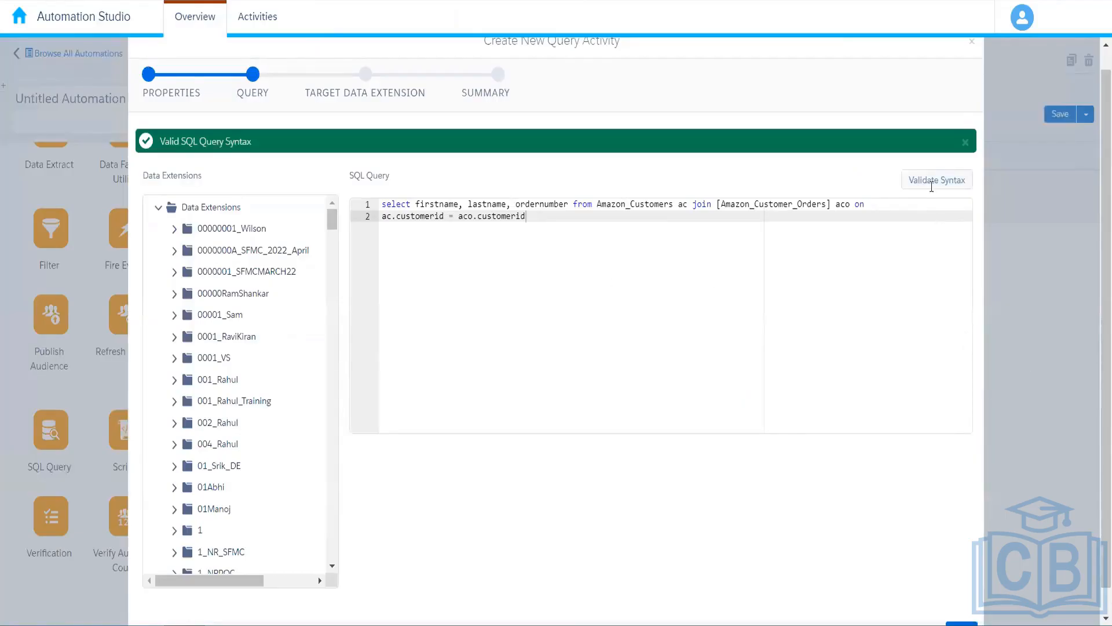
Break and restore 'from' in the join query, revalidate until the syntax is valid, and continue.
click(581, 206)
key(BackSpace)
key(BackSpace)
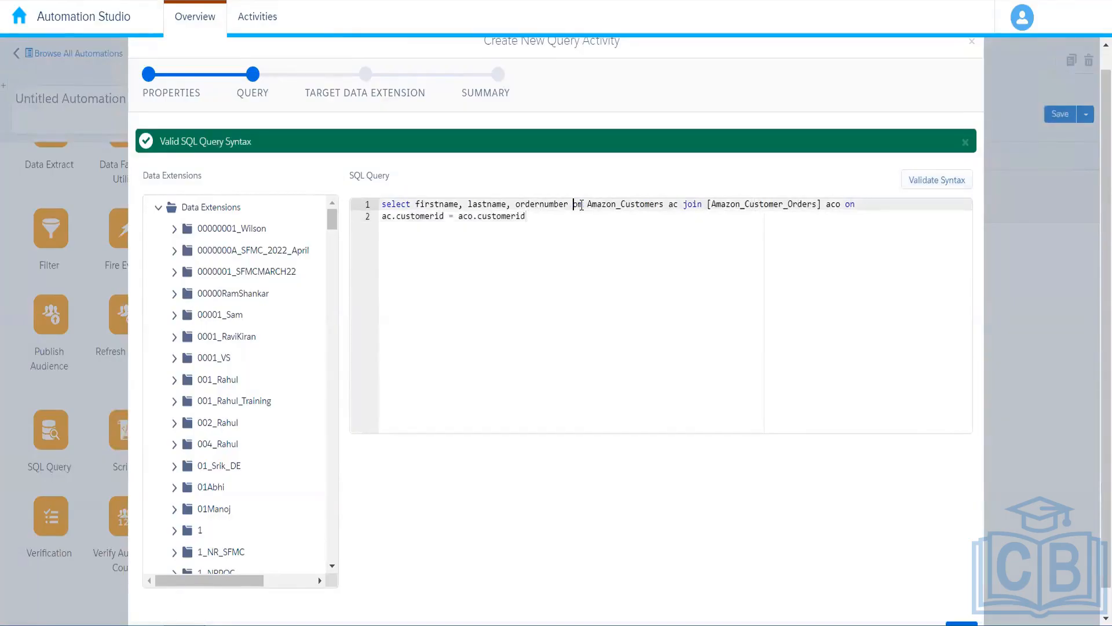
click(932, 184)
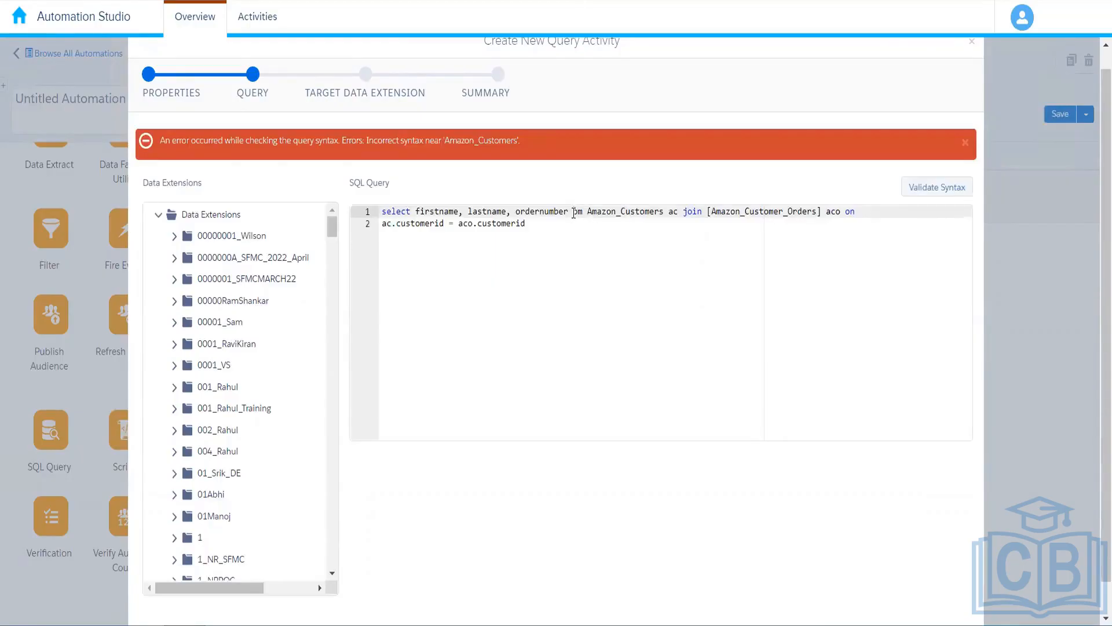
text(fr)
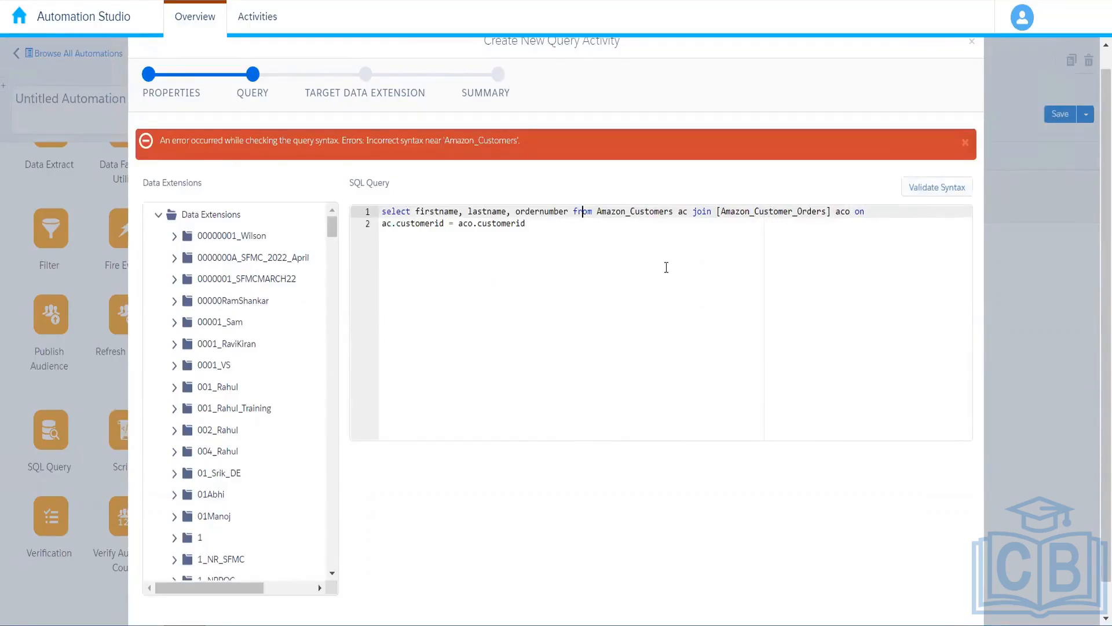
click(930, 191)
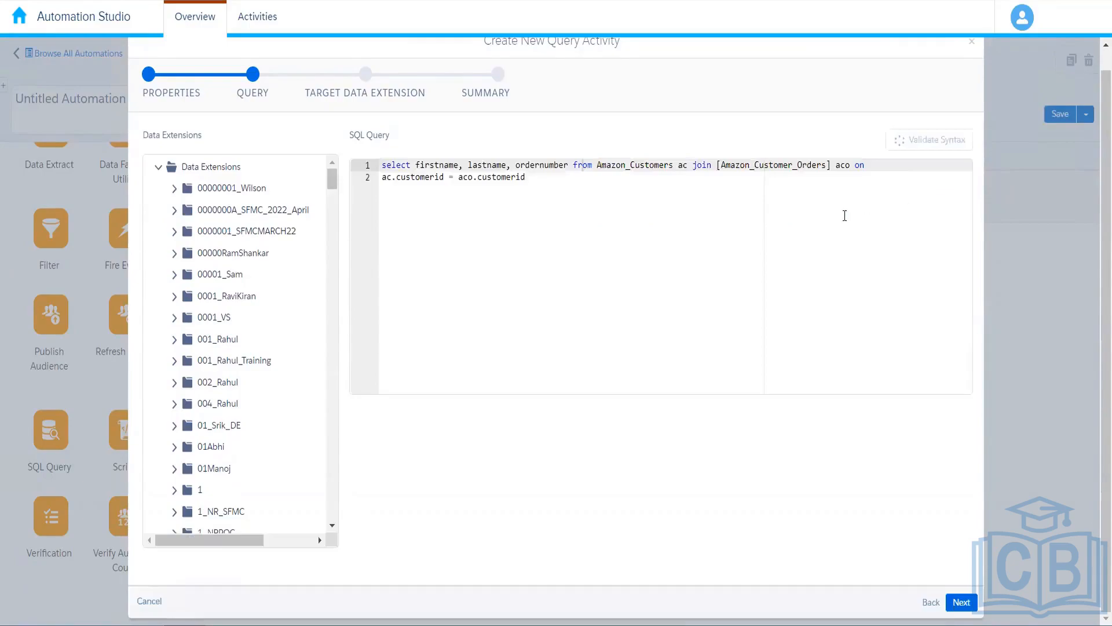
scroll(1089, 290, down, 1)
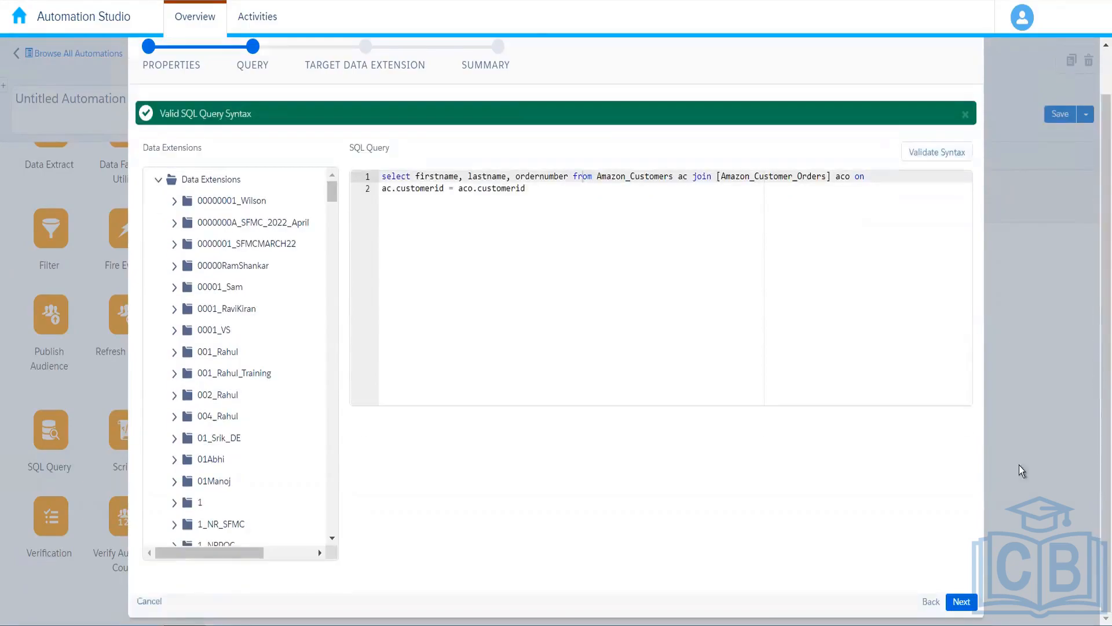
click(961, 602)
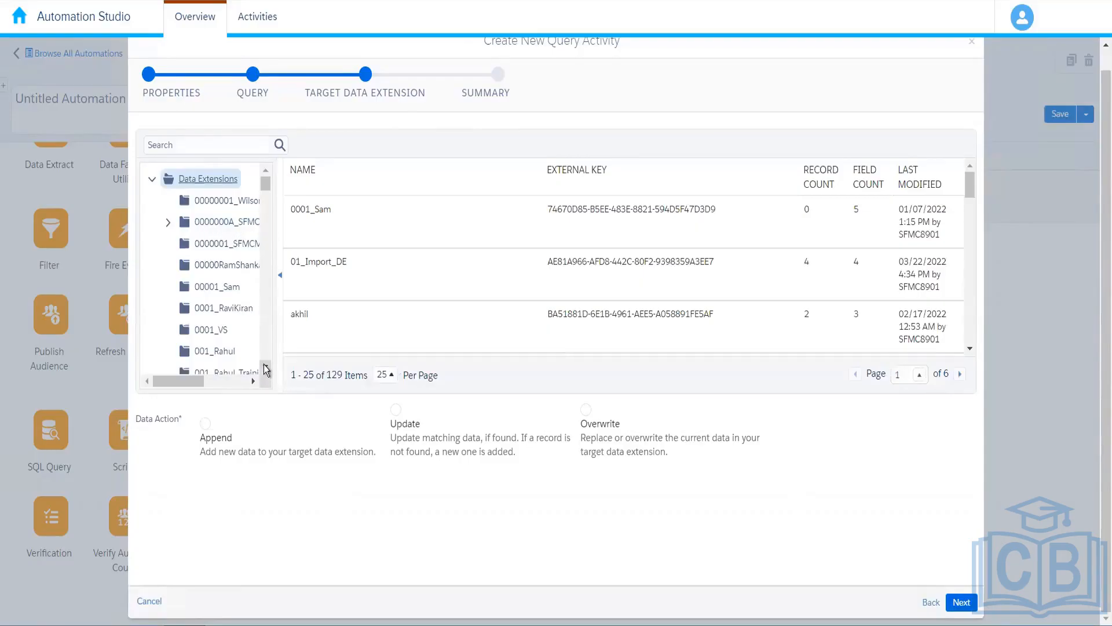
Pick Amazon_Customer_Order_Details from folder 004_Rahul as the query's target.
scroll(264, 371, down, 1)
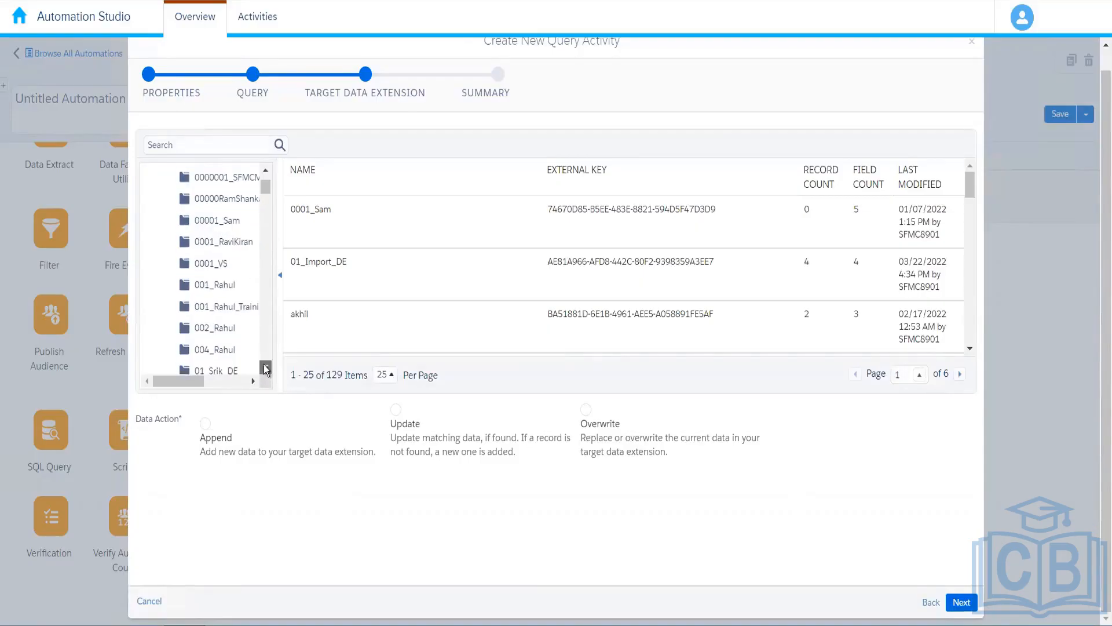
click(227, 356)
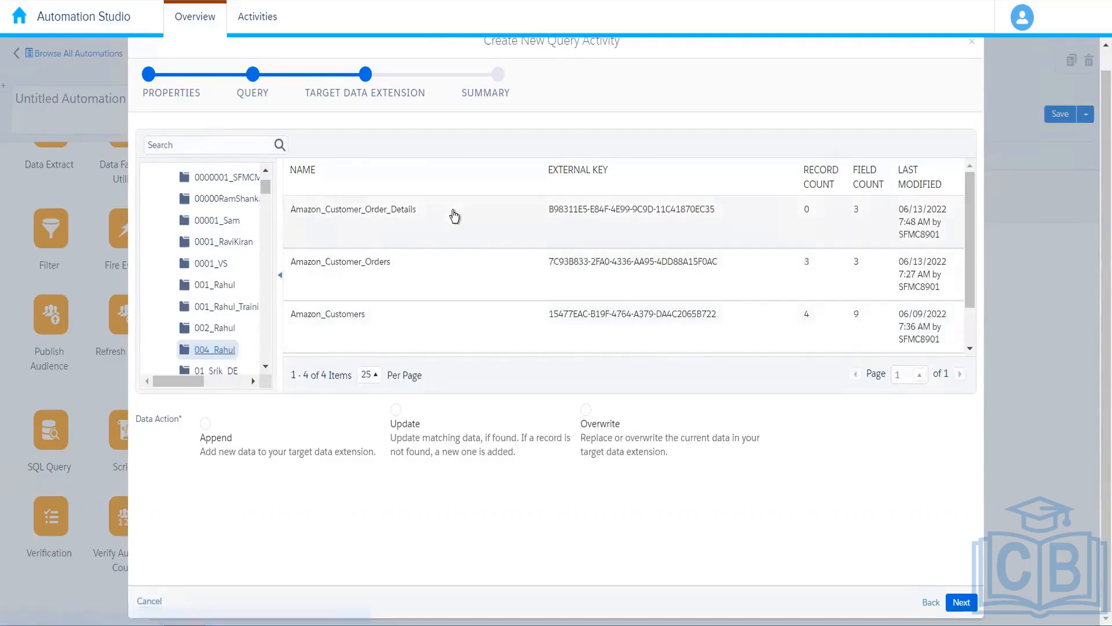
click(453, 214)
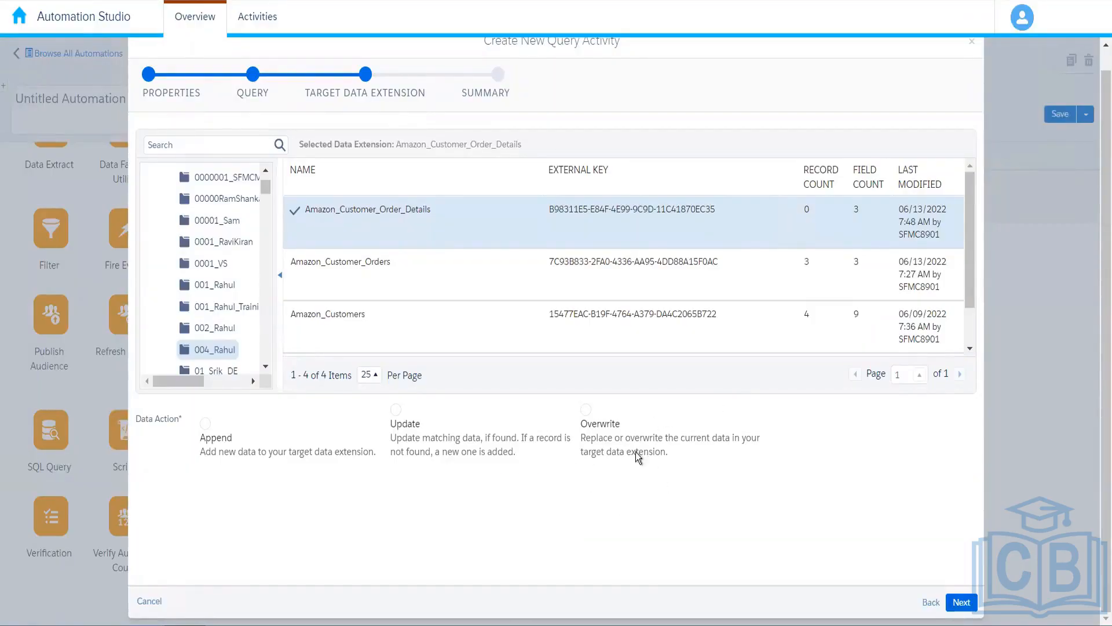
Choose Overwrite as the data action and finish creating Customer_Order_Details Query.
click(584, 421)
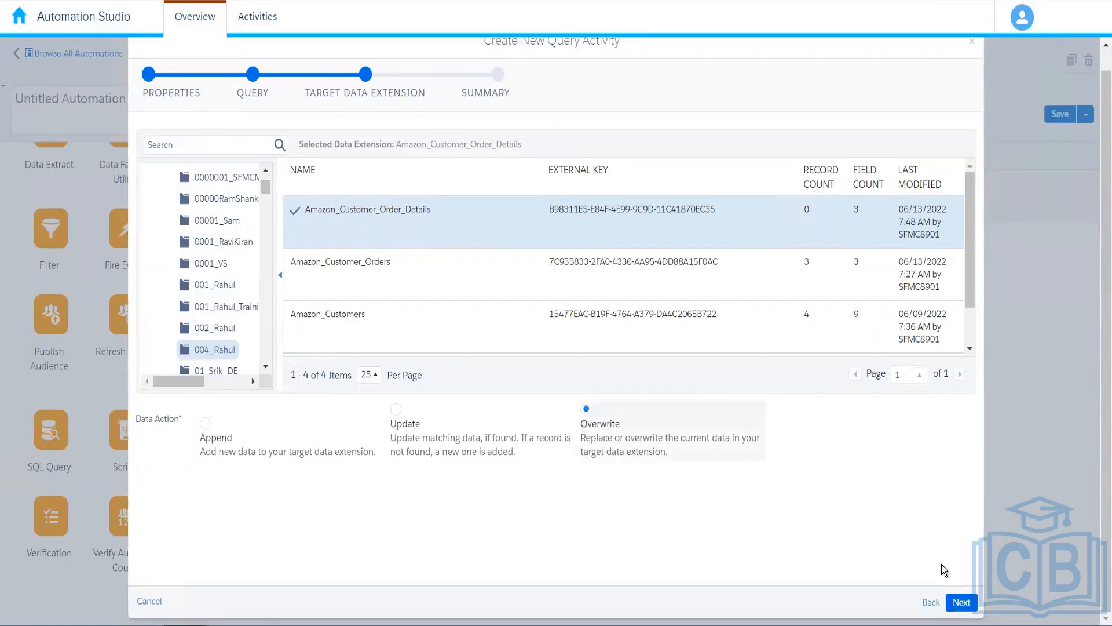
click(961, 602)
click(966, 606)
click(962, 603)
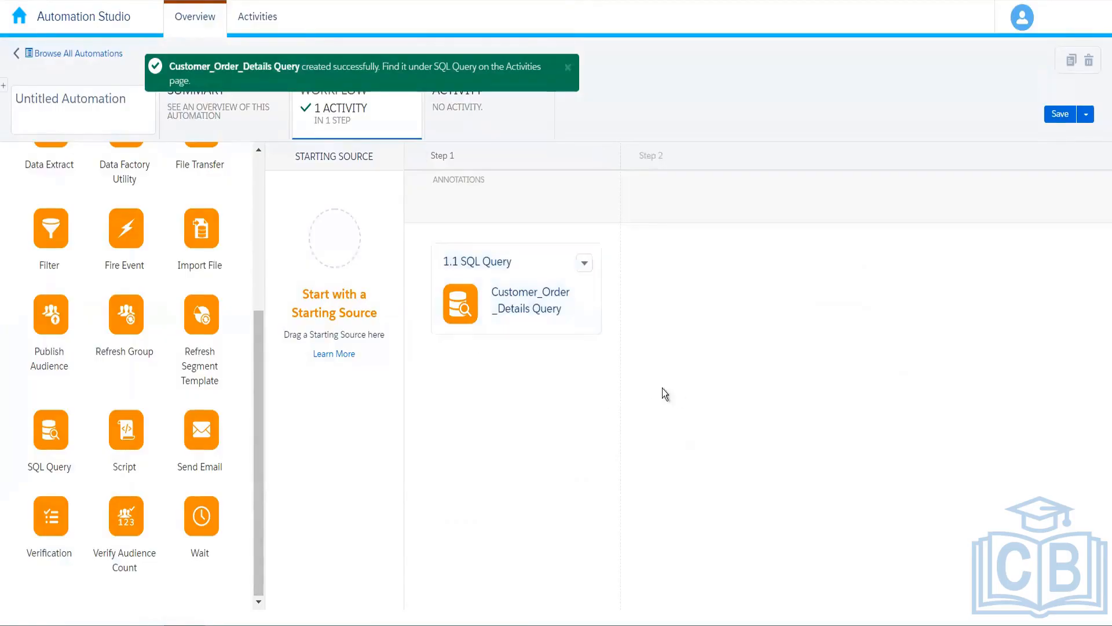
Drag a Schedule starting source onto the Starting Source circle ahead of Step 1.
drag(255, 388, 259, 195)
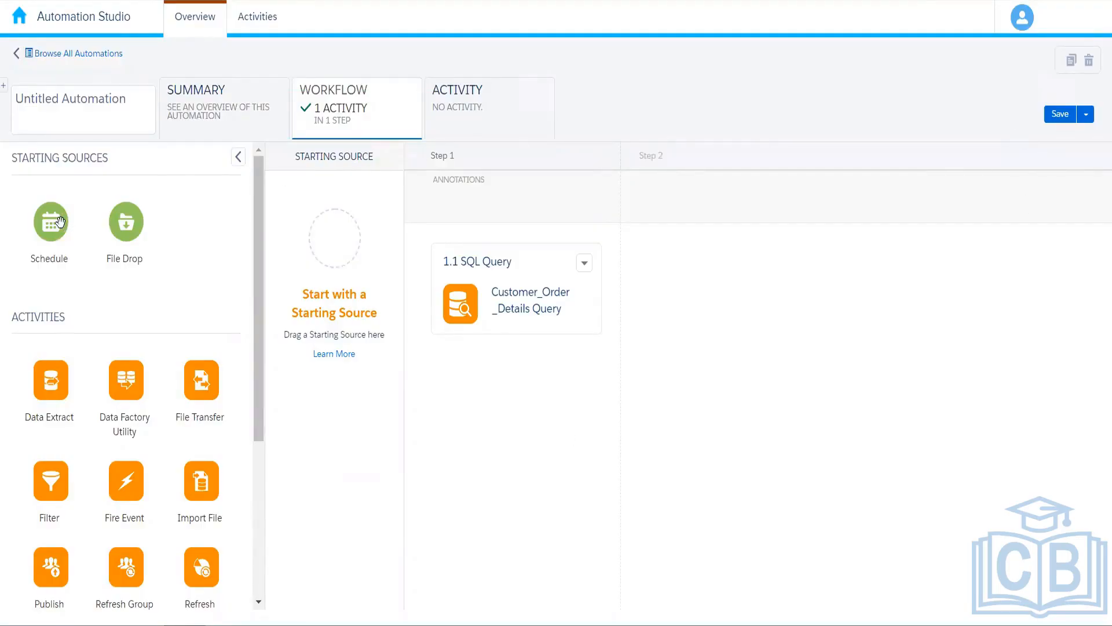
drag(57, 219, 336, 249)
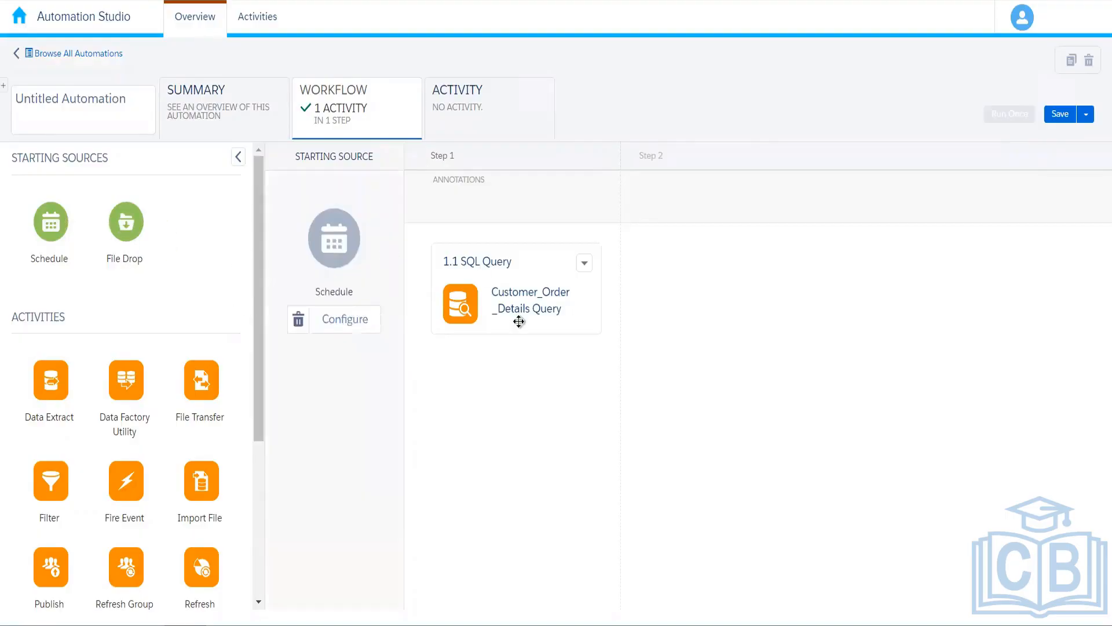
Save the automation as Automation Demo 5 after Automation Demo 4 is rejected as taken.
click(1060, 120)
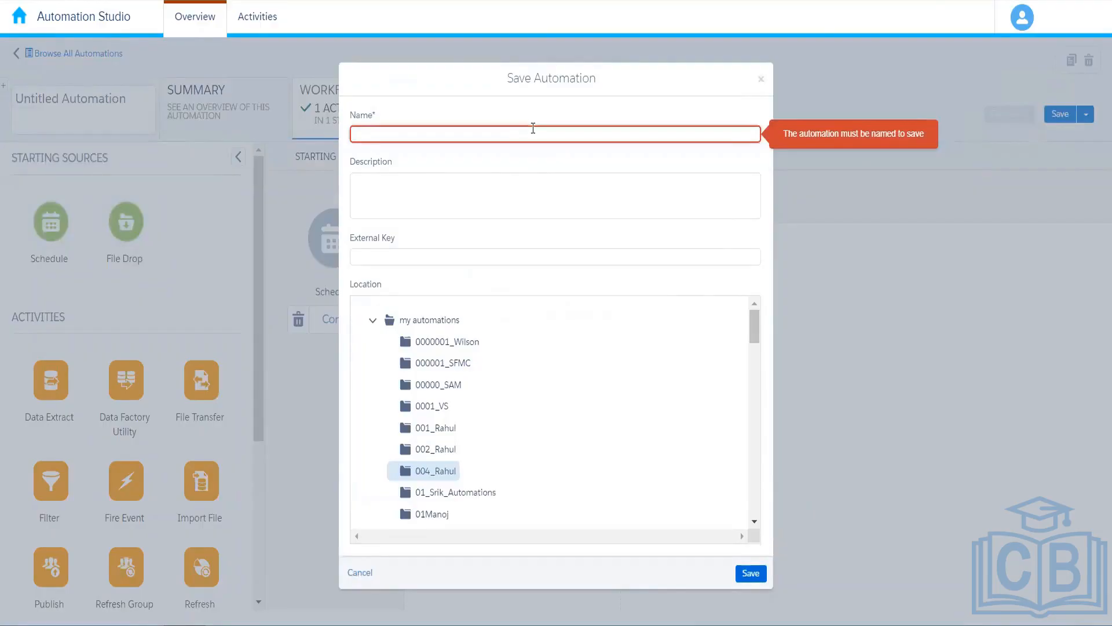
text(Automation De)
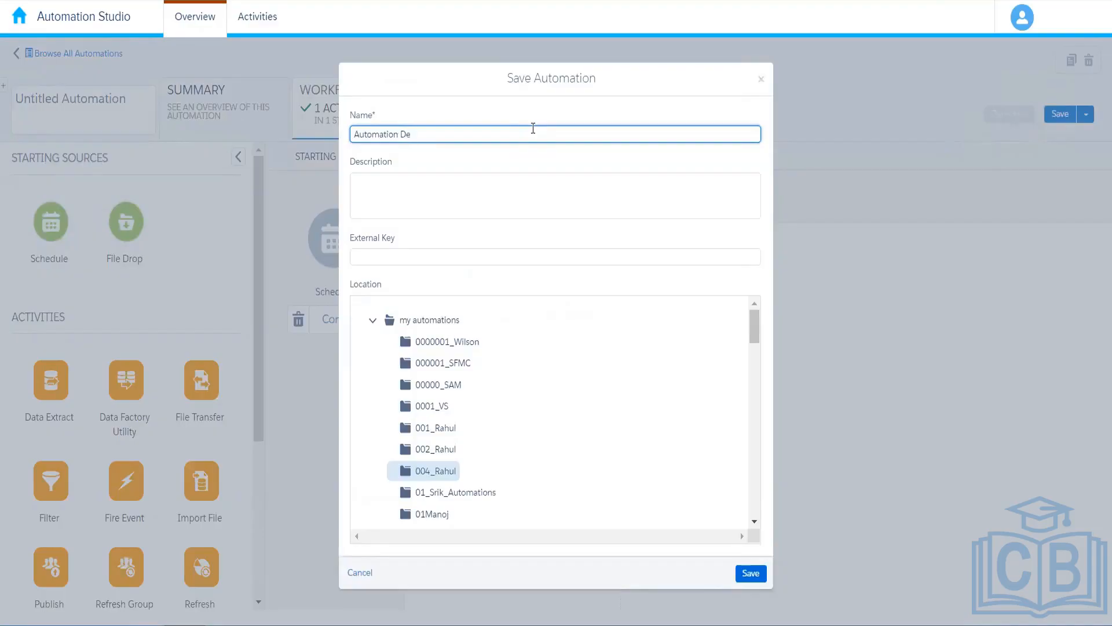
text(mo 4)
click(753, 576)
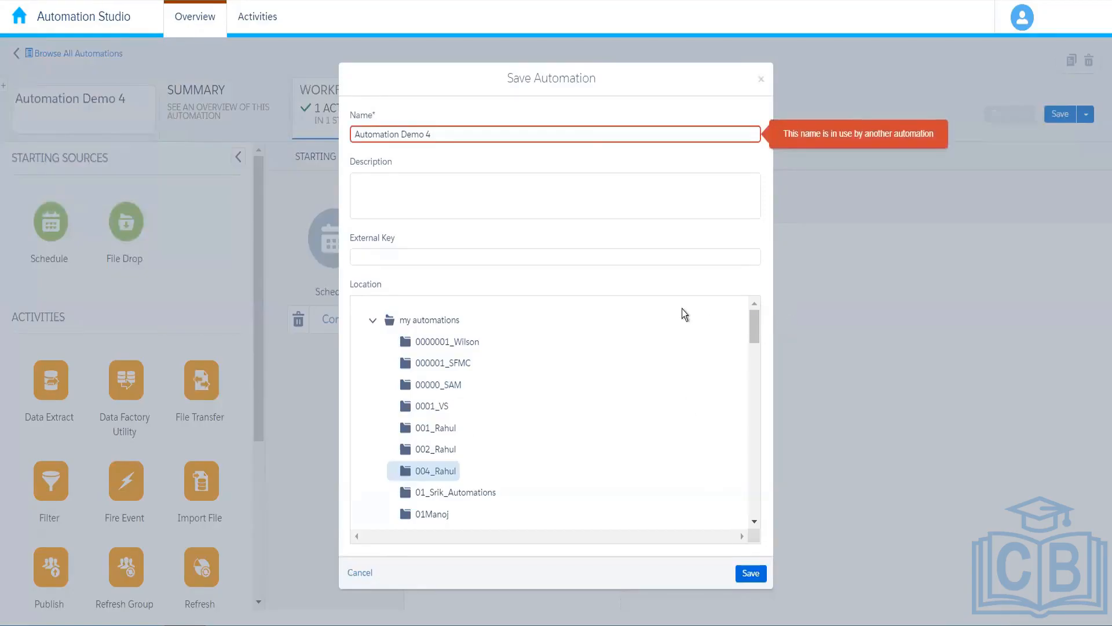
click(484, 137)
key(BackSpace)
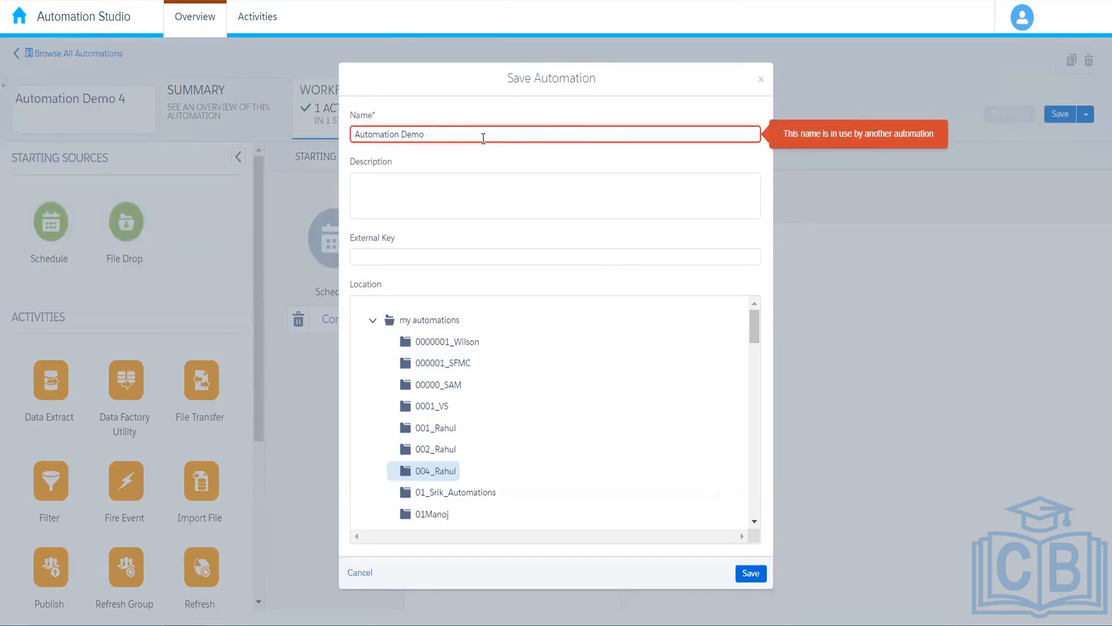
text(5)
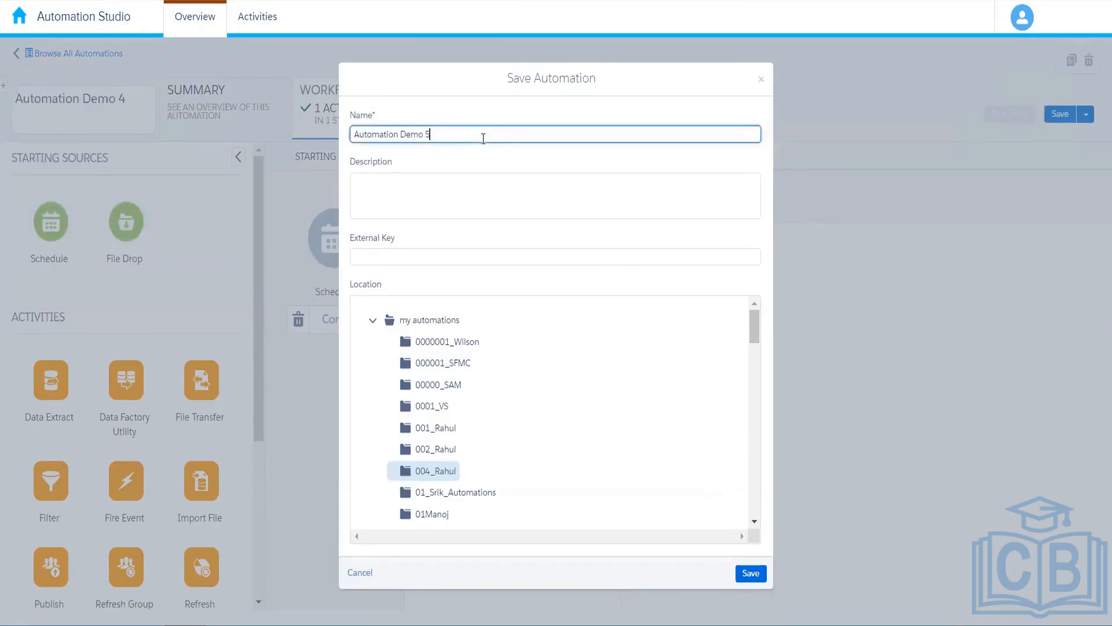
click(753, 573)
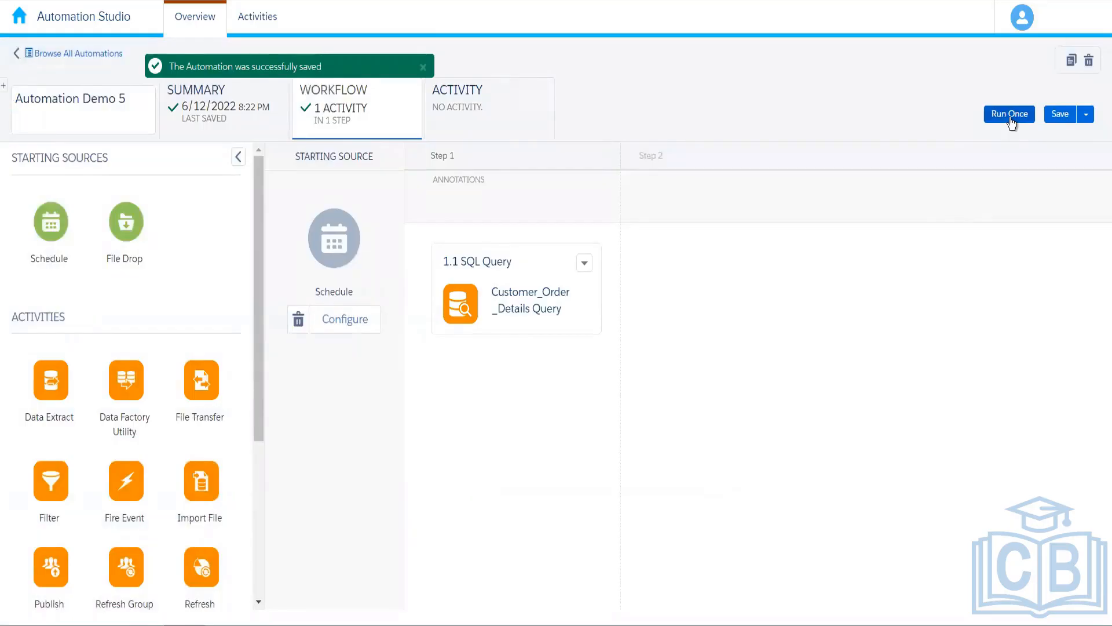
Run Automation Demo 5 once with the 1.1 SQL Query activity selected, confirming Run Now.
click(1011, 119)
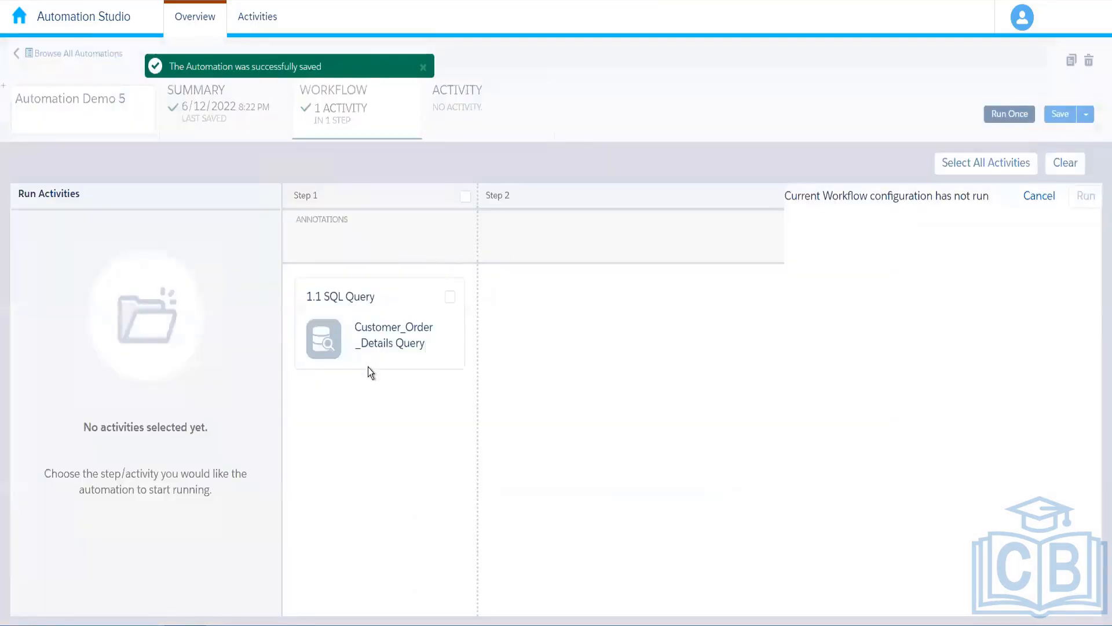
click(449, 300)
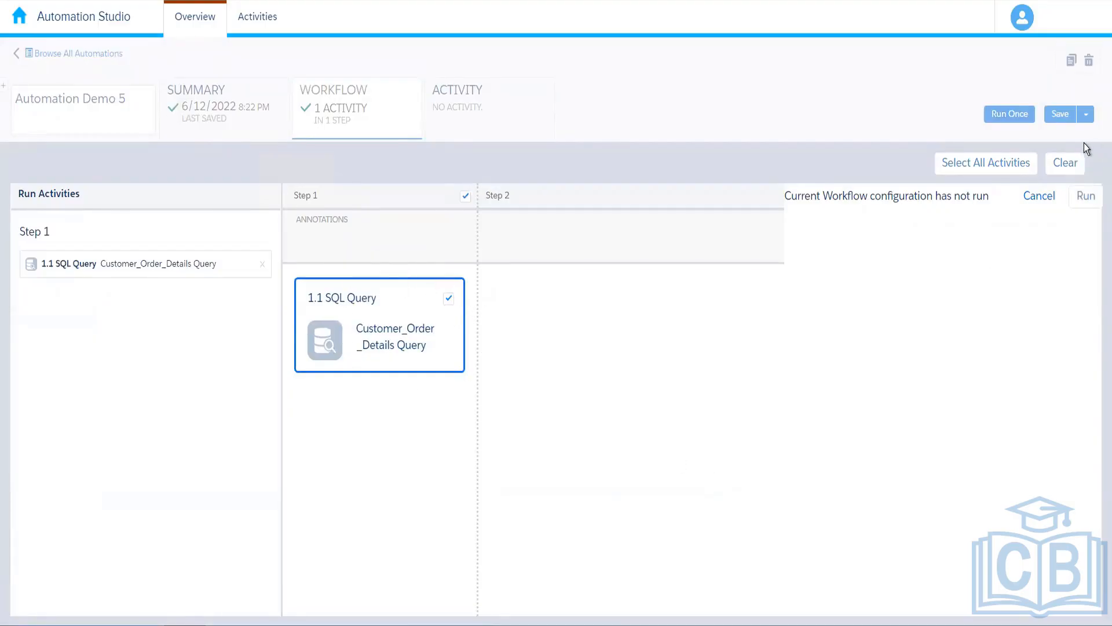
click(1088, 200)
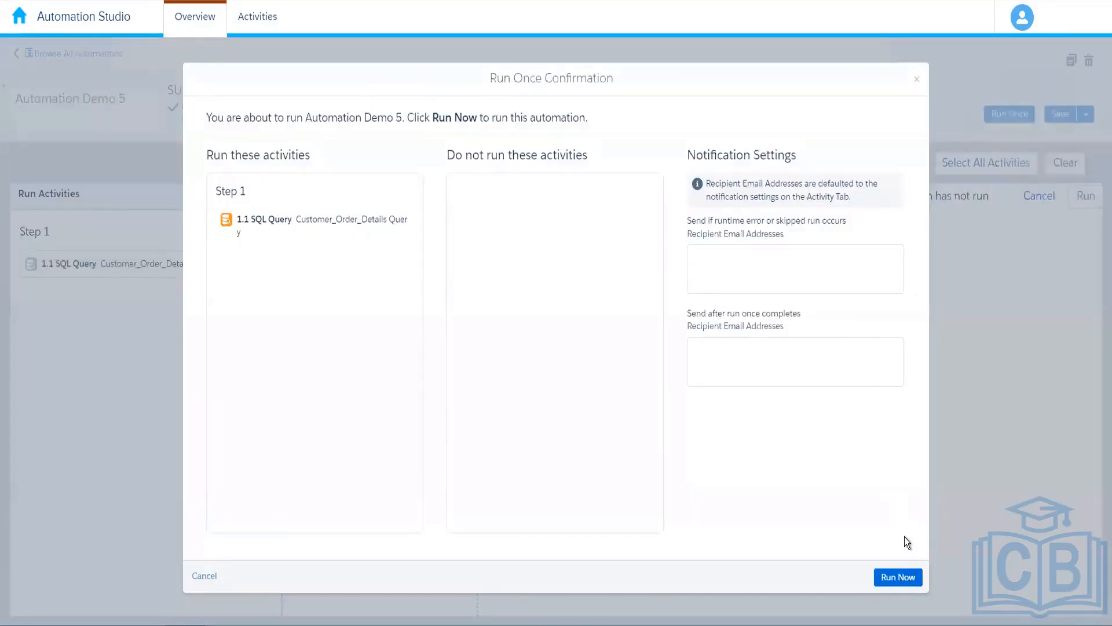
click(892, 578)
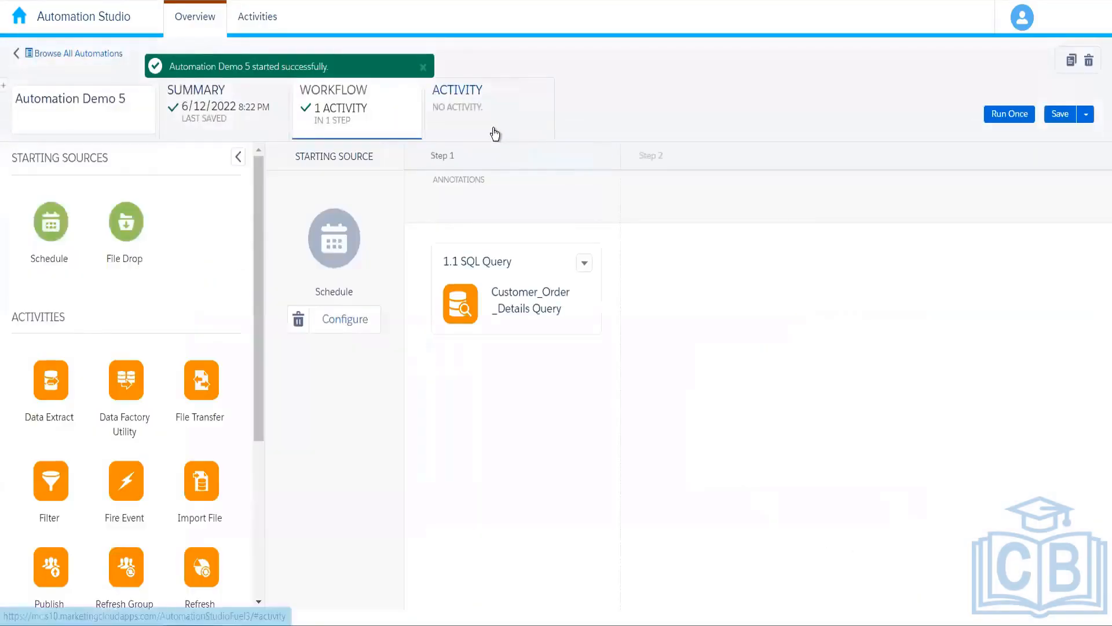
click(494, 130)
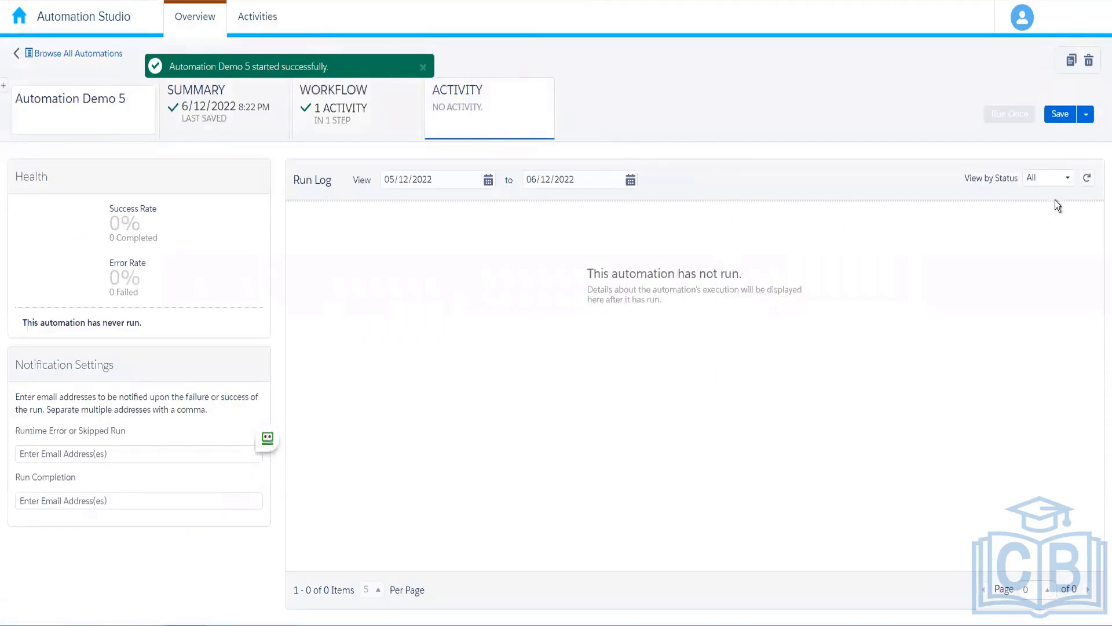
Refresh the Run Log repeatedly until the one-time run shows Complete at 100% success.
click(1085, 181)
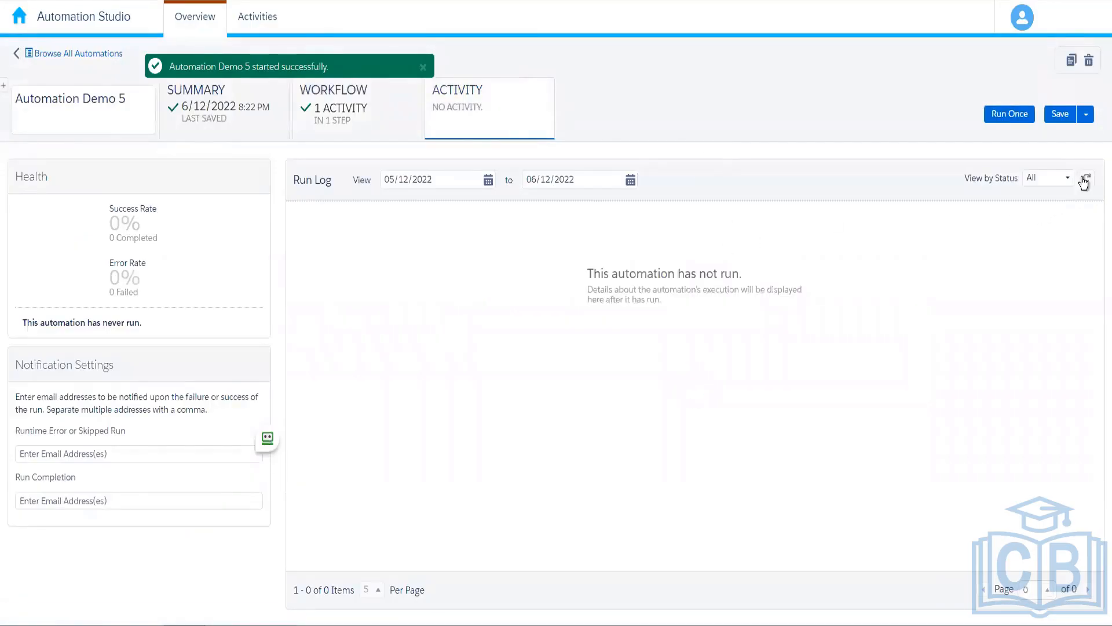
click(1085, 181)
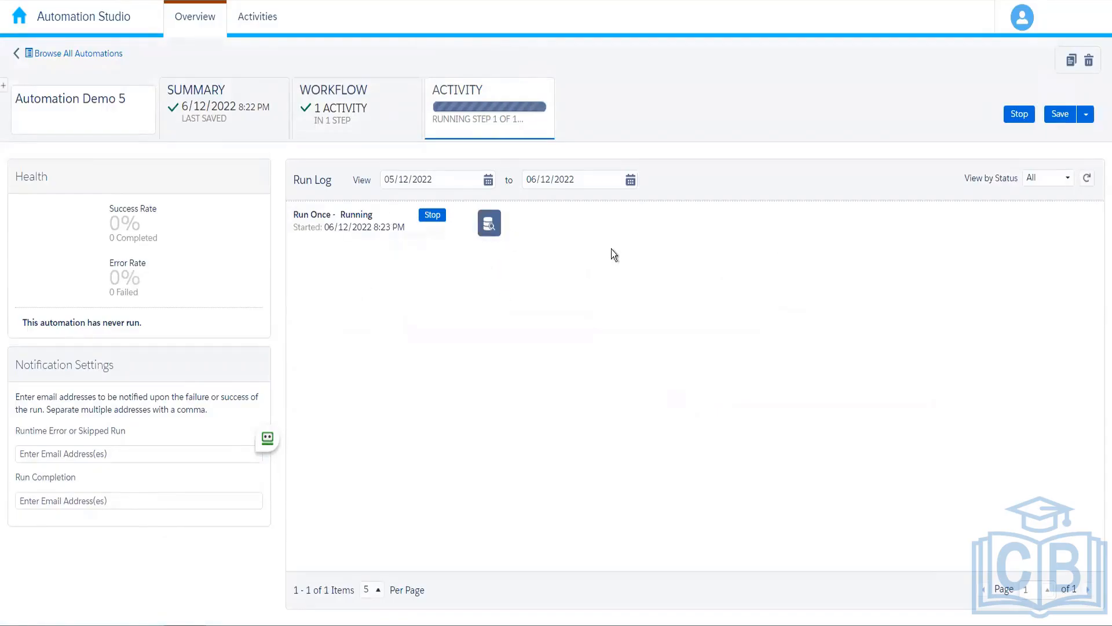
click(1088, 179)
click(1088, 180)
click(1087, 181)
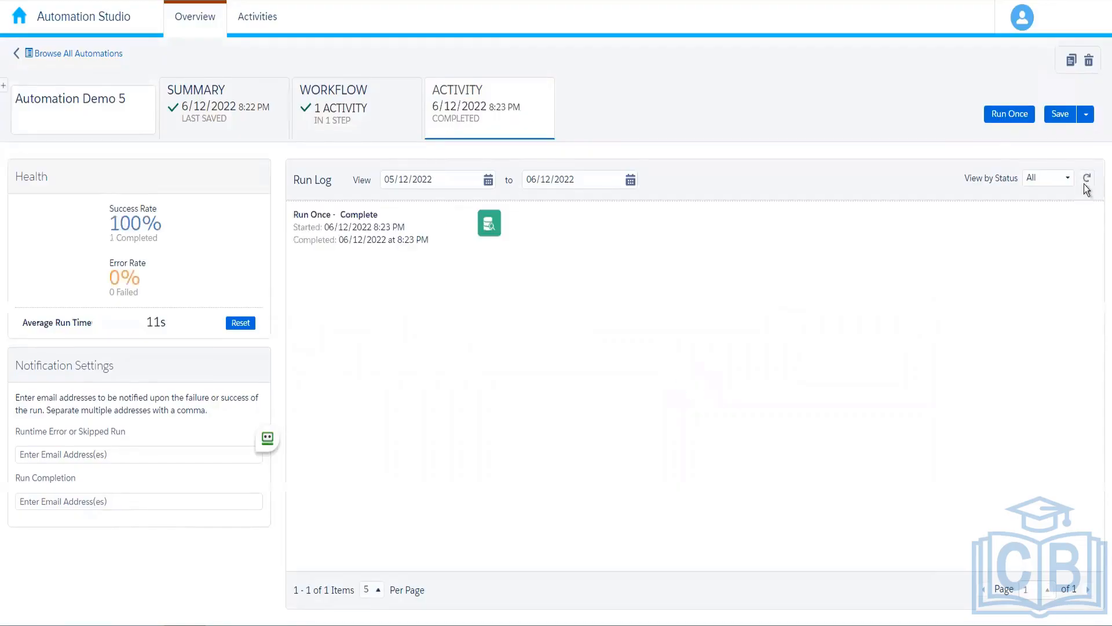
click(1087, 184)
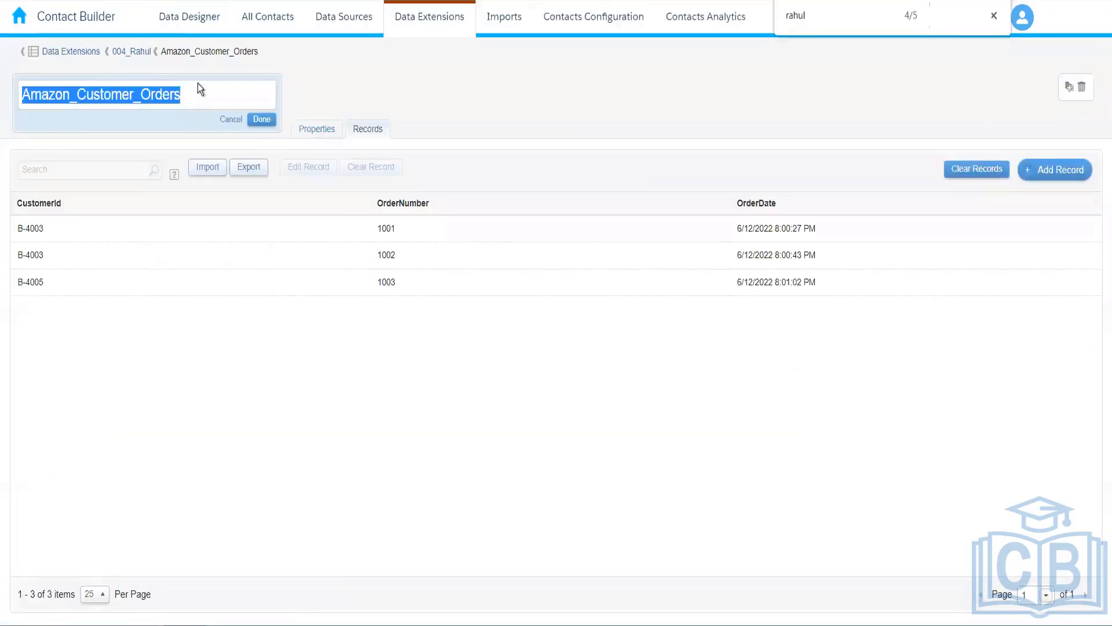
Return to folder 004_Rahul, refresh its list, and open Amazon_Customer_Order_Details showing 3 records.
click(261, 119)
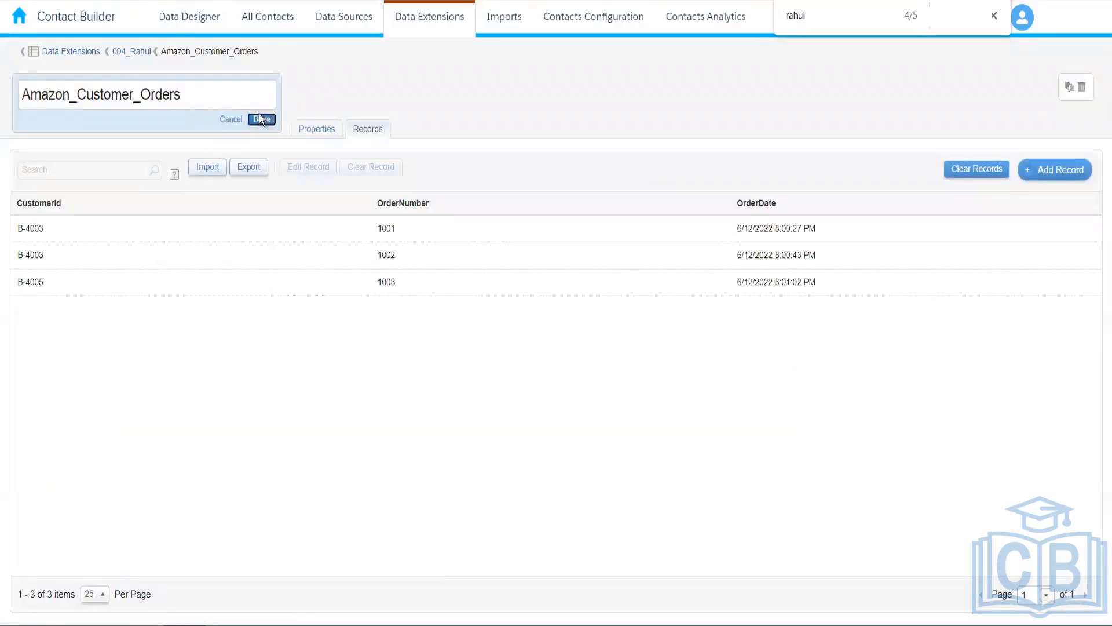
click(133, 53)
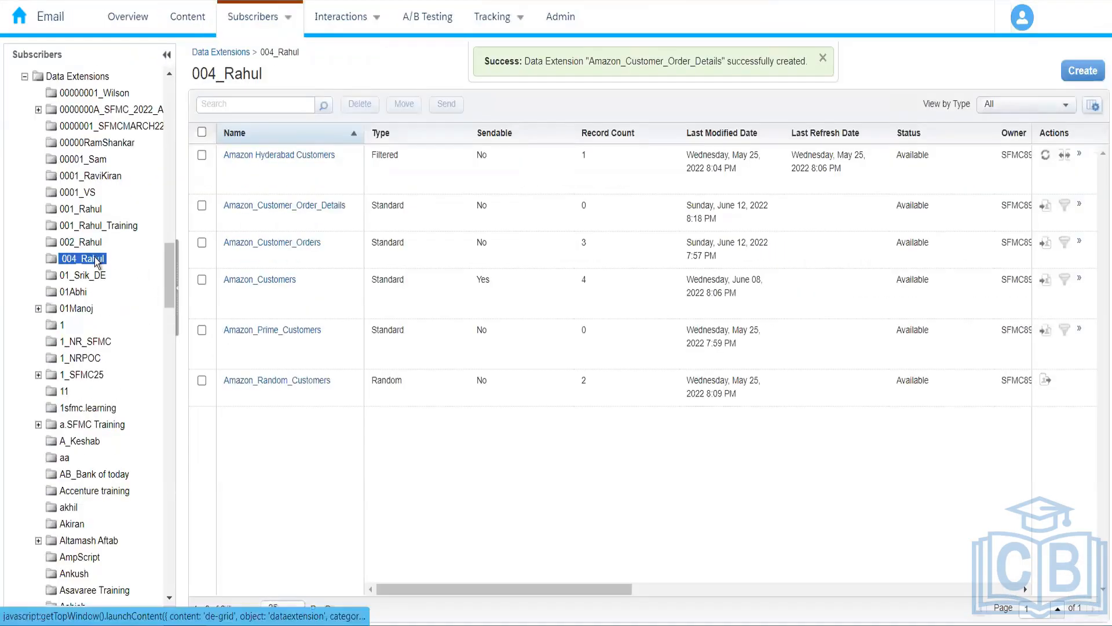
click(96, 259)
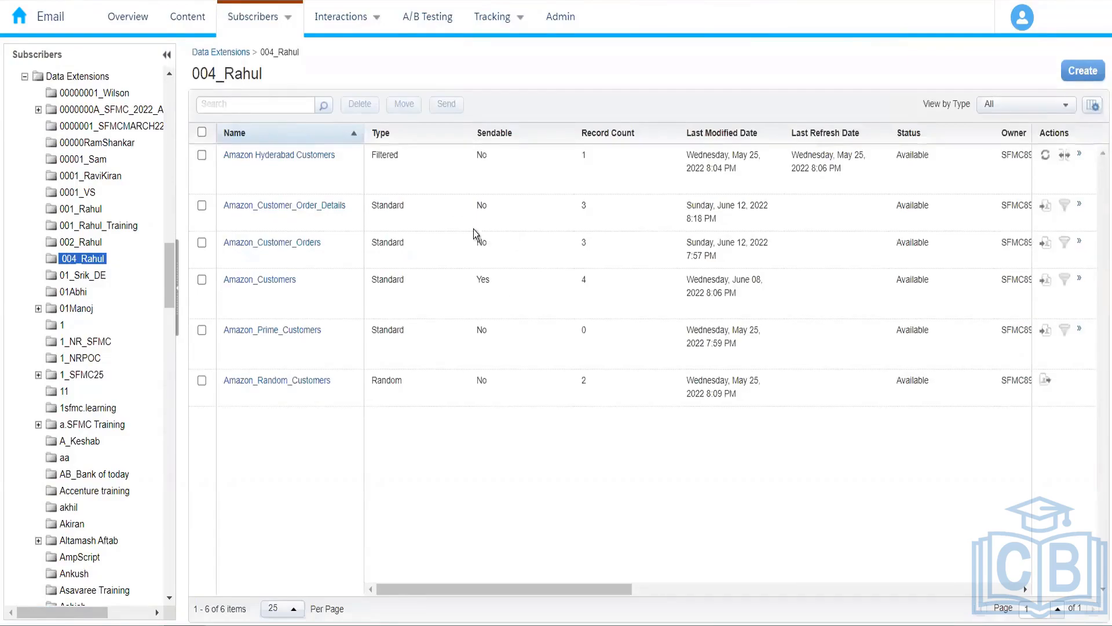
click(322, 206)
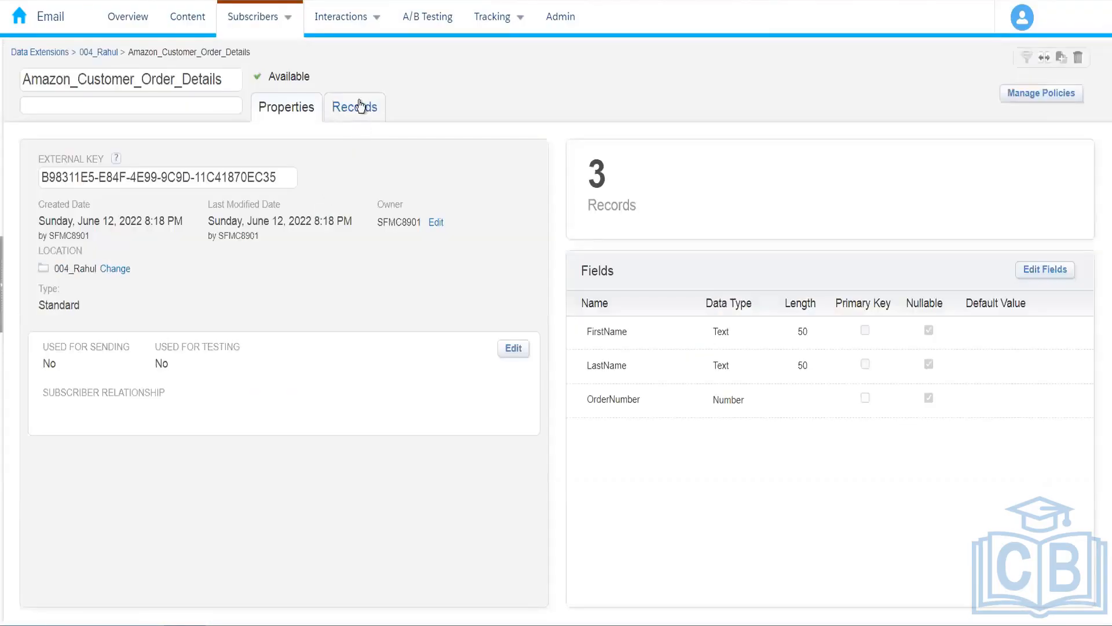
Show Amazon_Customer_Order_Details' stored records: rows for orders 1001, 1002 and 1003.
click(359, 105)
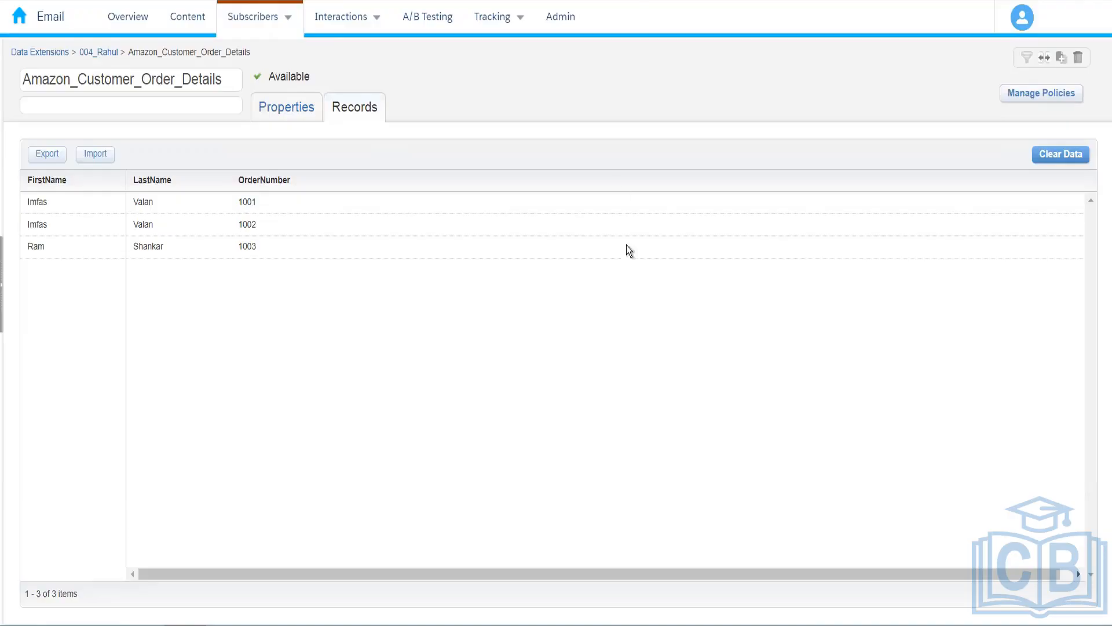
drag(809, 573, 642, 578)
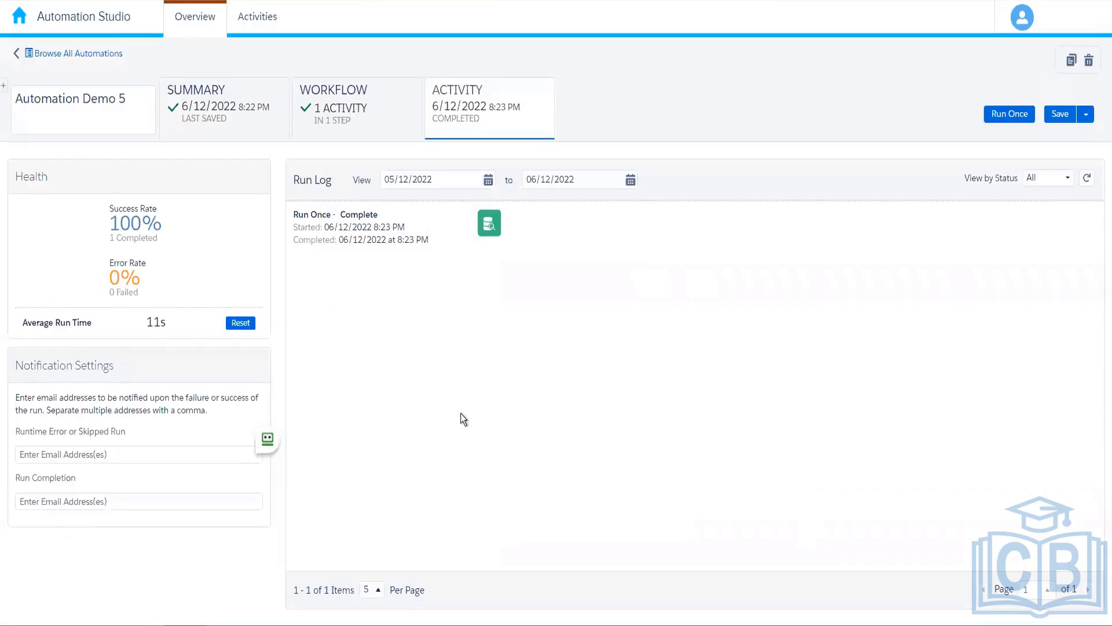
Show Automation Demo 5's workflow with its single SQL Query step and completed last run.
click(360, 130)
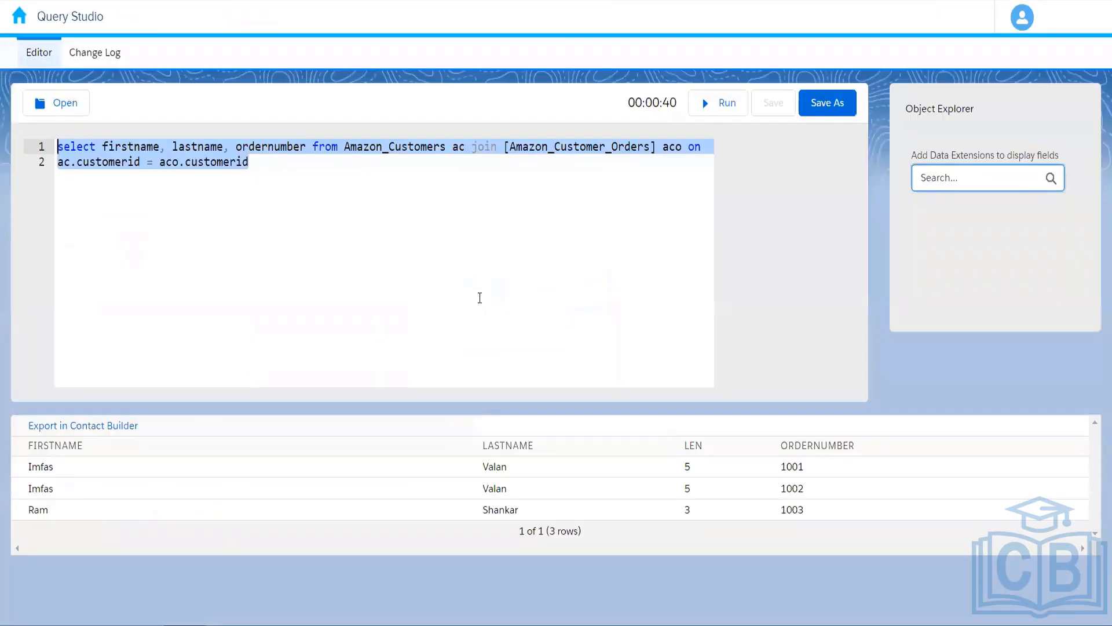
Deselect the join query text in the Query Studio editor, leaving rows for orders 1001–1003.
click(337, 282)
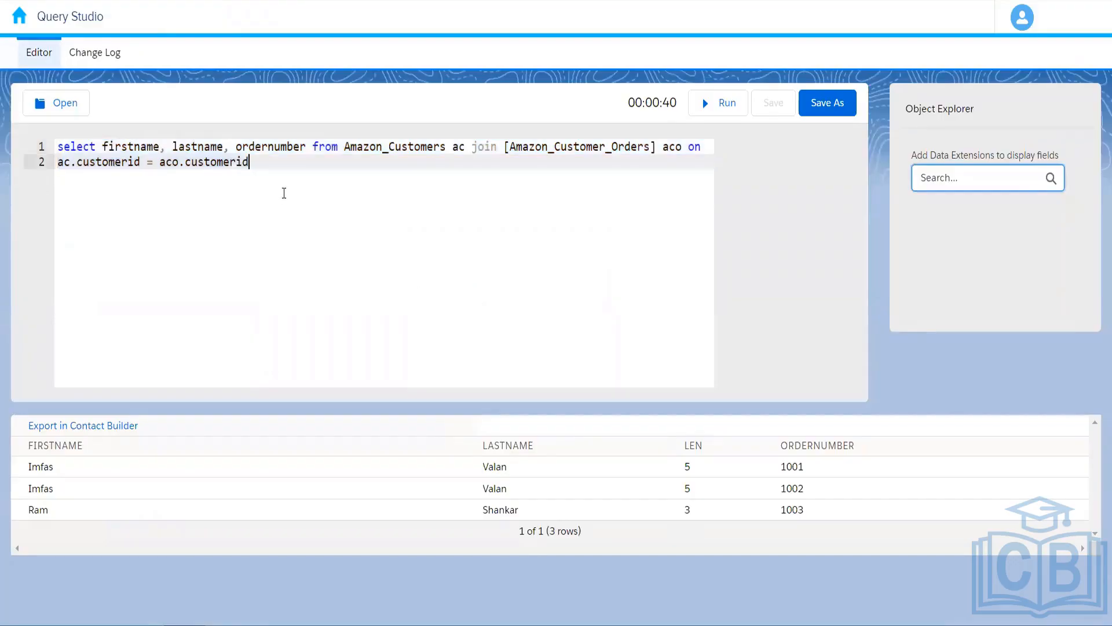